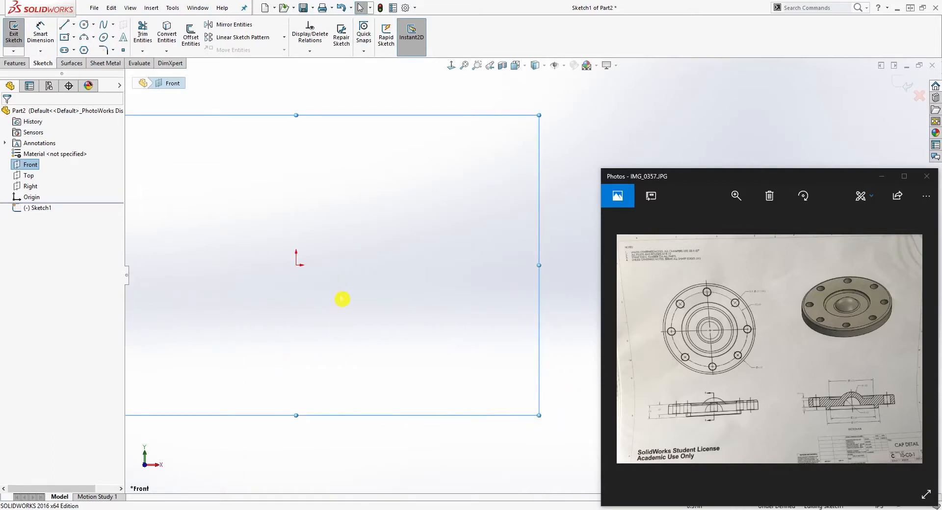
Sketch two concentric circles centred on the origin, with radii of about 1.19 in and 1.62 in
{"action": "left_click", "coordinate": [84, 27]}
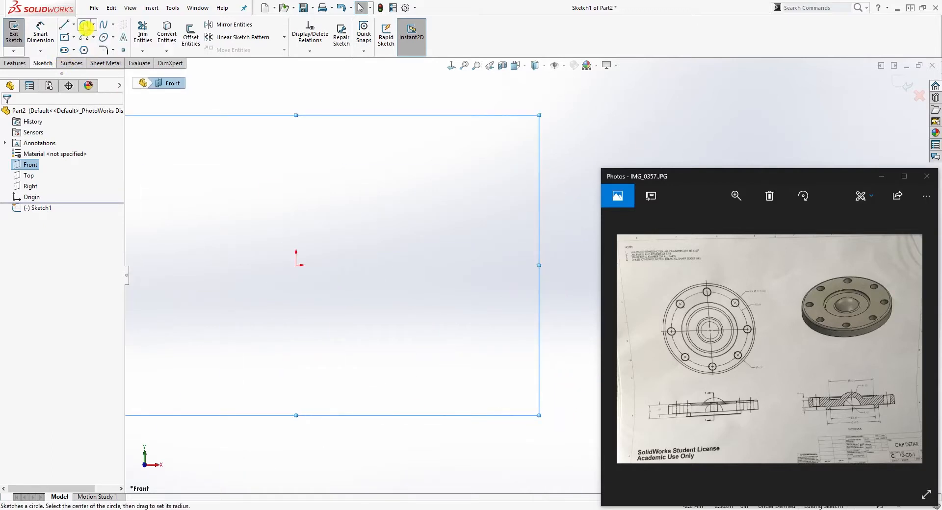
{"action": "left_click", "coordinate": [296, 265]}
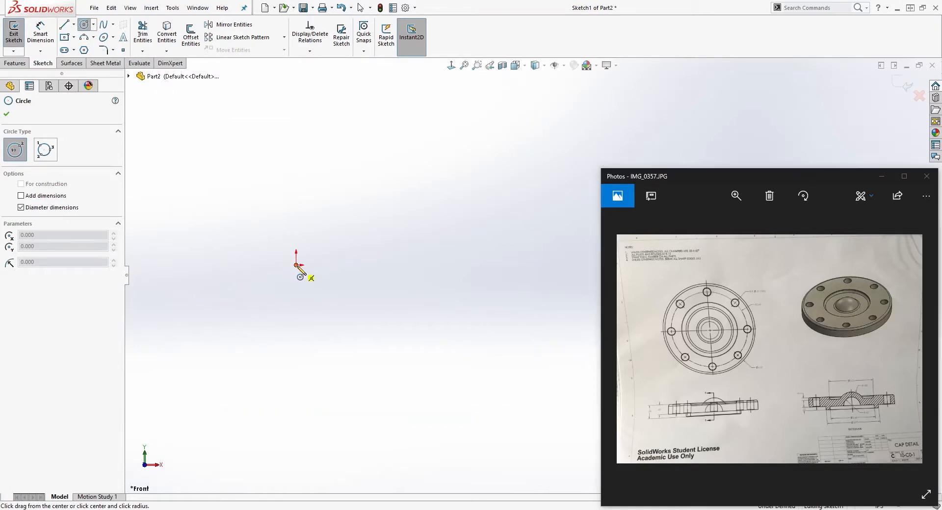
{"action": "left_click", "coordinate": [376, 224]}
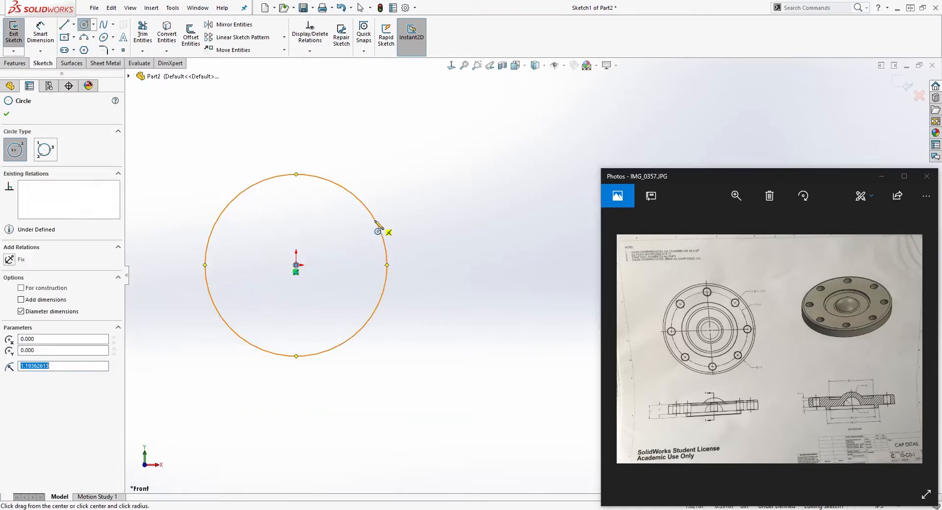
{"action": "left_click", "coordinate": [296, 265]}
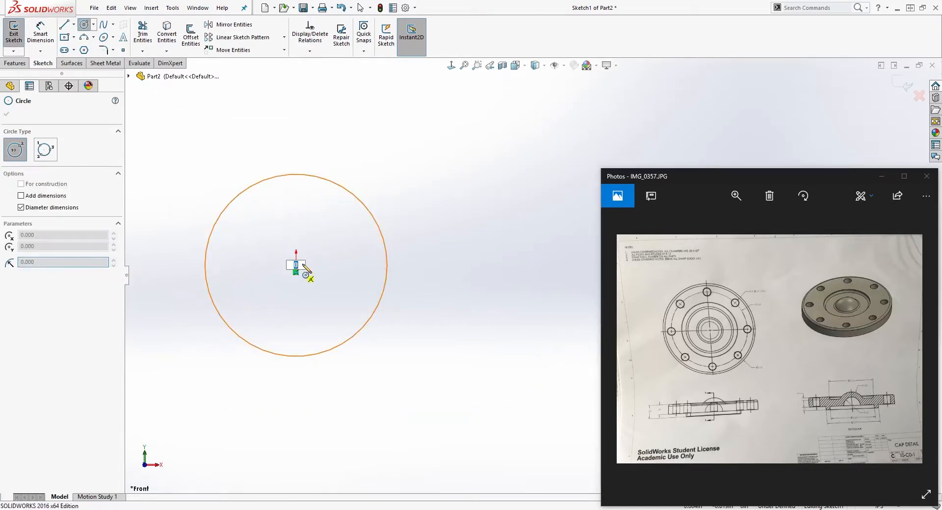
{"action": "left_click", "coordinate": [395, 194]}
{"action": "key", "text": "Escape"}
Sketch a vertical line upward from the origin and trim its end back to the outer circle
{"action": "right_click_drag", "start_coordinate": [467, 168], "coordinate": [438, 165]}
{"action": "left_click", "coordinate": [296, 265]}
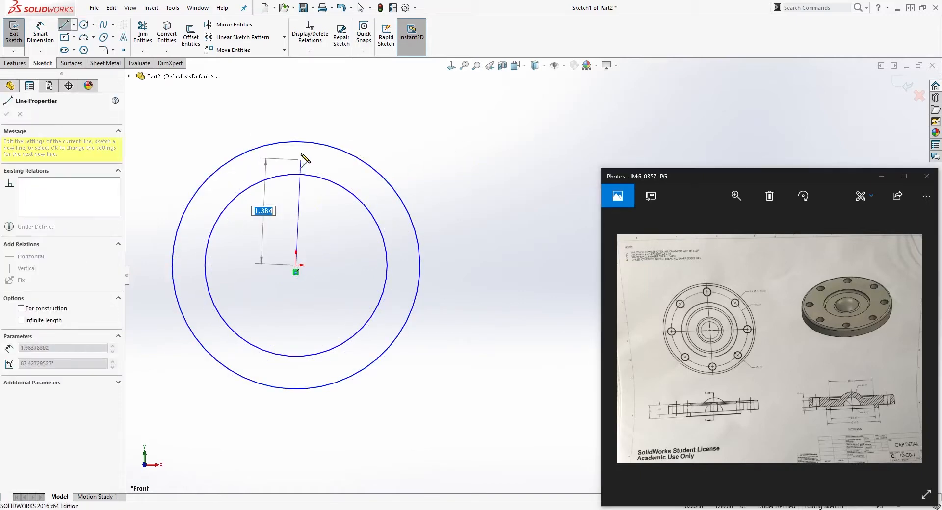
{"action": "left_click", "coordinate": [296, 80]}
{"action": "key", "text": "Escape"}
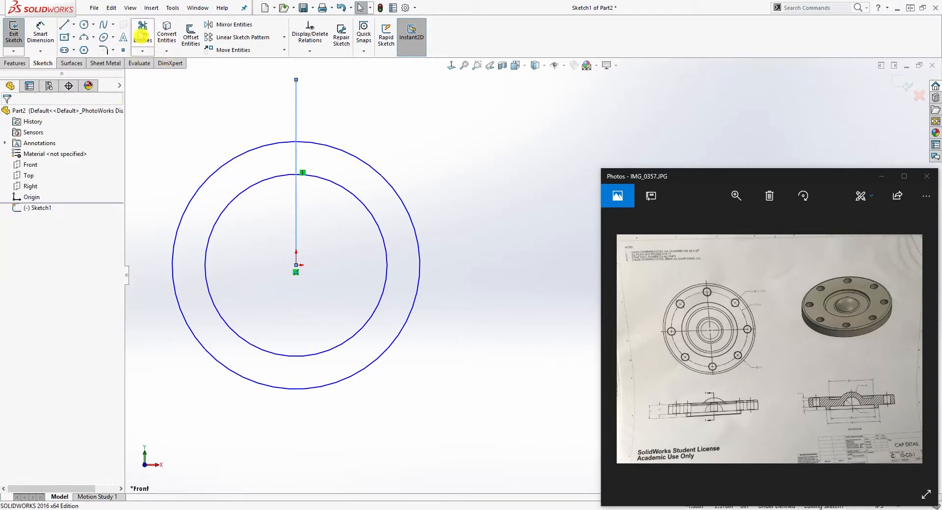
{"action": "left_click", "coordinate": [149, 39]}
{"action": "left_click", "coordinate": [296, 121]}
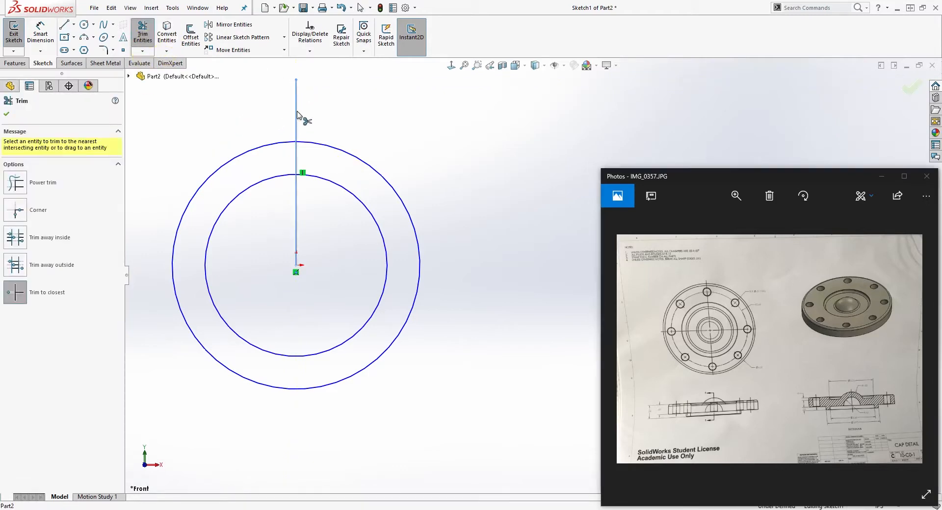
{"action": "key", "text": "Escape"}
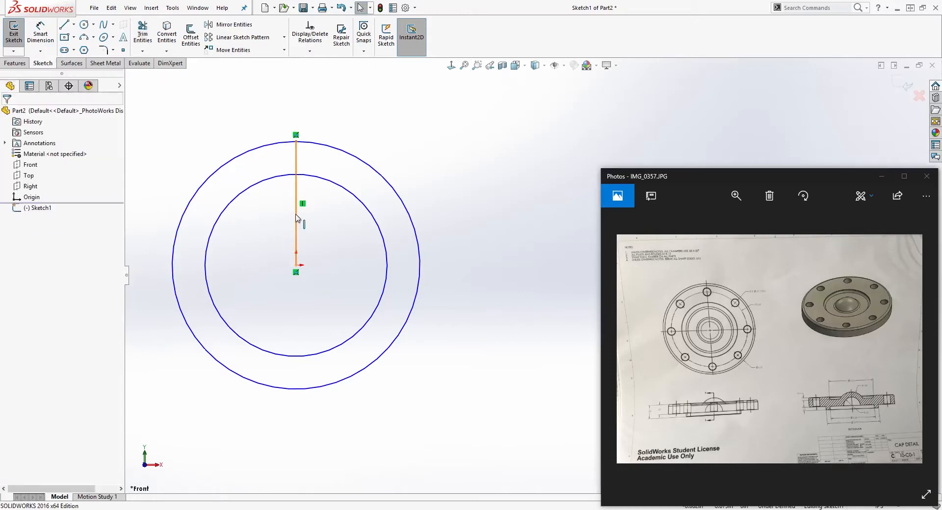
Convert the vertical line from the origin to the outer circle into construction geometry
{"action": "left_click", "coordinate": [296, 225]}
{"action": "left_click", "coordinate": [21, 270]}
{"action": "scroll", "coordinate": [492, 328], "scroll_direction": "up", "scroll_amount": 2}
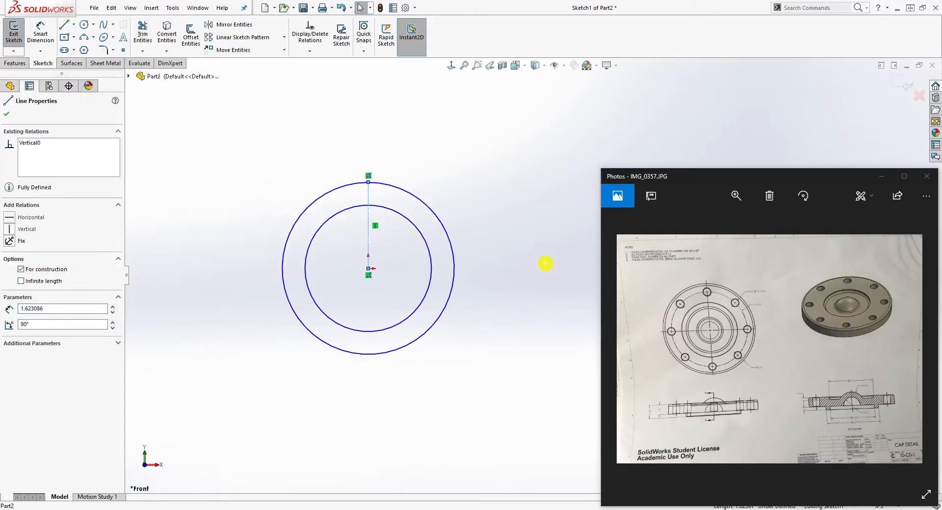
{"action": "scroll", "coordinate": [548, 253], "scroll_direction": "down", "scroll_amount": 2}
{"action": "left_click", "coordinate": [466, 194]}
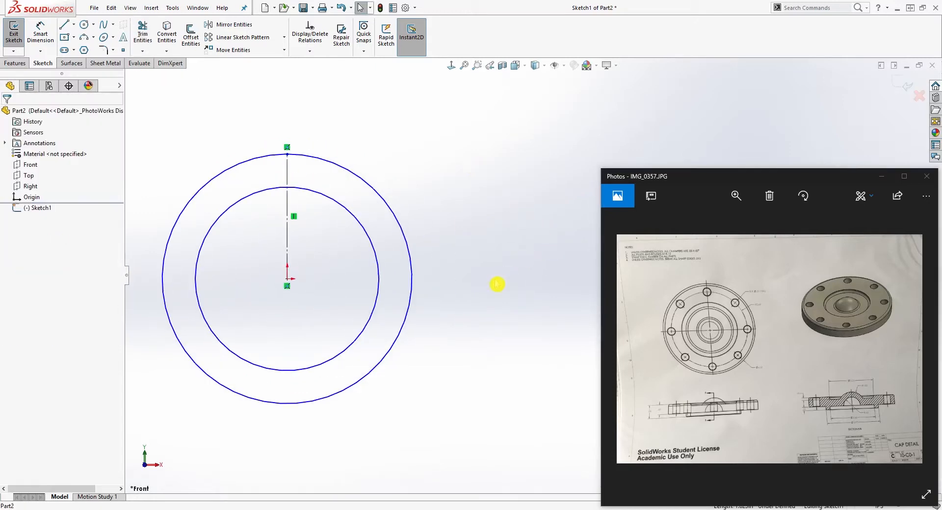
Sketch a horizontal line from the origin to the right, extending well past the outer circle
{"action": "left_click", "coordinate": [65, 25]}
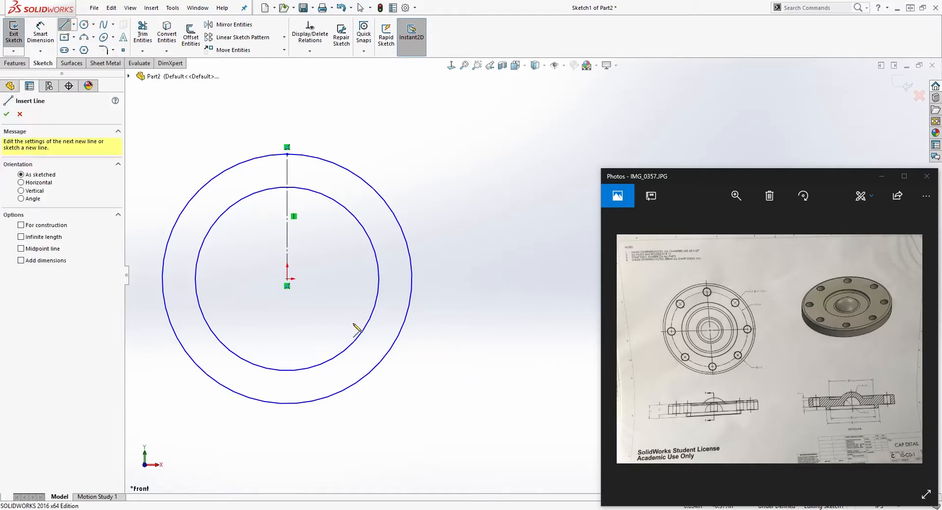
{"action": "left_click", "coordinate": [288, 279]}
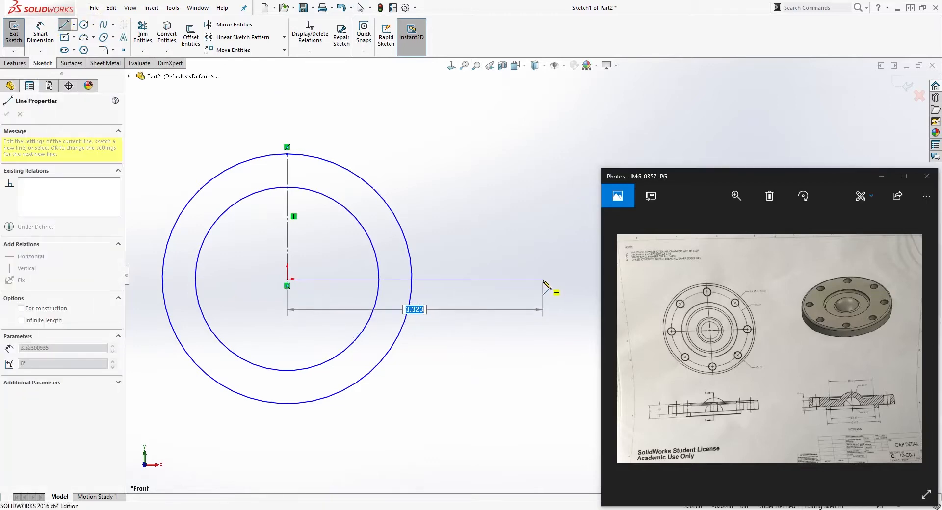
{"action": "left_click", "coordinate": [552, 279]}
{"action": "key", "text": "Escape"}
{"action": "scroll", "coordinate": [546, 293], "scroll_direction": "up", "scroll_amount": 3}
{"action": "scroll", "coordinate": [564, 275], "scroll_direction": "down", "scroll_amount": 3}
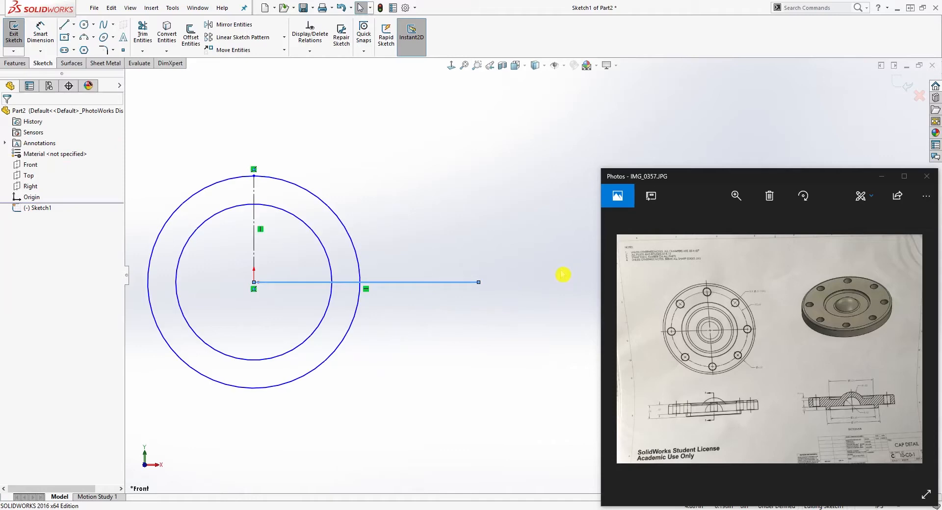
Continue the profile from the line's end with a rectangular step below it, a horizontal segment of about 0.77 in and a tall vertical outer edge
{"action": "key", "text": "l"}
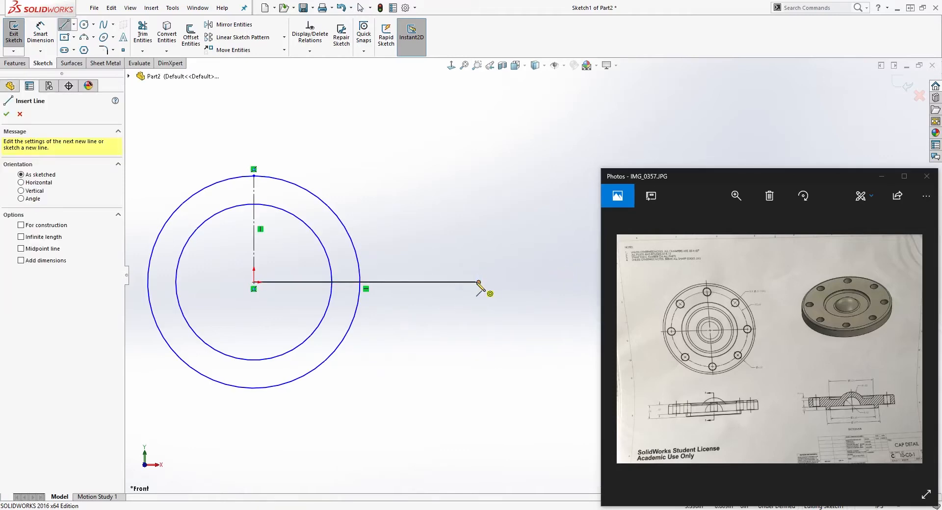
{"action": "left_click", "coordinate": [478, 282]}
{"action": "left_click", "coordinate": [478, 320]}
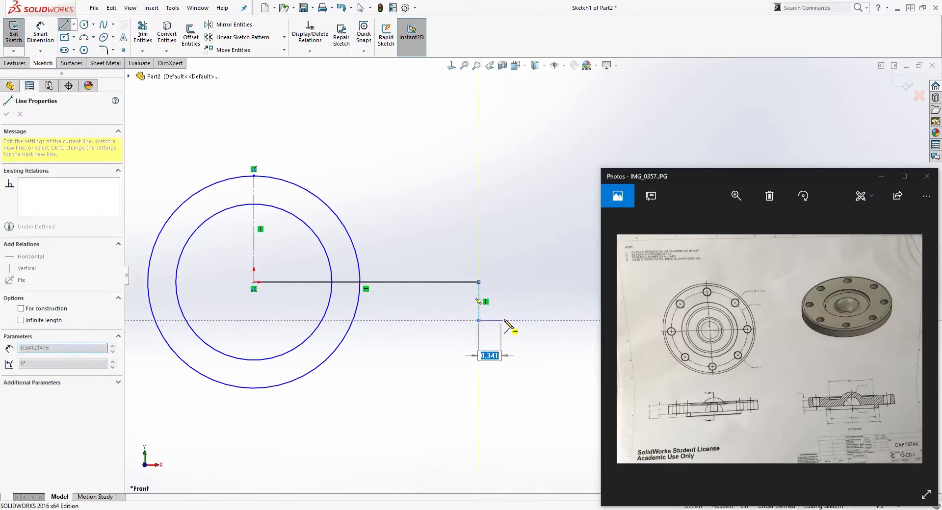
{"action": "left_click", "coordinate": [529, 321]}
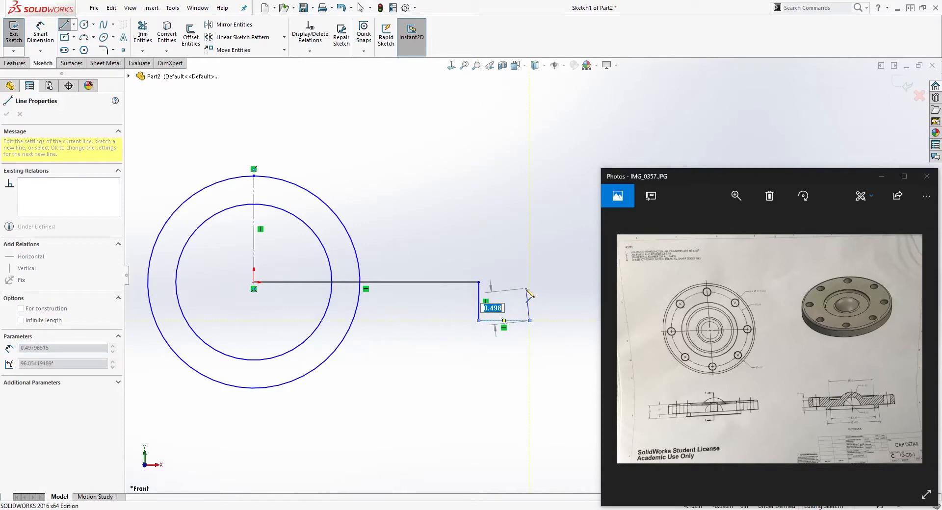
{"action": "left_click", "coordinate": [530, 290]}
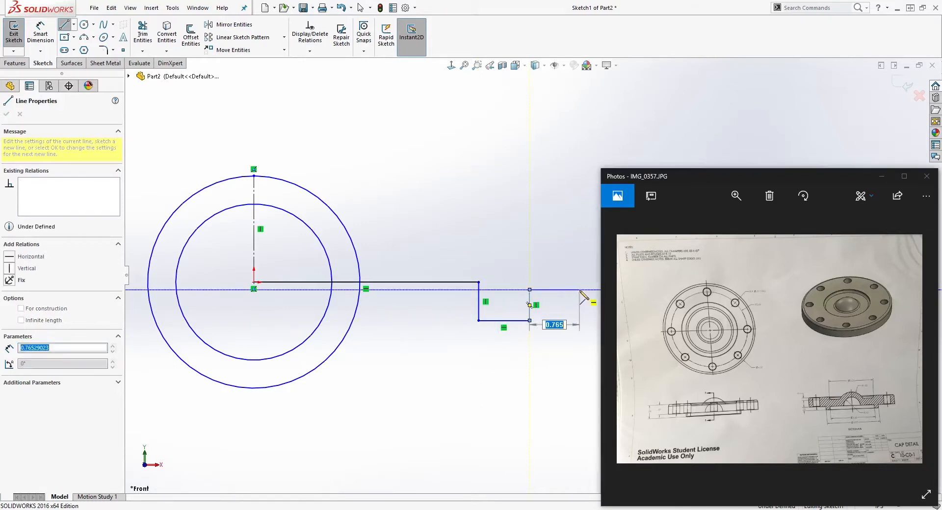
{"action": "left_click", "coordinate": [580, 290]}
{"action": "left_click", "coordinate": [580, 209]}
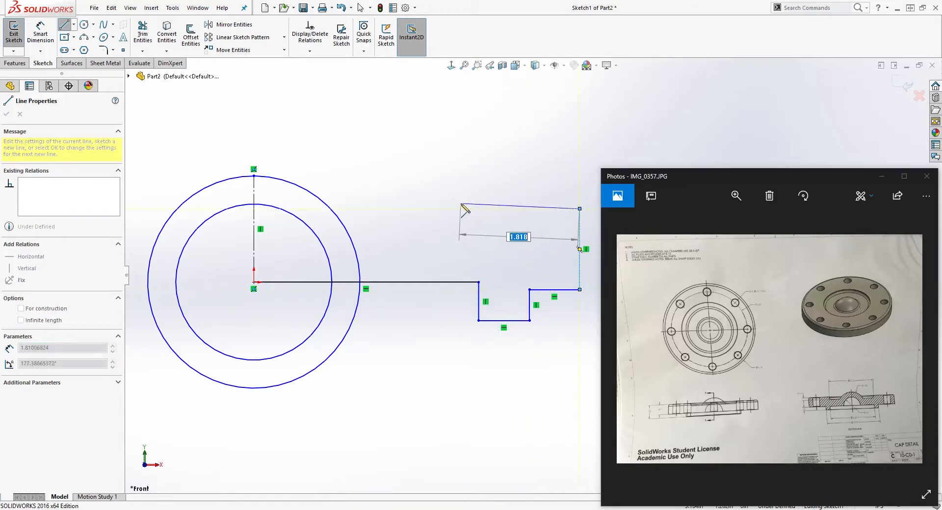
Complete the upper profile with a horizontal top edge, a short vertical drop and a horizontal line back to the vertical centerline
{"action": "left_click", "coordinate": [450, 209]}
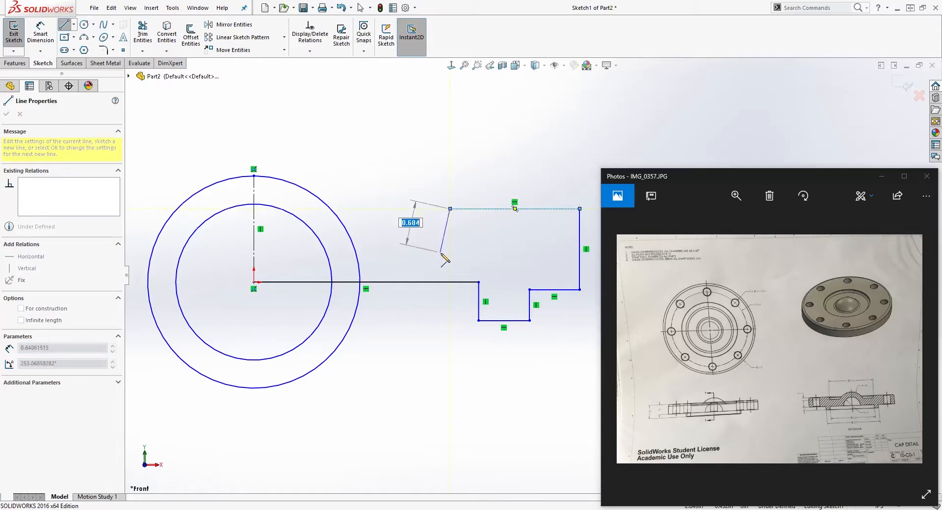
{"action": "left_click", "coordinate": [449, 249]}
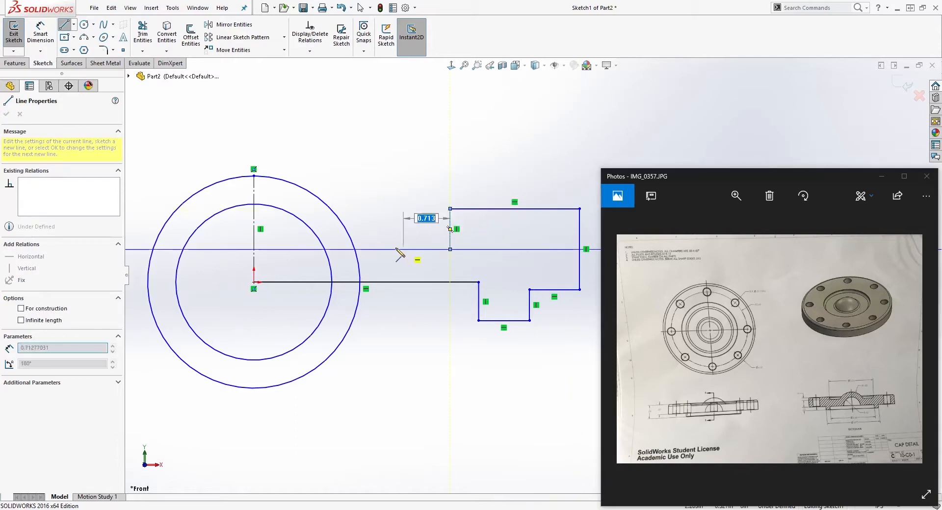
{"action": "left_click", "coordinate": [253, 249]}
{"action": "key", "text": "Escape"}
Dimension the profile's outermost vertical edge as a diameter across the construction centerline and set it to 6.5 in
{"action": "scroll", "coordinate": [543, 317], "scroll_direction": "up", "scroll_amount": 3}
{"action": "scroll", "coordinate": [571, 279], "scroll_direction": "down", "scroll_amount": 2}
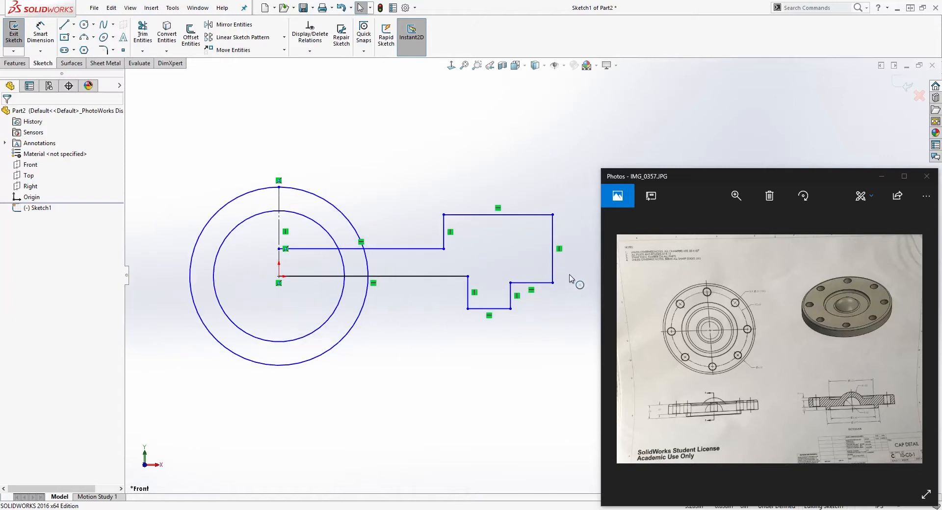
{"action": "scroll", "coordinate": [578, 271], "scroll_direction": "up", "scroll_amount": 1}
{"action": "scroll", "coordinate": [580, 271], "scroll_direction": "down", "scroll_amount": 2}
{"action": "scroll", "coordinate": [383, 311], "scroll_direction": "up", "scroll_amount": 2}
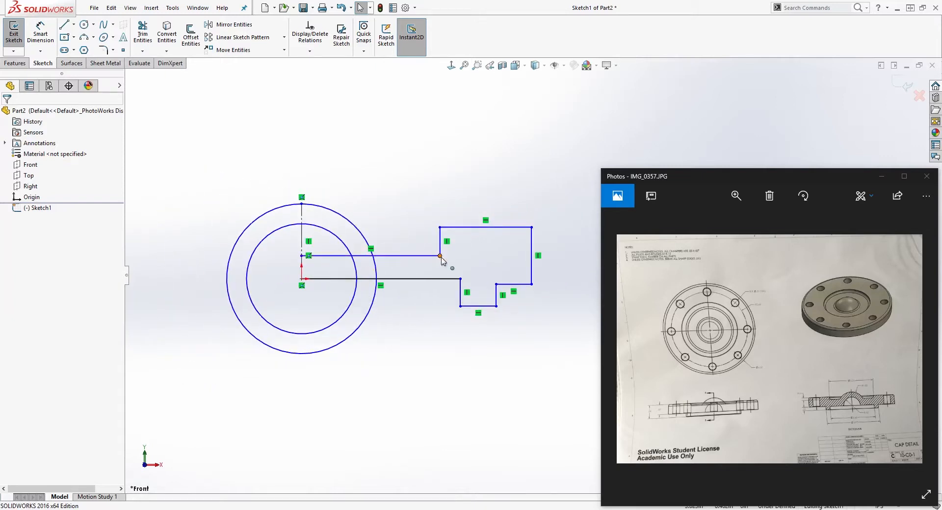
{"action": "left_click", "coordinate": [308, 255]}
{"action": "right_click_drag", "start_coordinate": [396, 415], "coordinate": [394, 385]}
{"action": "left_click", "coordinate": [303, 231]}
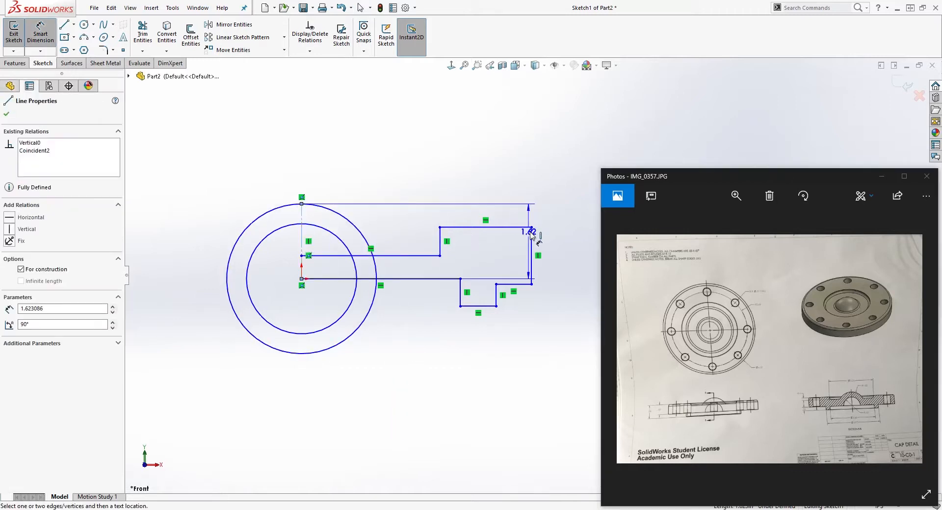
{"action": "left_click", "coordinate": [532, 241]}
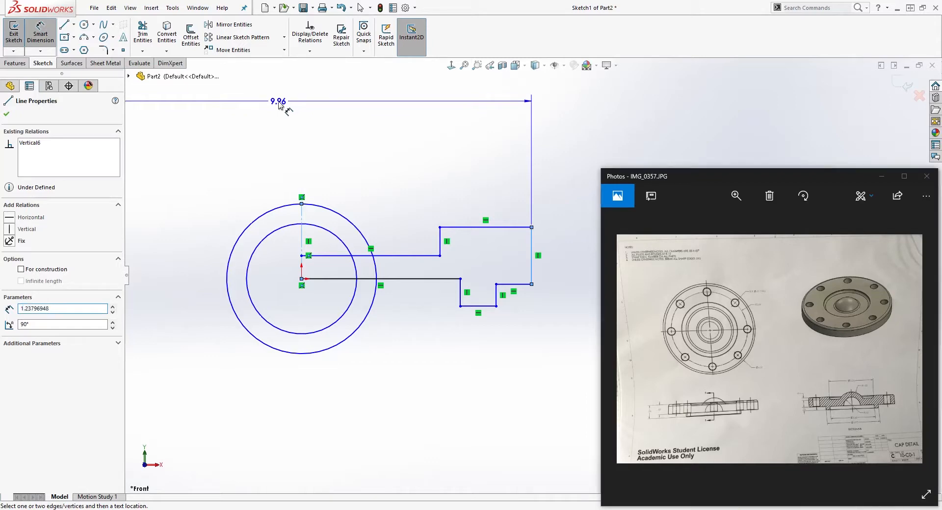
{"action": "left_click", "coordinate": [278, 104]}
{"action": "type", "text": "6.5"}
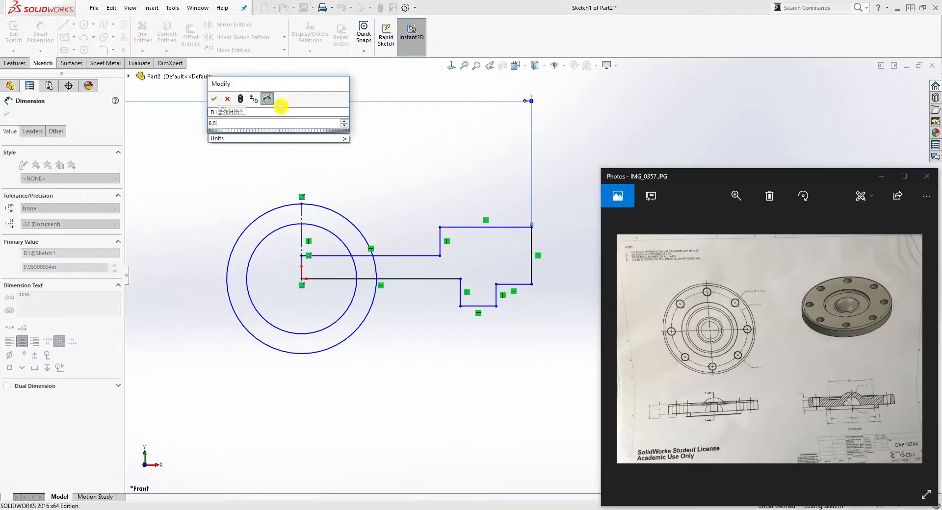
{"action": "key", "text": "Return"}
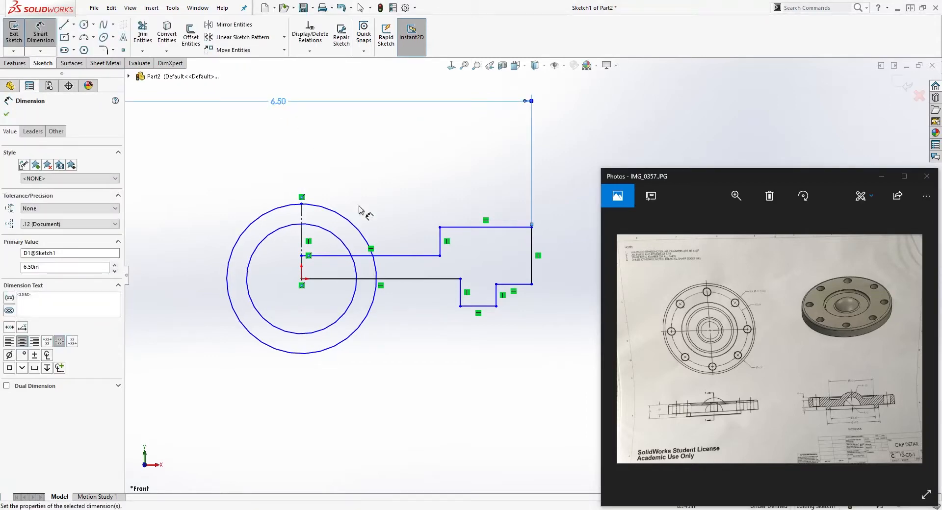
{"action": "key", "text": "Escape"}
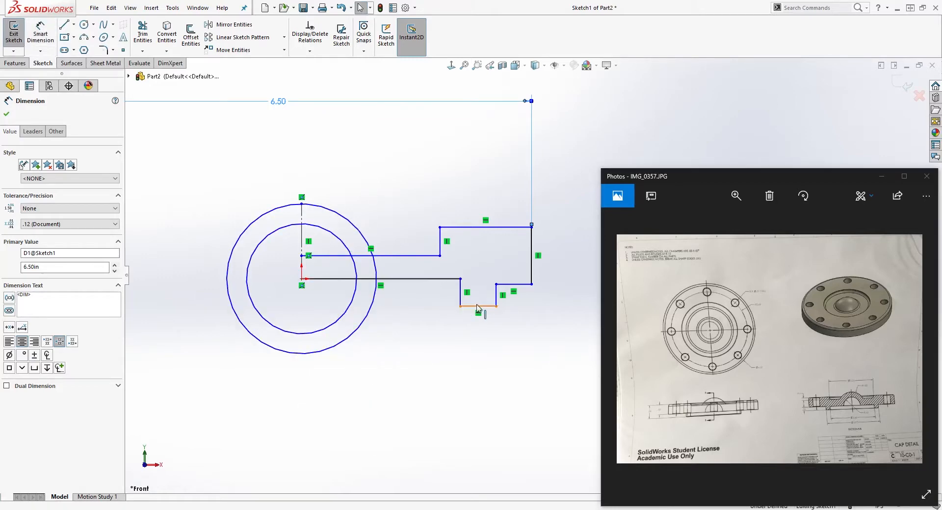
Dimension the lower step's outer vertical edge as a diameter across the centerline and set it to 3.97 in
{"action": "right_click_drag", "start_coordinate": [490, 421], "coordinate": [492, 387]}
{"action": "left_click", "coordinate": [497, 299]}
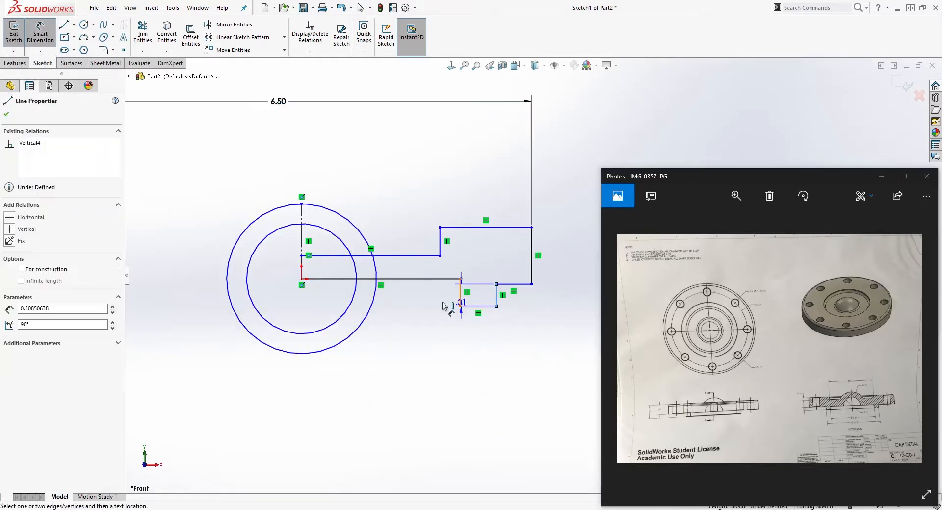
{"action": "left_click", "coordinate": [302, 243]}
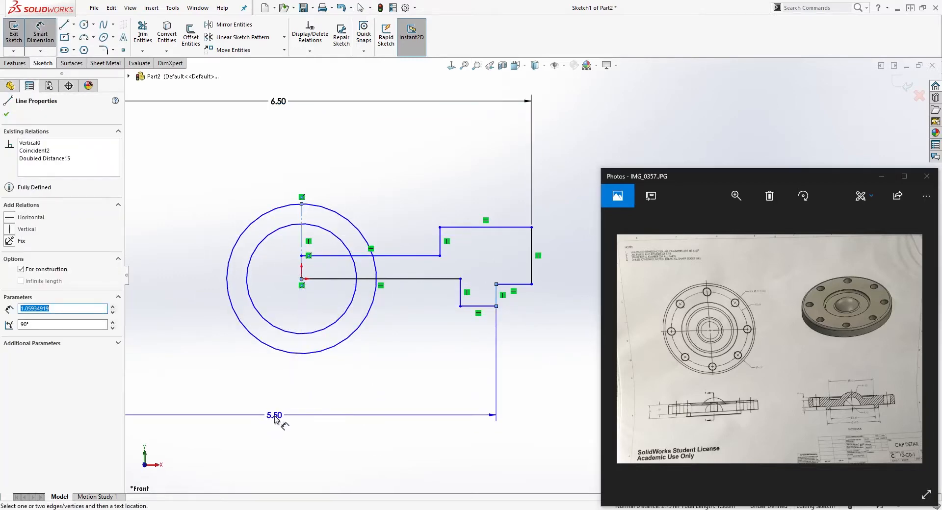
{"action": "left_click", "coordinate": [275, 420]}
{"action": "double_click", "coordinate": [275, 420]}
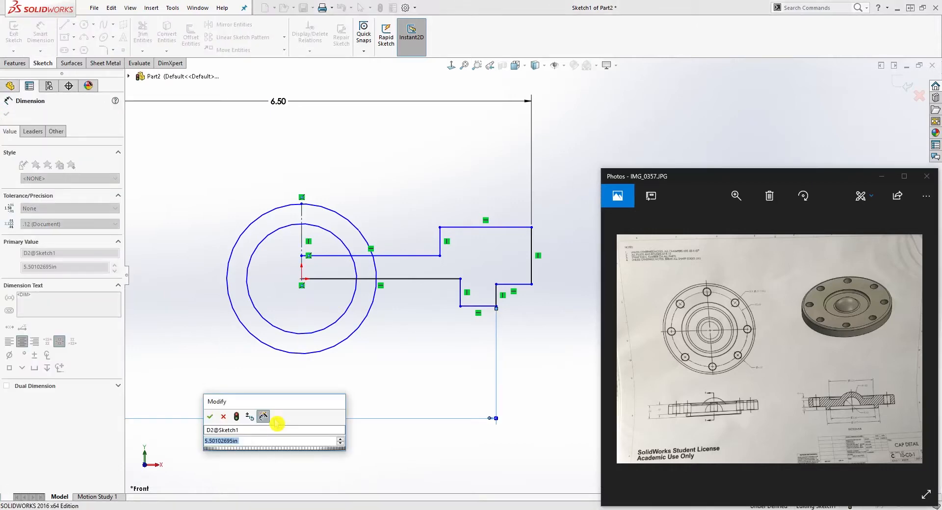
{"action": "type", "text": "3.9"}
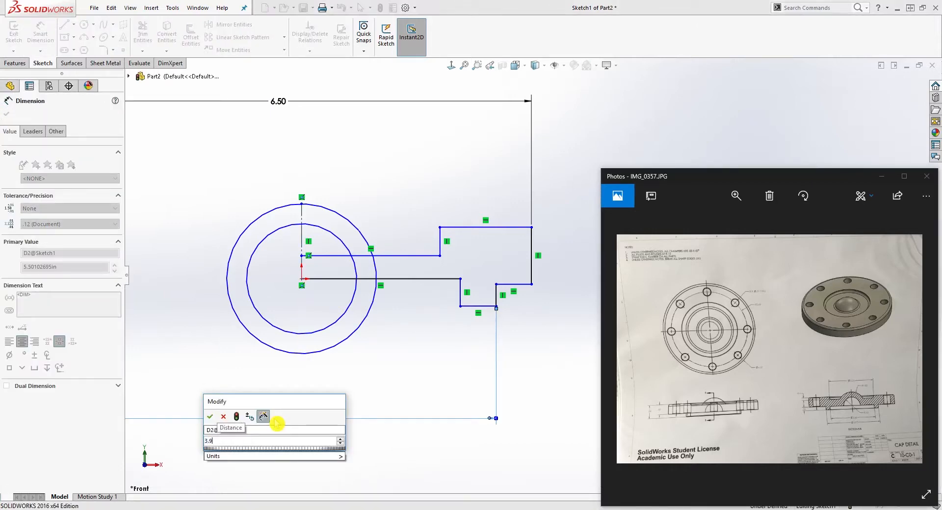
{"action": "type", "text": "7"}
{"action": "key", "text": "Return"}
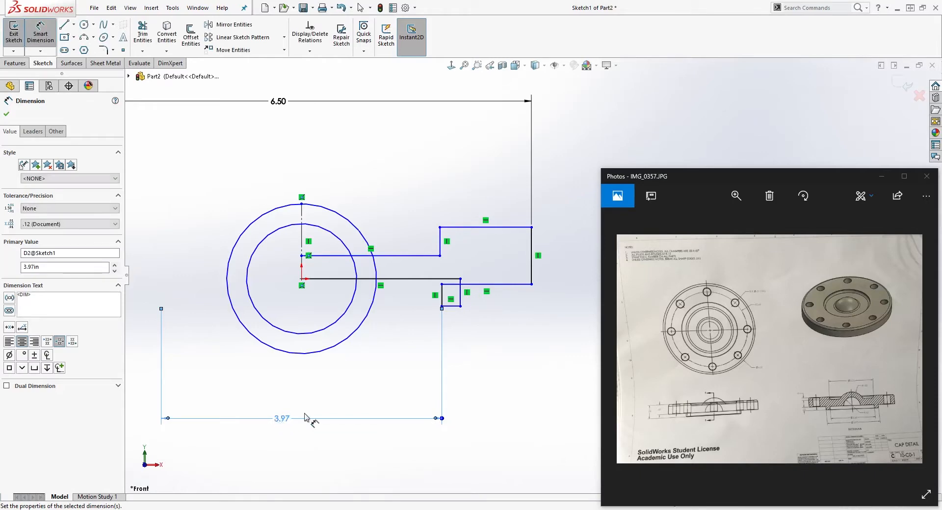
Move the lower step's inner vertical edge toward the centerline so that it lies inside the step's outer edge
{"action": "left_click", "coordinate": [460, 298]}
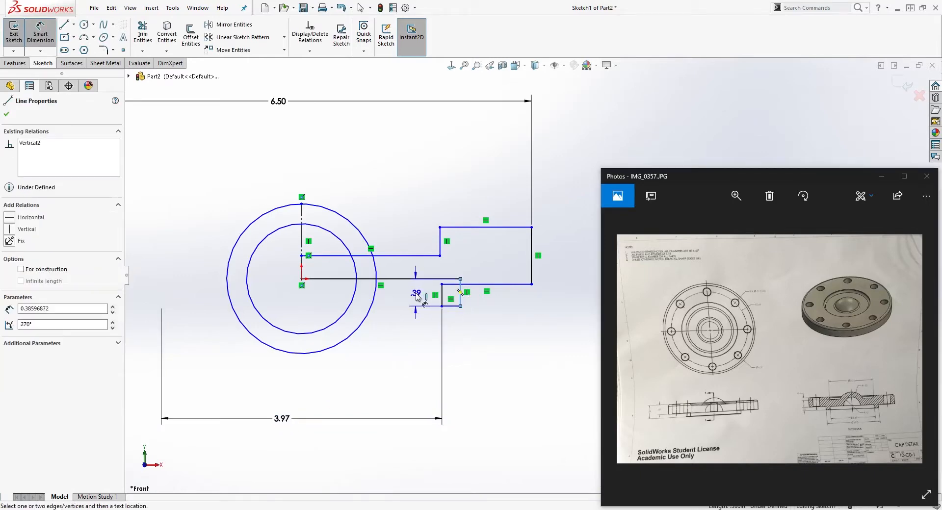
{"action": "key", "text": "Escape"}
{"action": "left_click_drag", "start_coordinate": [460, 297], "coordinate": [417, 295]}
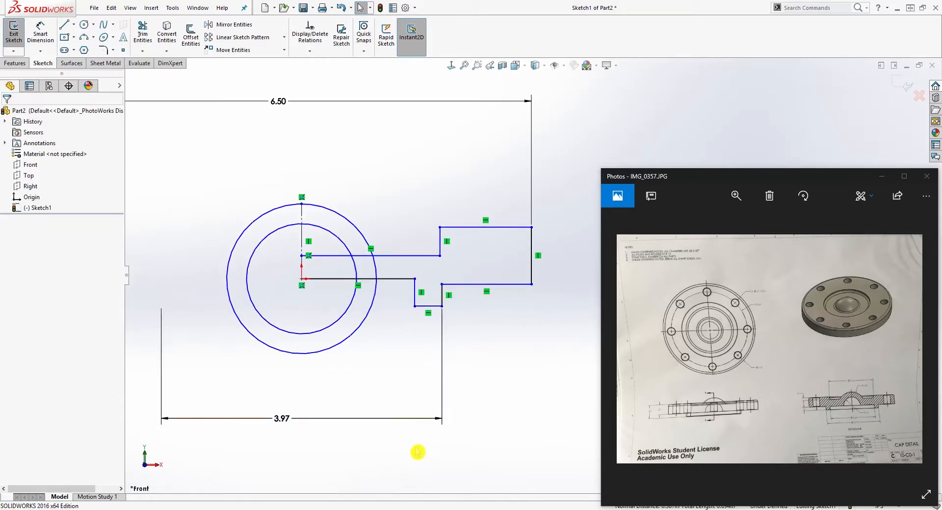
Dimension the lower step's inner vertical edge as a diameter across the centerline and set it to 3.35 in
{"action": "right_click_drag", "start_coordinate": [402, 491], "coordinate": [383, 380]}
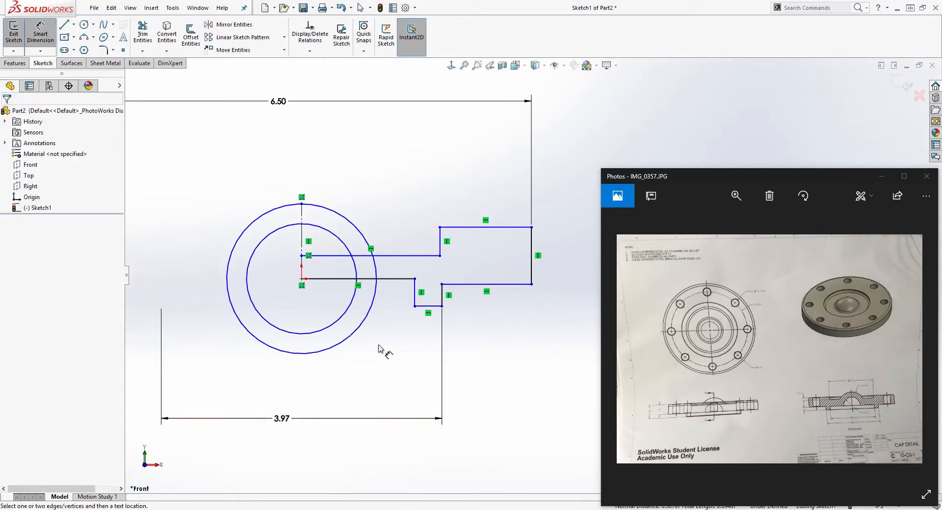
{"action": "left_click", "coordinate": [415, 296]}
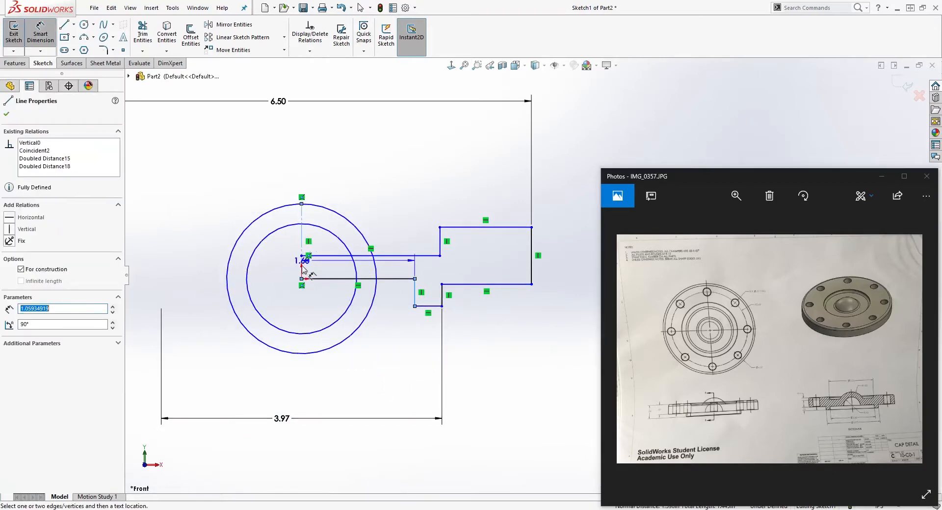
{"action": "left_click", "coordinate": [280, 387]}
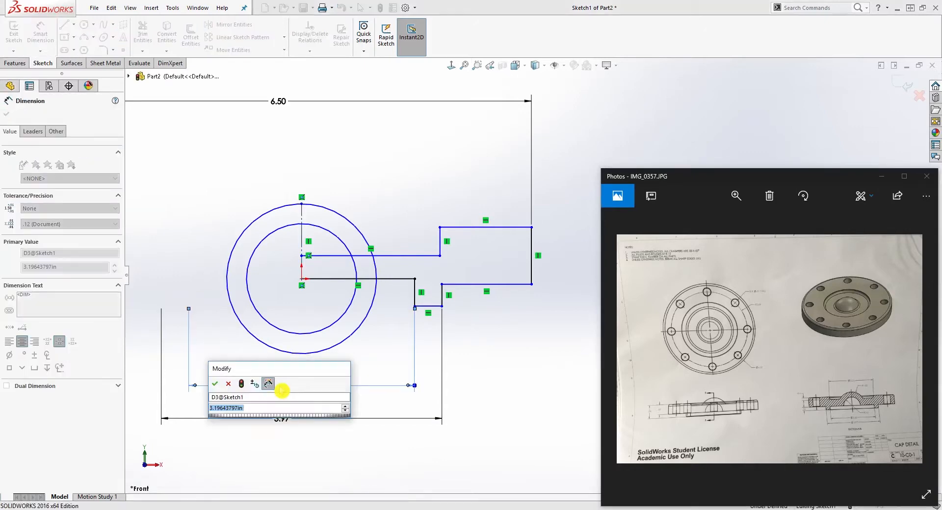
{"action": "type", "text": "3.35"}
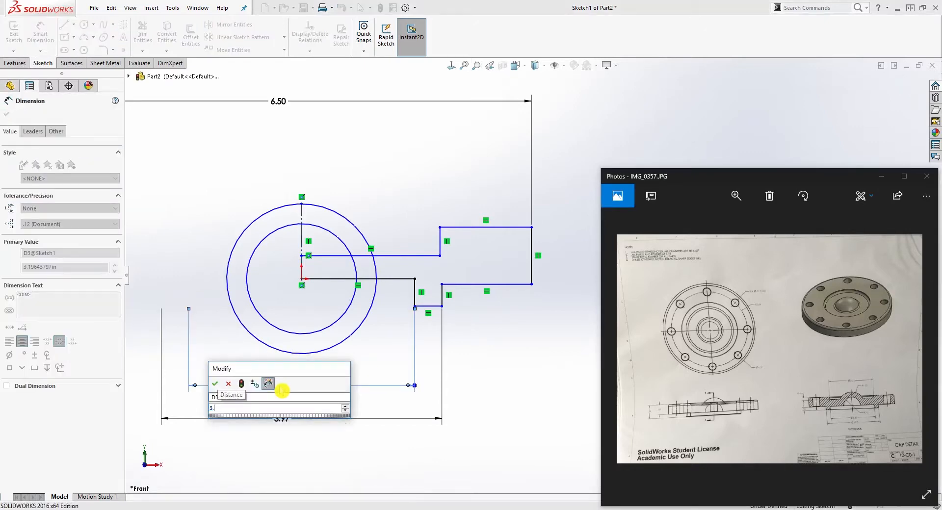
{"action": "key", "text": "Return"}
{"action": "key", "text": "Escape"}
{"action": "left_click", "coordinate": [466, 259]}
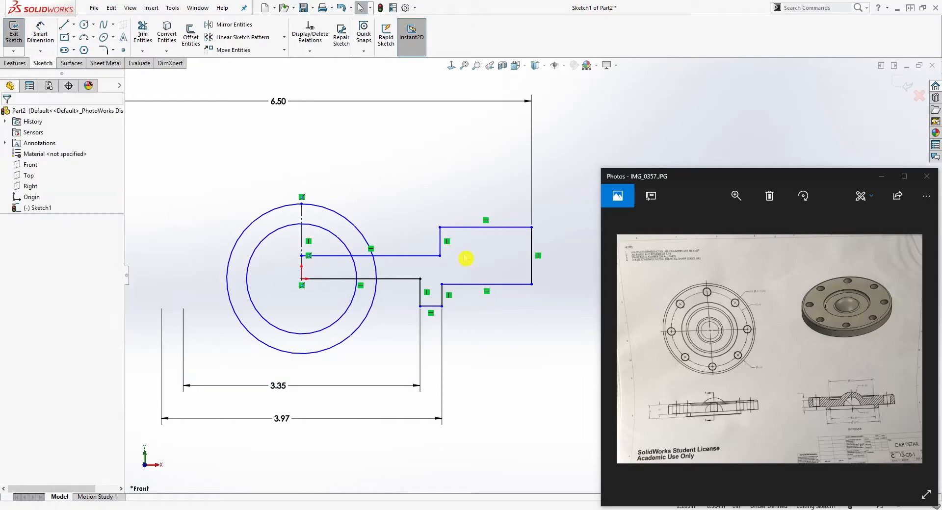
Dimension the overall height from the flange's top edge to the lower step's bottom edge and set it to 0.94 in
{"action": "right_click_drag", "start_coordinate": [506, 368], "coordinate": [510, 237]}
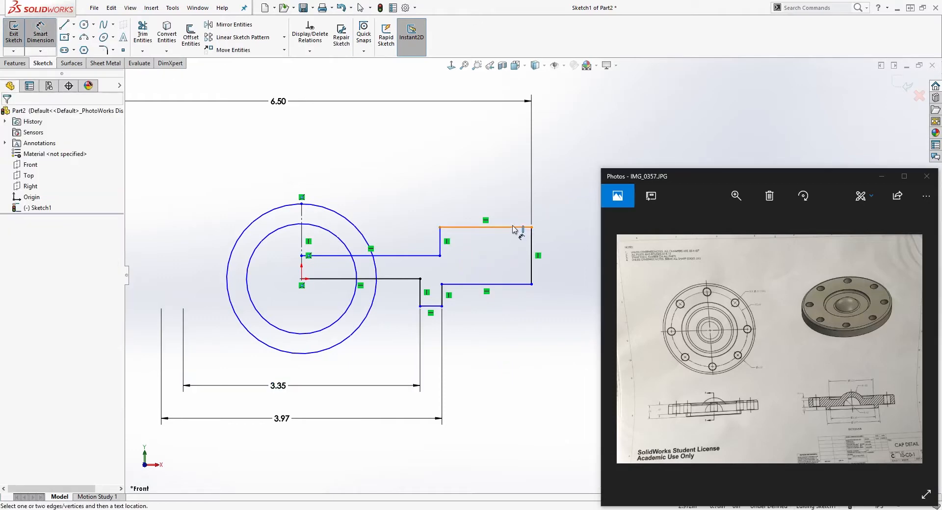
{"action": "left_click", "coordinate": [514, 227]}
{"action": "left_click", "coordinate": [431, 306]}
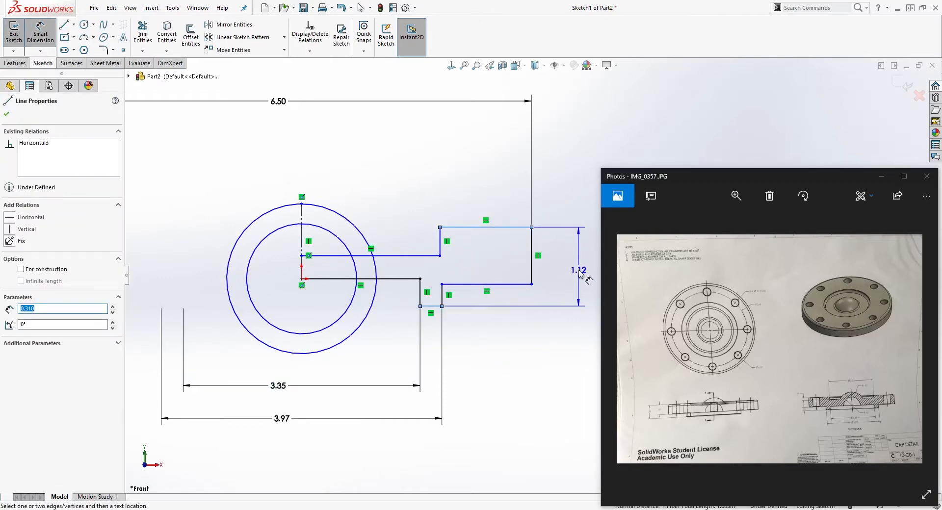
{"action": "left_click", "coordinate": [581, 273]}
{"action": "type", "text": "9"}
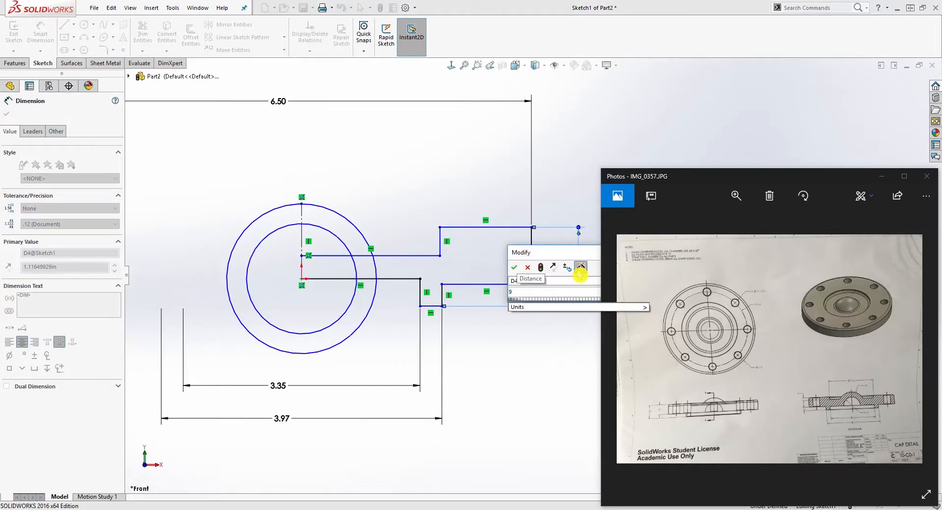
{"action": "key", "text": "BackSpace"}
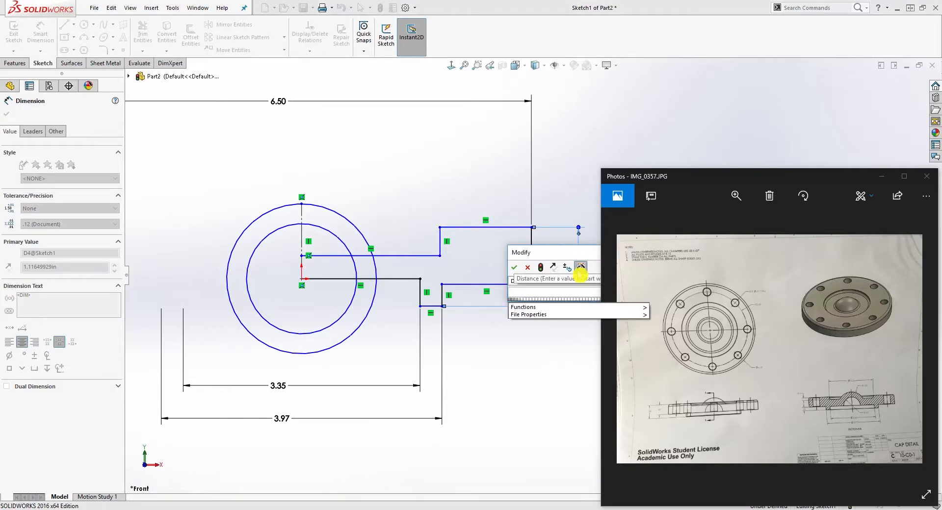
{"action": "type", "text": ".94"}
{"action": "key", "text": "Return"}
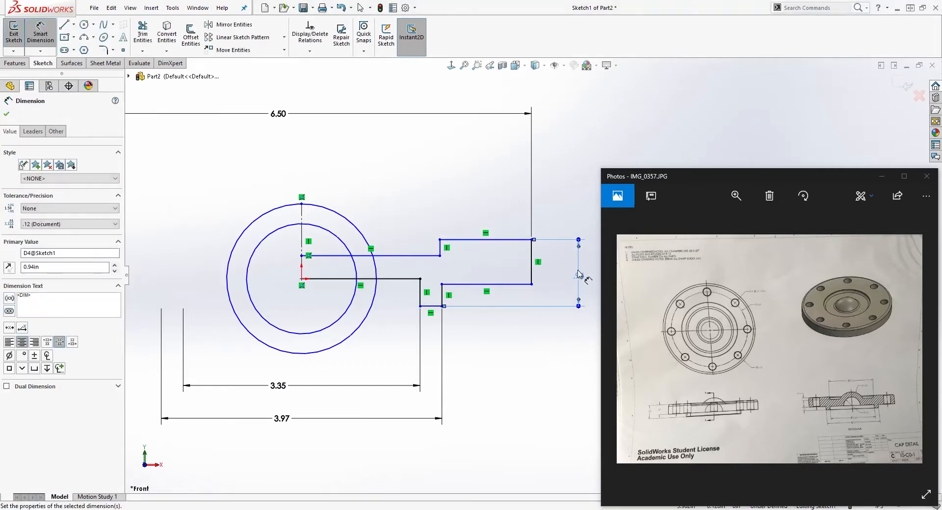
{"action": "left_click", "coordinate": [461, 187]}
{"action": "left_click", "coordinate": [527, 355]}
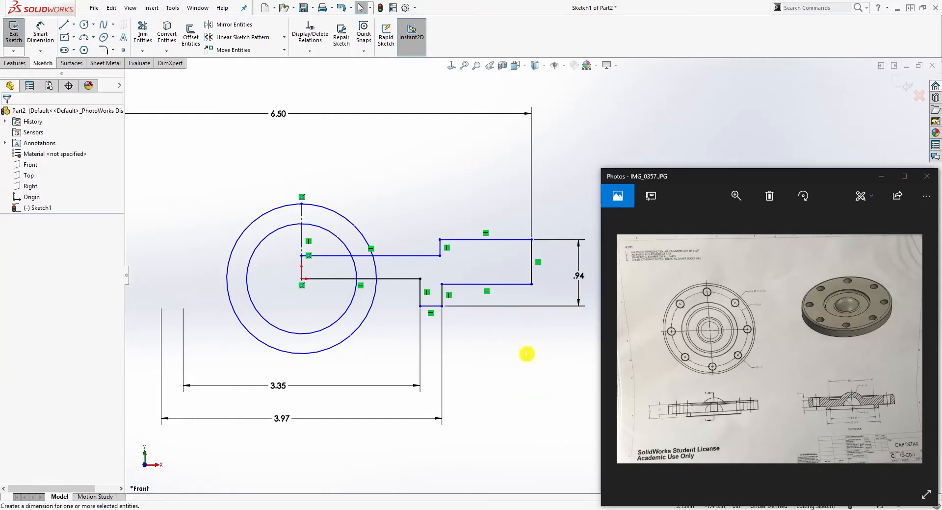
Dimension the flange's outer vertical edge and set its thickness to 0.69 in
{"action": "left_click", "coordinate": [537, 260]}
{"action": "left_click", "coordinate": [551, 258]}
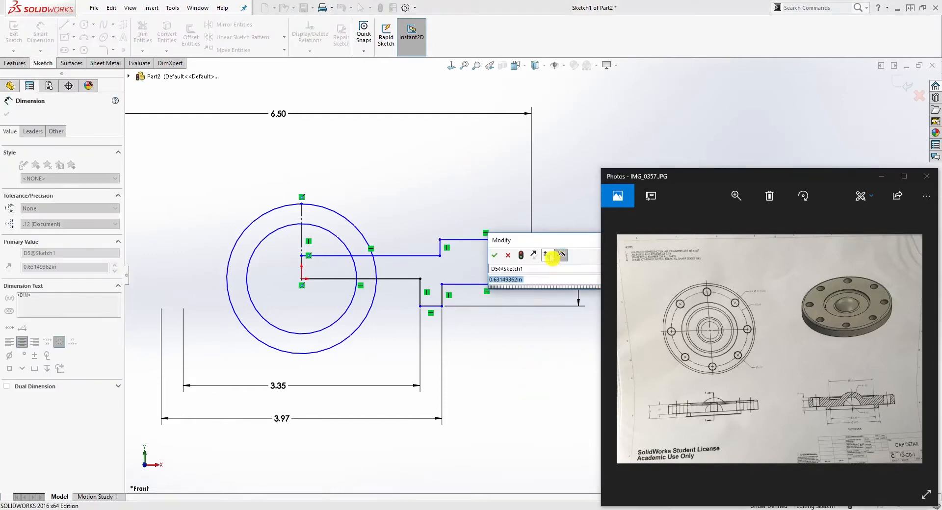
{"action": "type", "text": ".69"}
{"action": "key", "text": "Return"}
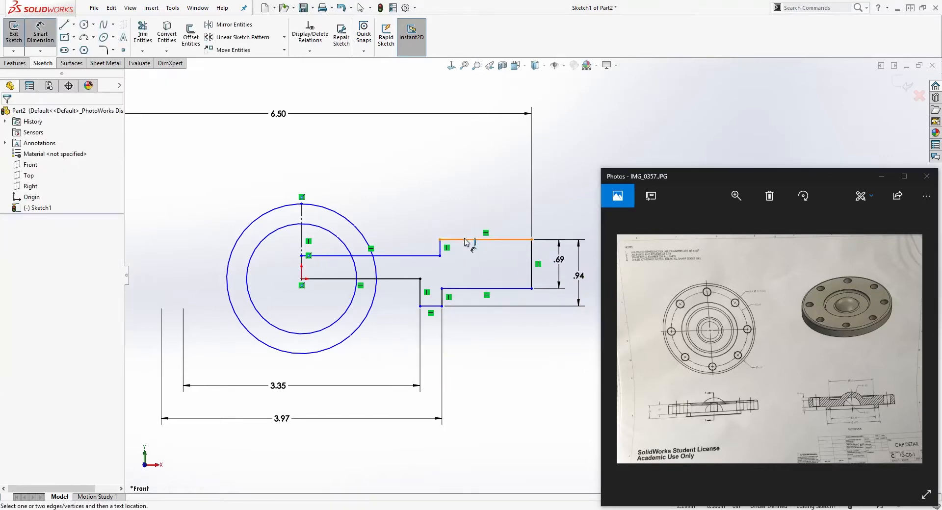
Dimension the vertical drop from the flange's top edge to the upper inner horizontal line and set it to 0.19 in
{"action": "left_click", "coordinate": [446, 240]}
{"action": "left_click", "coordinate": [439, 255]}
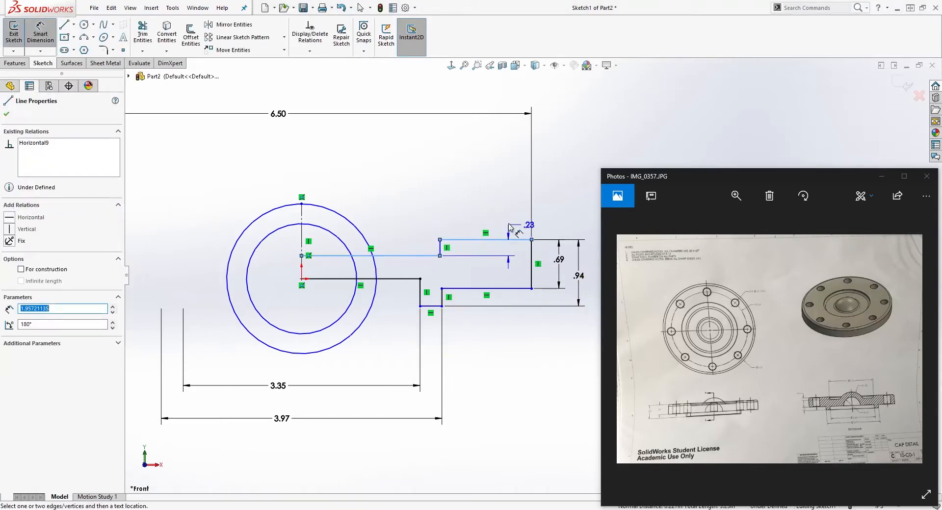
{"action": "left_click", "coordinate": [496, 214]}
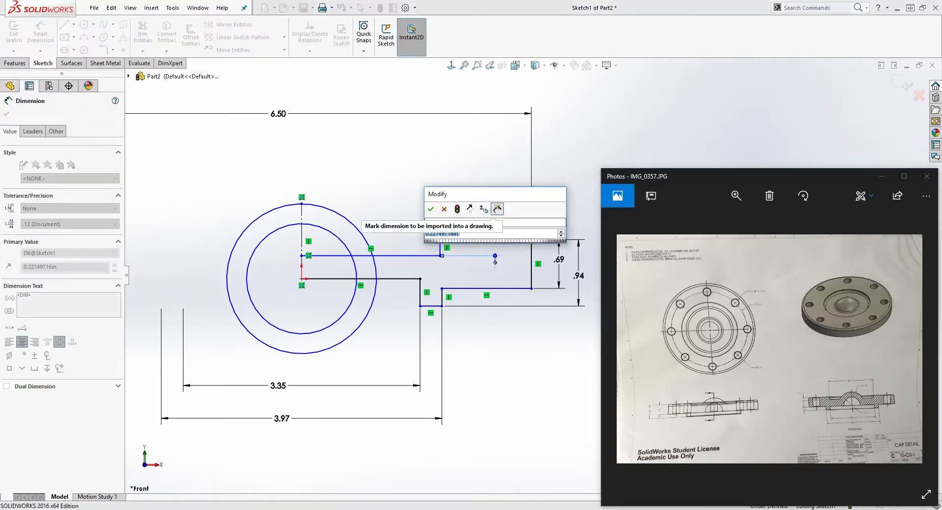
{"action": "type", "text": ".19"}
{"action": "key", "text": "Return"}
{"action": "left_click", "coordinate": [495, 211]}
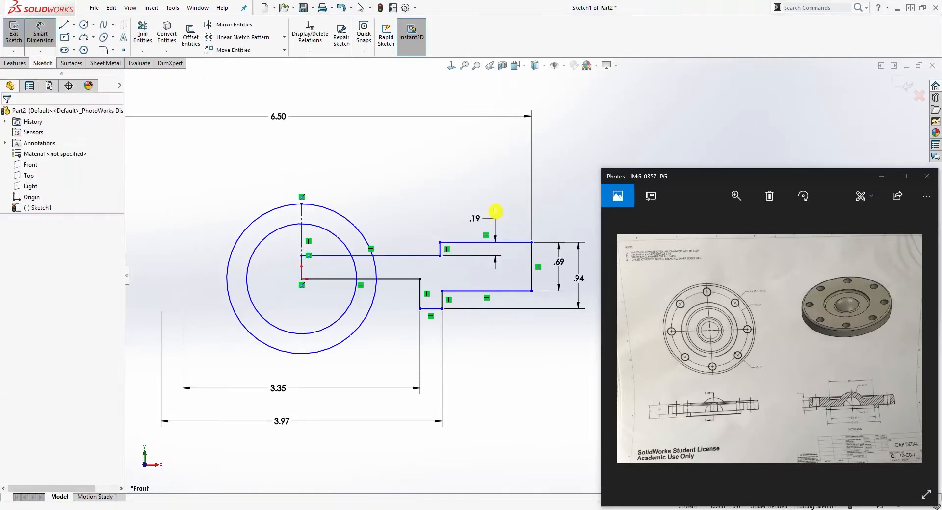
{"action": "key", "text": "Escape"}
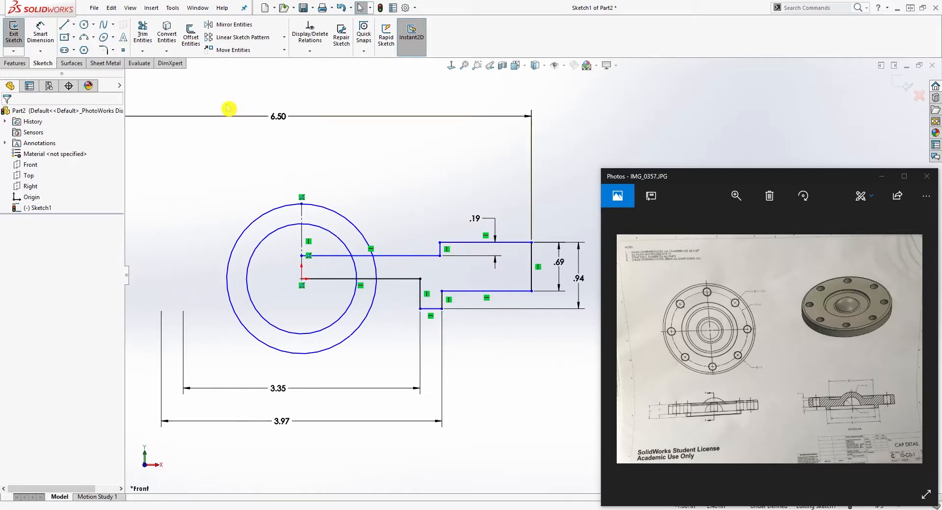
Trim both circles to upper quarter arcs beside the centerline and remove the horizontal line segments inside the inner arc
{"action": "left_click", "coordinate": [142, 33]}
{"action": "left_click", "coordinate": [285, 206]}
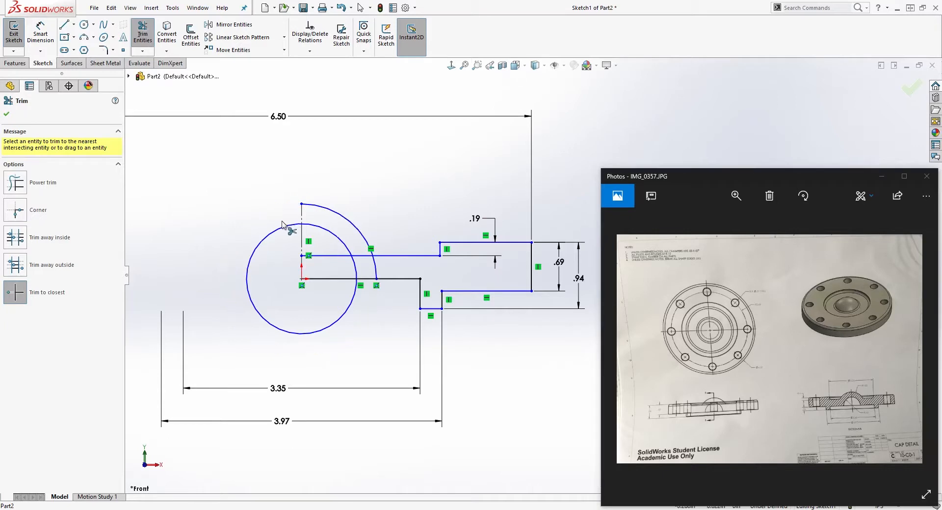
{"action": "left_click", "coordinate": [278, 231]}
{"action": "left_click", "coordinate": [328, 255]}
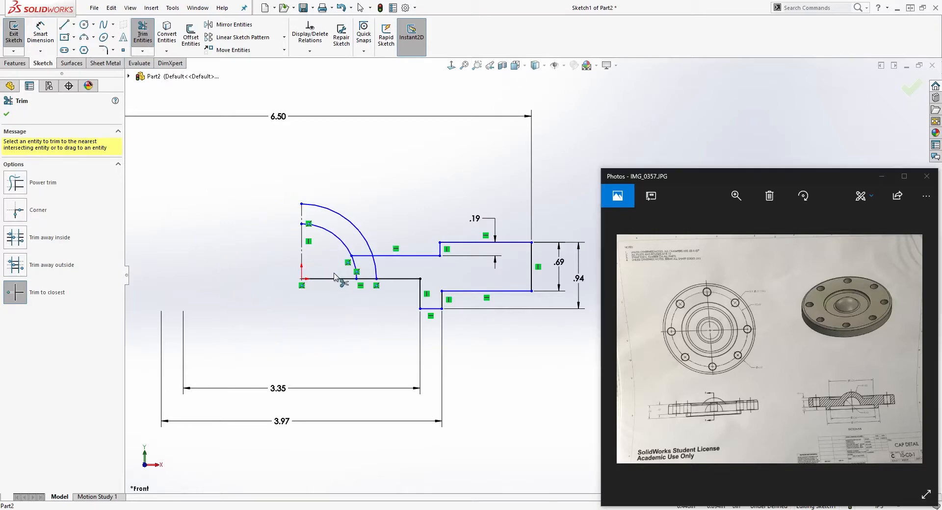
{"action": "left_click", "coordinate": [331, 279]}
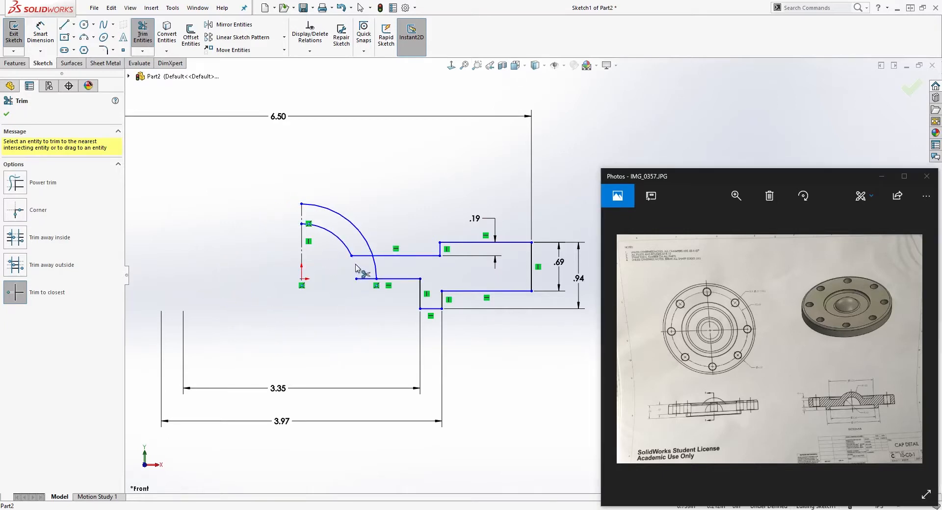
Undo the last trim of the inner arc's lower end and trim the overlap where the outer arc crosses the horizontal lines
{"action": "key", "text": "ctrl+z"}
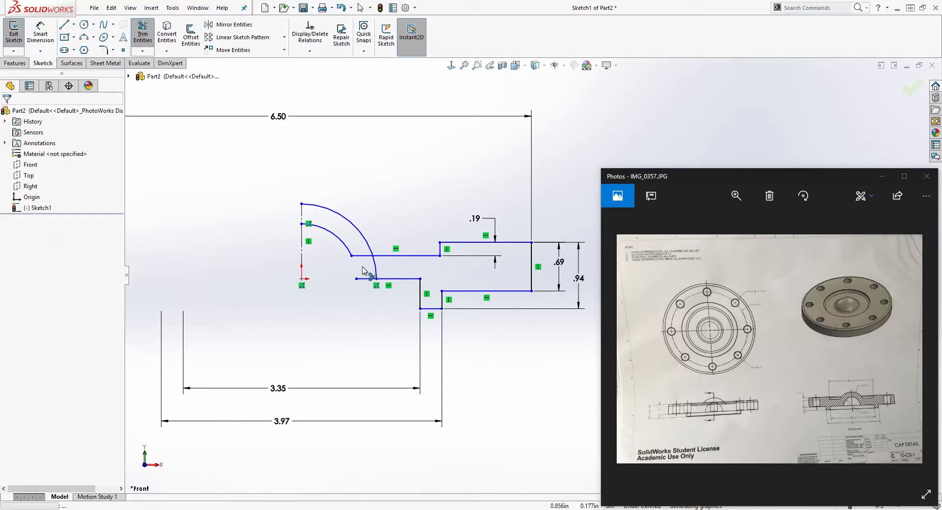
{"action": "left_click", "coordinate": [143, 34]}
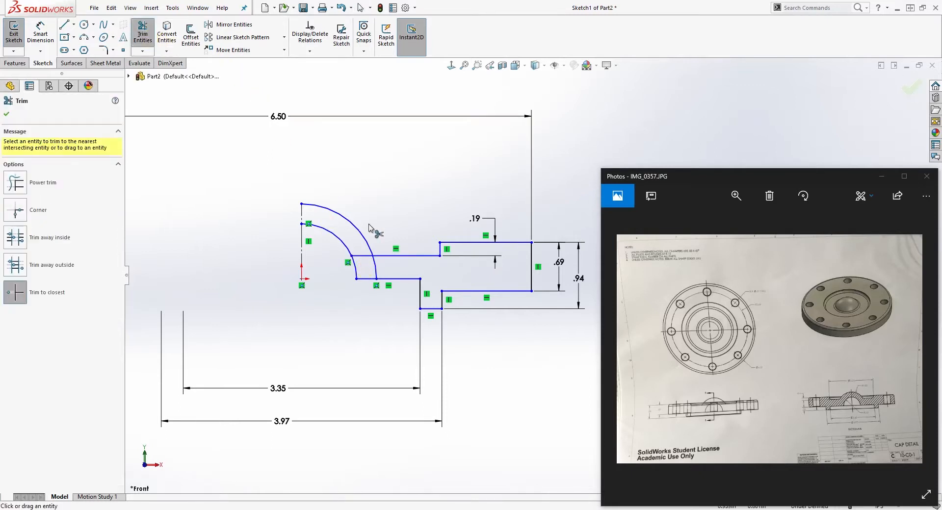
{"action": "left_click", "coordinate": [372, 265]}
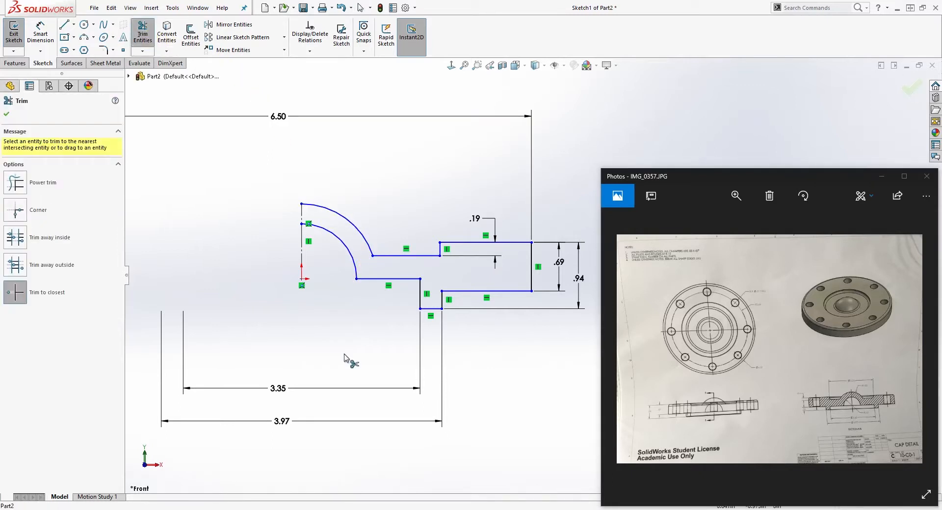
{"action": "scroll", "coordinate": [555, 368], "scroll_direction": "up", "scroll_amount": 1}
{"action": "scroll", "coordinate": [573, 346], "scroll_direction": "down", "scroll_amount": 1}
{"action": "key", "text": "Escape"}
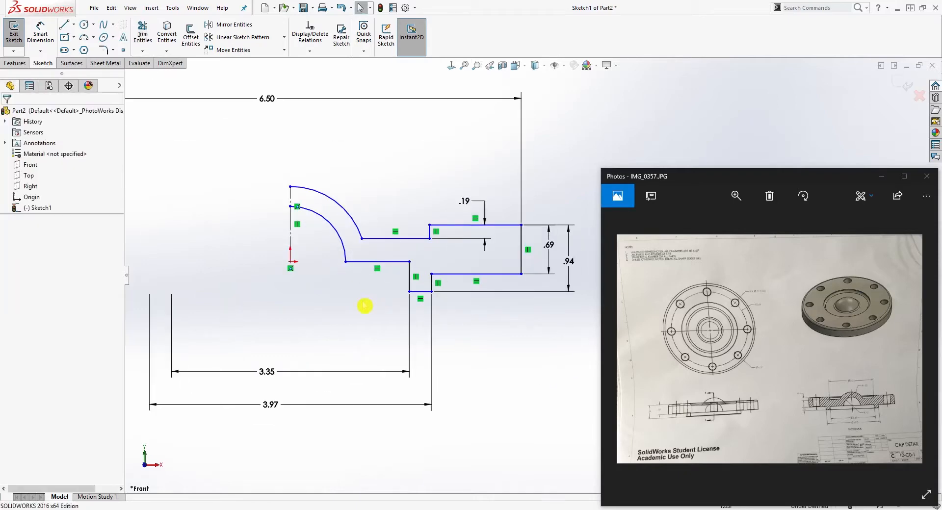
Dimension the outer dome arc's radius and set it to 1 in
{"action": "right_click_drag", "start_coordinate": [327, 342], "coordinate": [318, 274]}
{"action": "left_click", "coordinate": [342, 204]}
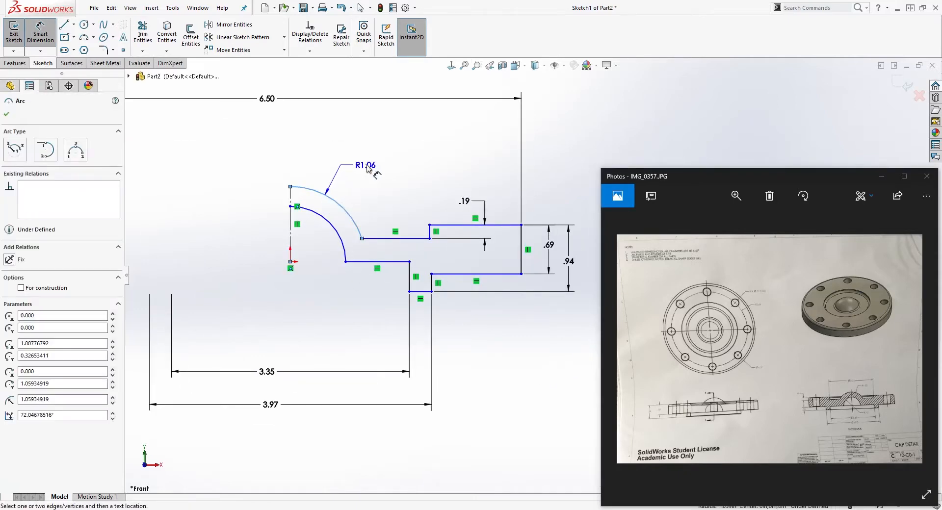
{"action": "left_click", "coordinate": [376, 162]}
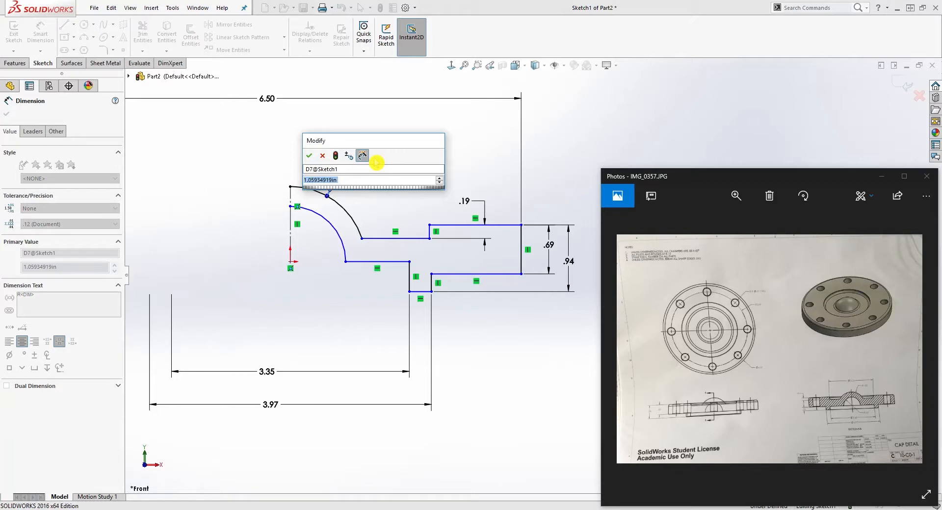
{"action": "type", "text": "1"}
{"action": "key", "text": "Return"}
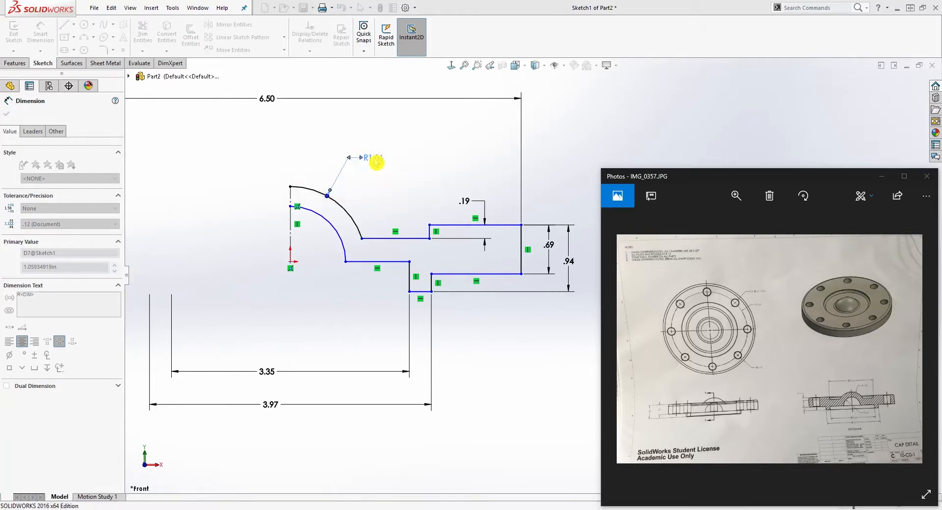
{"action": "key", "text": "Escape"}
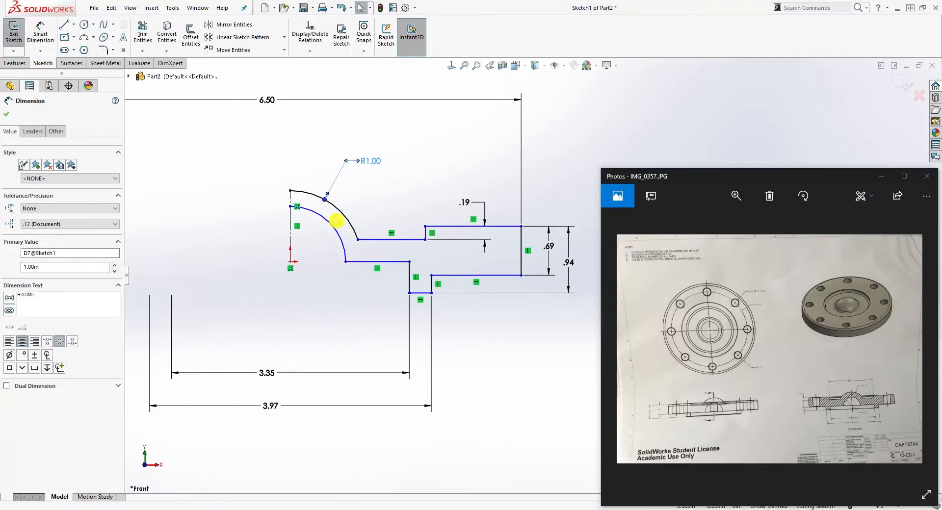
Dimension the inner dome arc's radius, set it to 0.63 in as half of 1.26, and place its label below the outer radius
{"action": "right_click_drag", "start_coordinate": [313, 300], "coordinate": [316, 272]}
{"action": "left_click", "coordinate": [330, 224]}
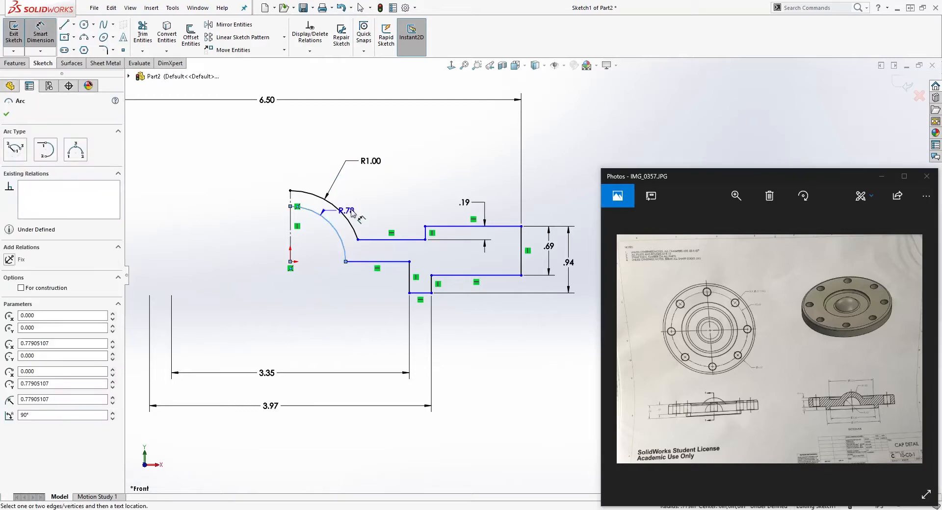
{"action": "left_click", "coordinate": [382, 190]}
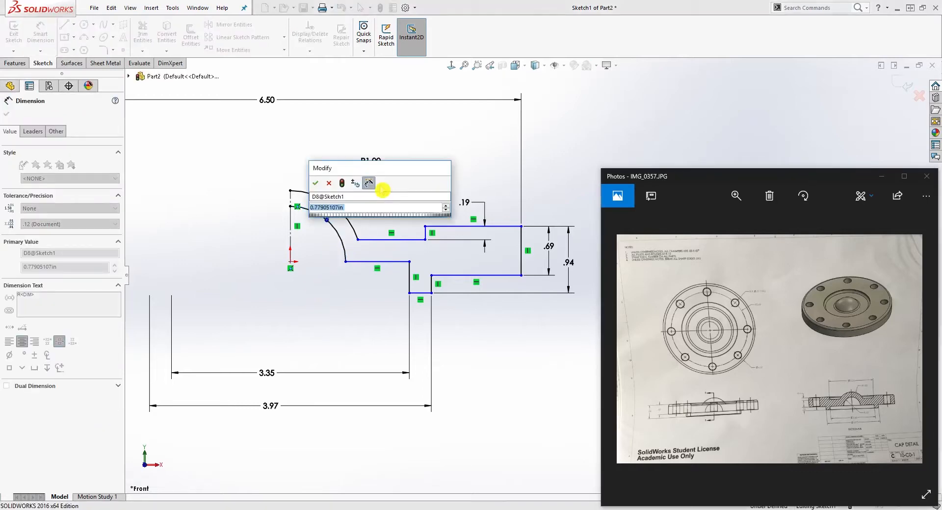
{"action": "type", "text": "1.26/"}
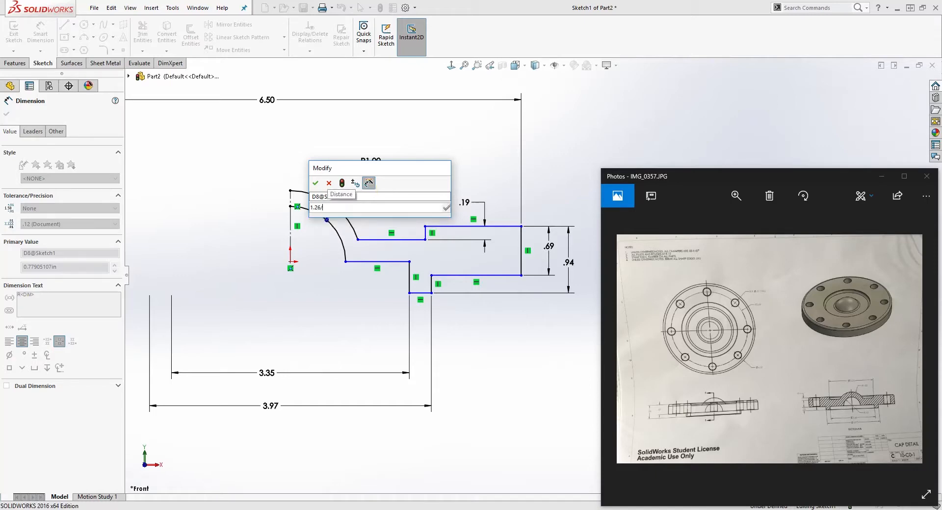
{"action": "key", "text": "Return"}
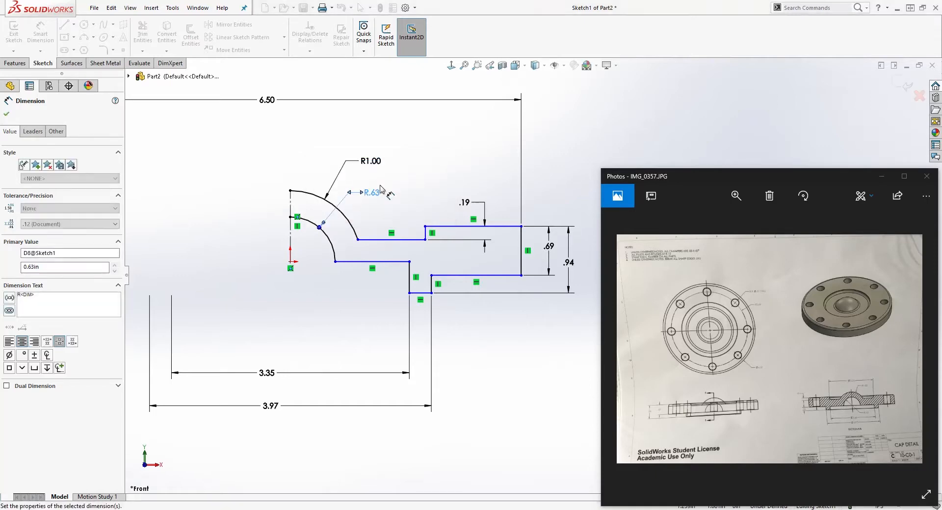
{"action": "key", "text": "Escape"}
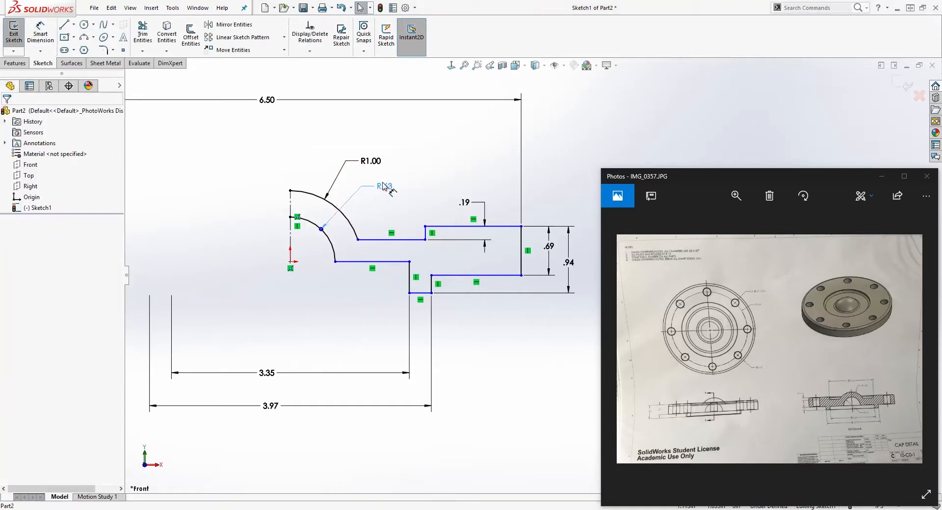
{"action": "left_click", "coordinate": [376, 193]}
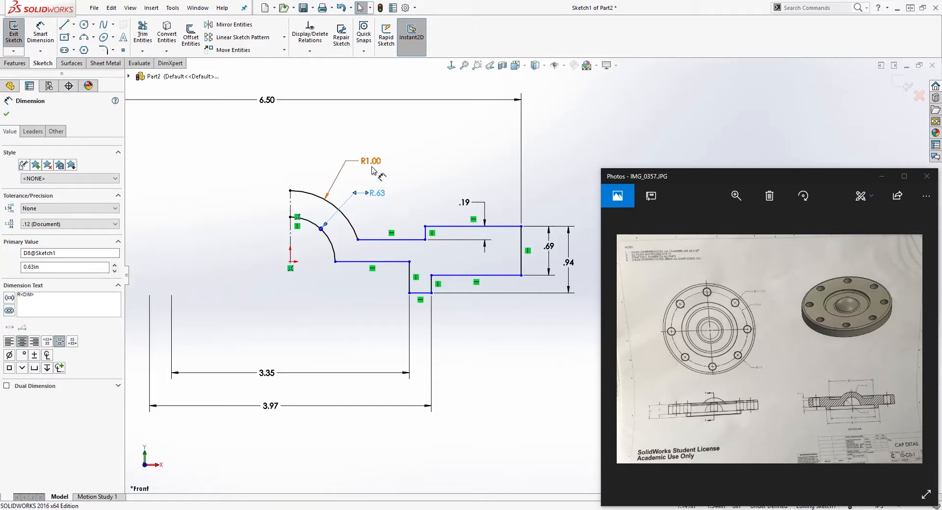
{"action": "left_click", "coordinate": [387, 201]}
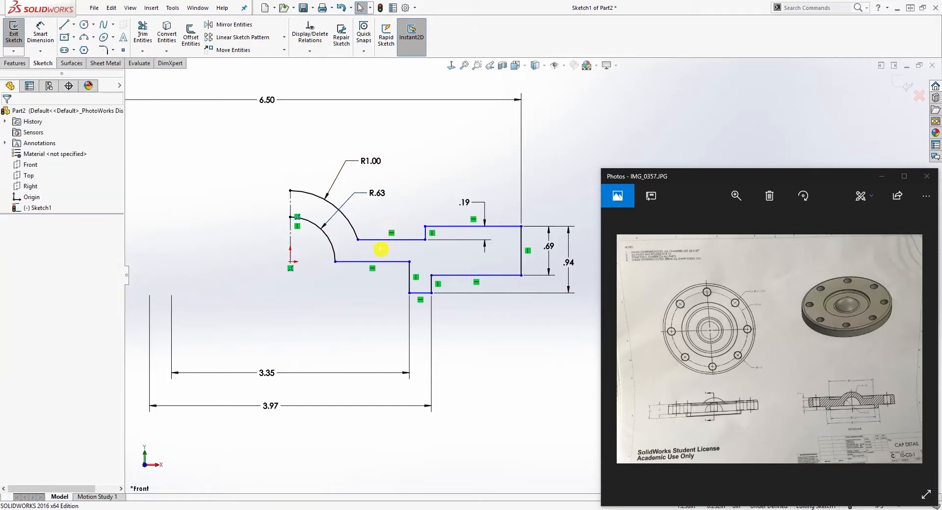
Add a horizontal relation between the inner dome arc's lower endpoint and the origin
{"action": "left_click_drag", "start_coordinate": [382, 242], "coordinate": [386, 235]}
{"action": "left_click", "coordinate": [336, 262]}
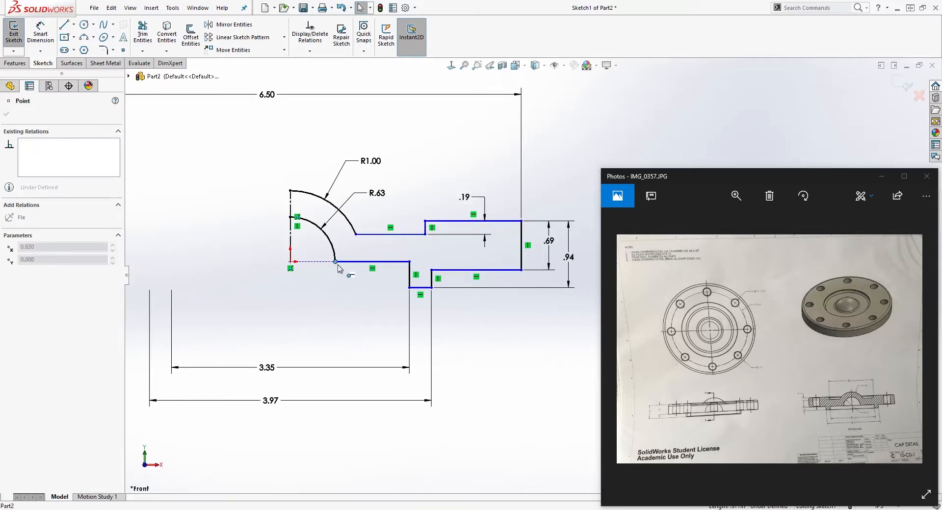
{"action": "left_click", "coordinate": [290, 263]}
{"action": "left_click", "coordinate": [349, 276]}
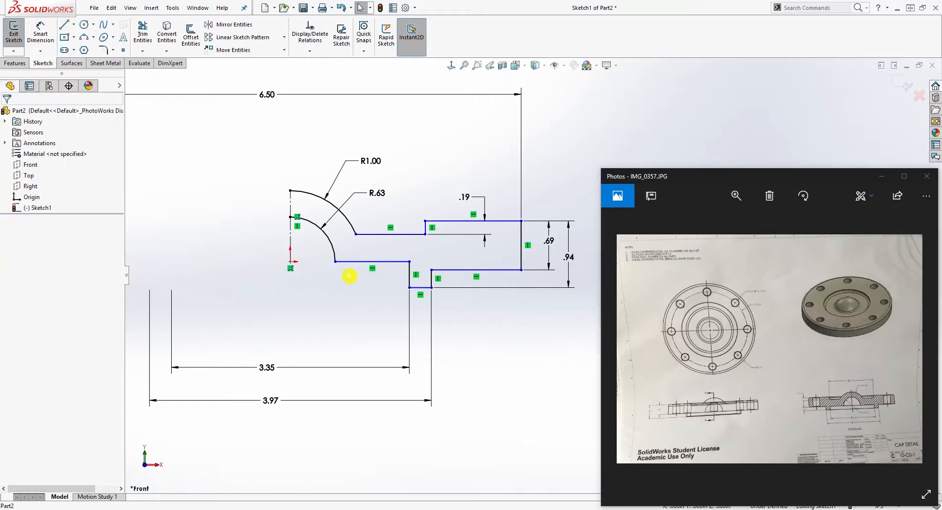
{"action": "left_click", "coordinate": [335, 262]}
{"action": "left_click", "coordinate": [290, 262], "text": "ctrl"}
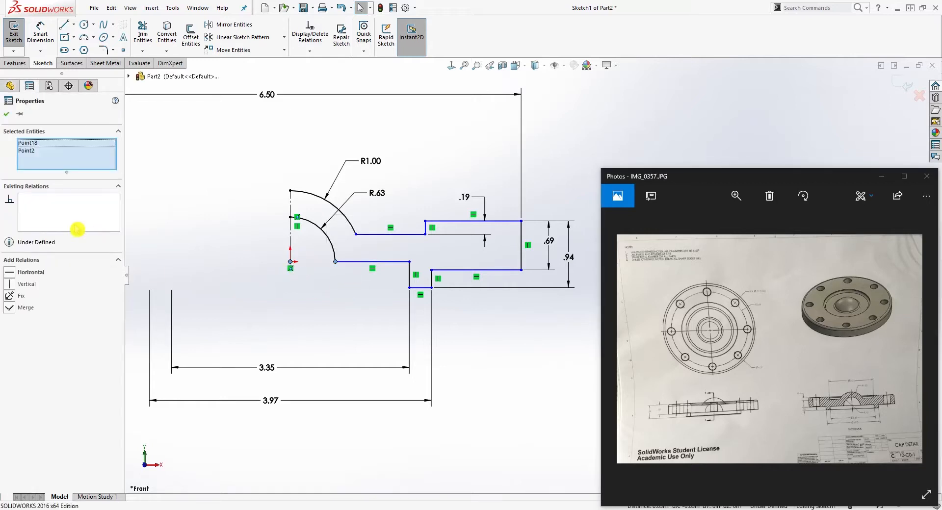
{"action": "left_click", "coordinate": [23, 273]}
{"action": "left_click", "coordinate": [370, 273]}
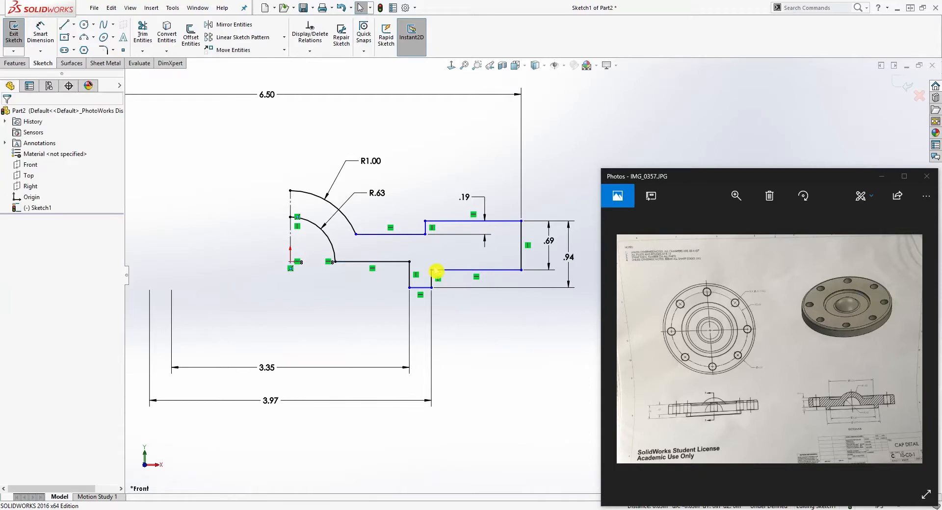
Make the upper corners on both sides of the downward lip horizontal to each other so both underside lines align
{"action": "left_click", "coordinate": [431, 270]}
{"action": "left_click", "coordinate": [410, 262], "text": "ctrl"}
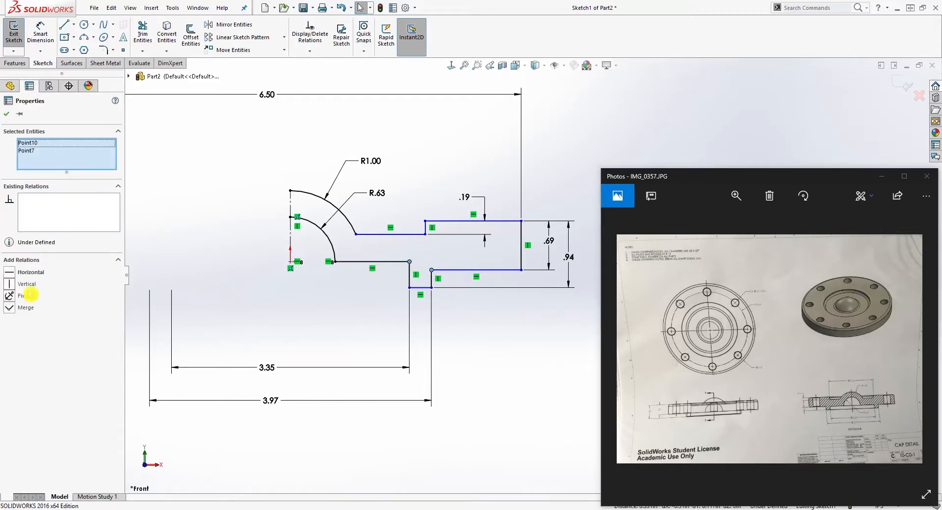
{"action": "left_click", "coordinate": [12, 272]}
{"action": "left_click", "coordinate": [526, 274]}
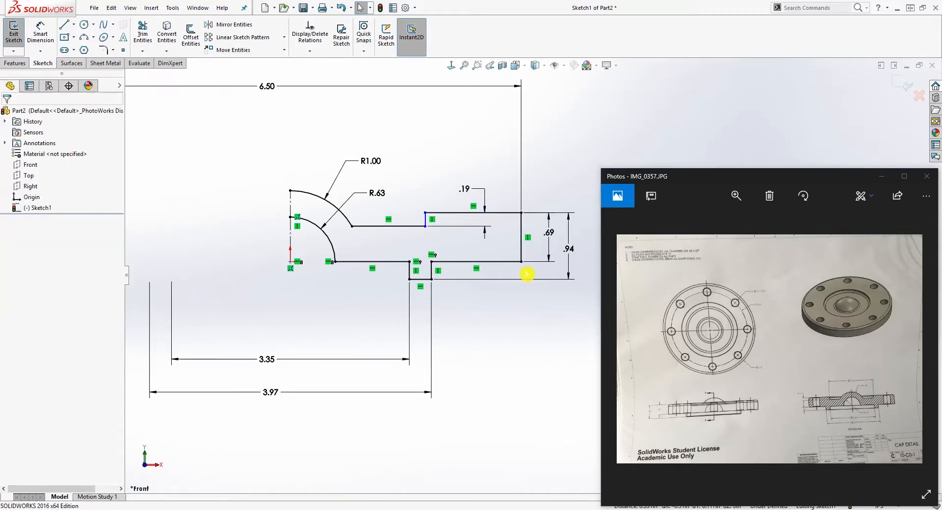
{"action": "left_click", "coordinate": [425, 213]}
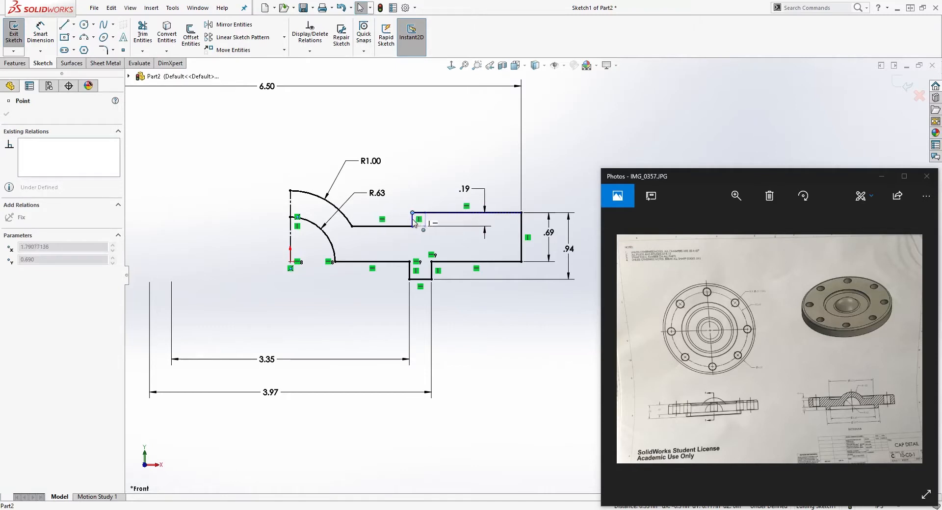
{"action": "left_click_drag", "start_coordinate": [426, 220], "coordinate": [427, 220]}
{"action": "right_click_drag", "start_coordinate": [503, 381], "coordinate": [500, 343]}
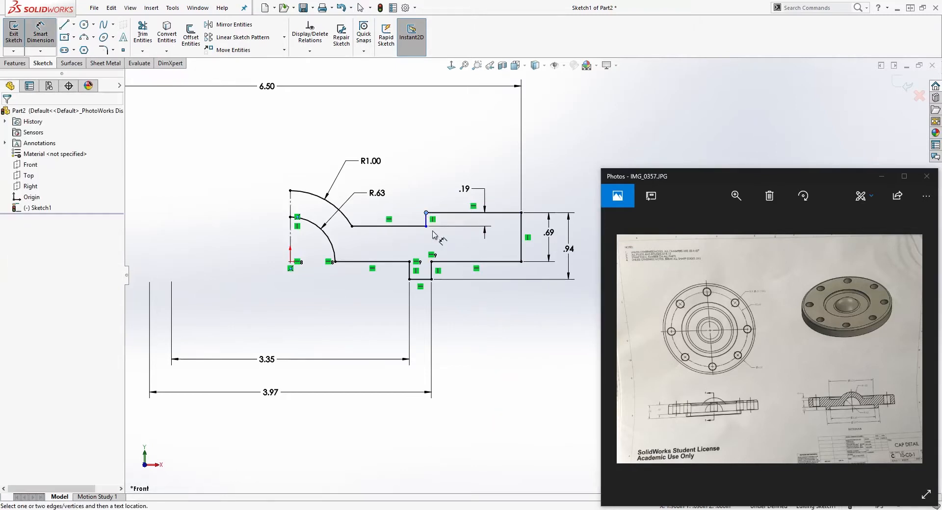
{"action": "left_click", "coordinate": [426, 220]}
{"action": "key", "text": "Escape"}
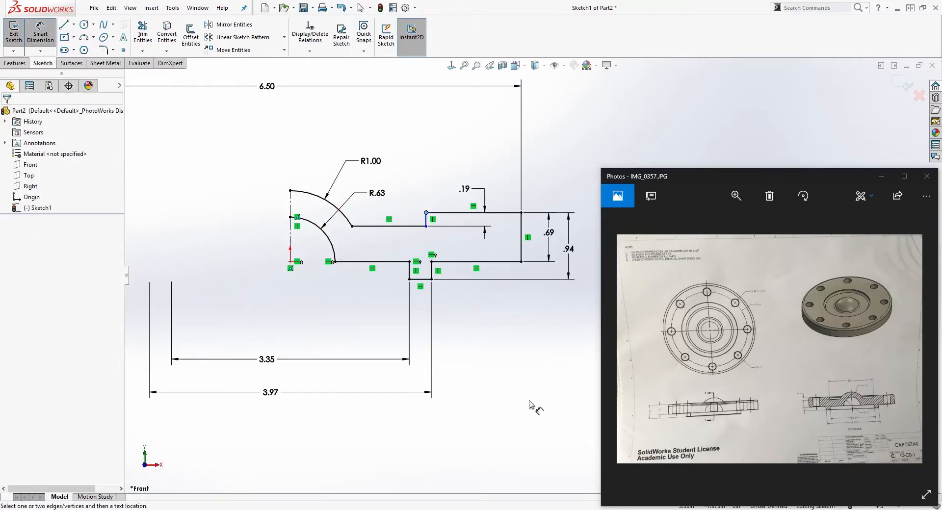
{"action": "key", "text": "Escape"}
{"action": "left_click_drag", "start_coordinate": [427, 221], "coordinate": [441, 223]}
Dimension the short vertical step line on the profile's upper side across the centerline as a 3.35 in diameter
{"action": "right_click_drag", "start_coordinate": [501, 384], "coordinate": [498, 346]}
{"action": "left_click", "coordinate": [426, 221]}
{"action": "left_click", "coordinate": [290, 231]}
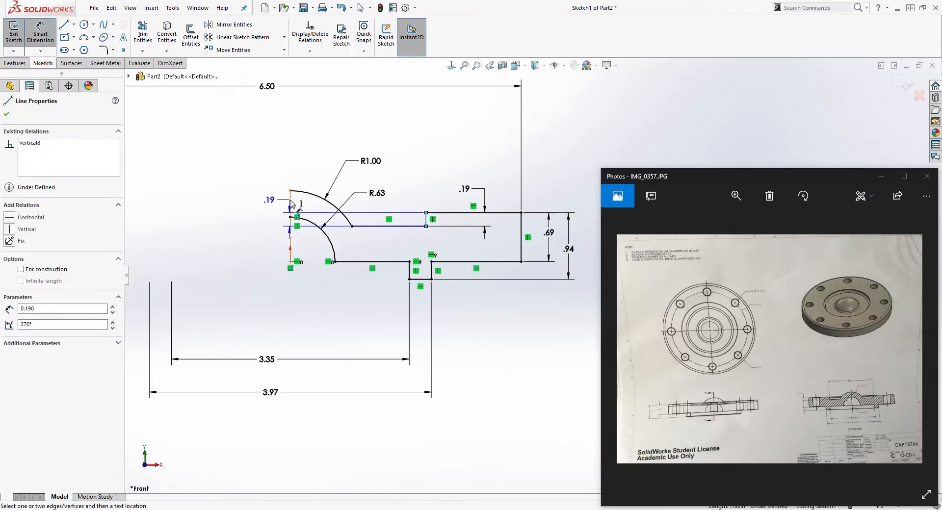
{"action": "left_click", "coordinate": [266, 124]}
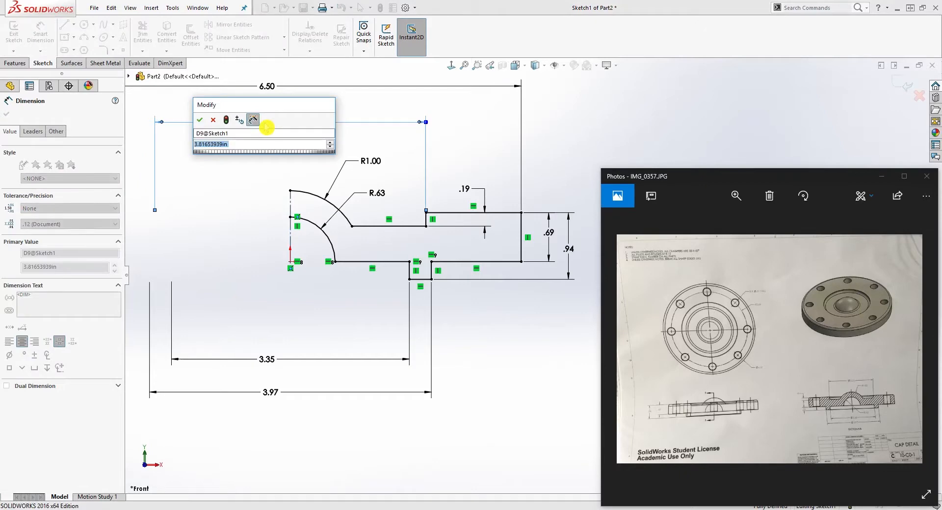
{"action": "type", "text": "3.35"}
{"action": "key", "text": "Return"}
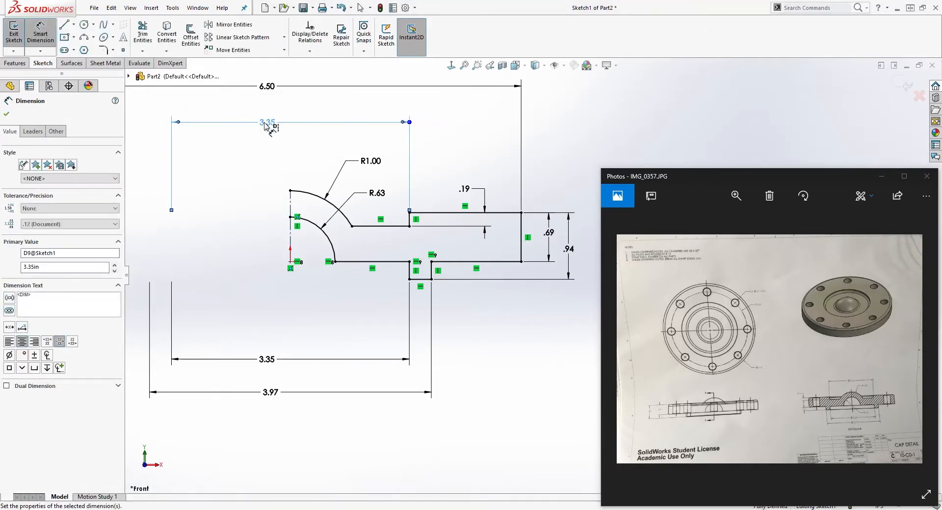
{"action": "key", "text": "Escape"}
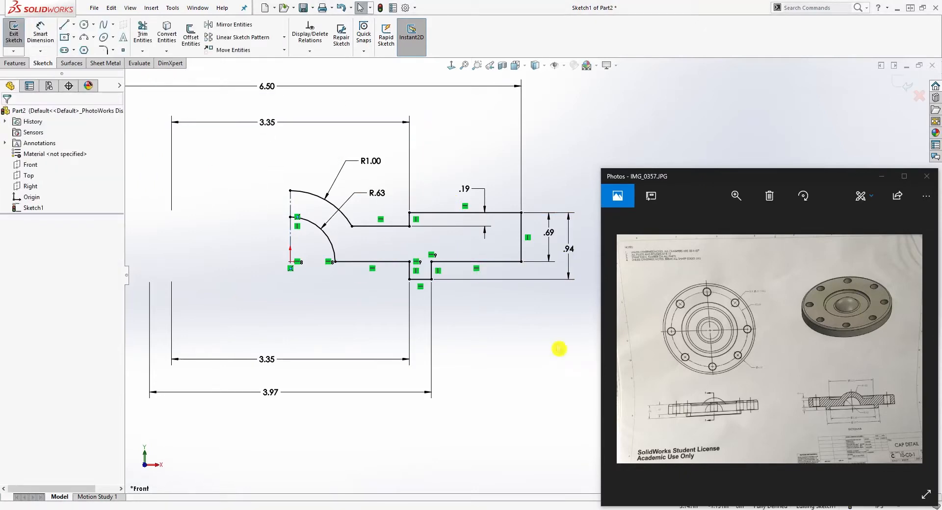
Close the profile with a vertical line joining the upper endpoints of the outer and inner dome arcs
{"action": "key", "text": "l"}
{"action": "left_click_drag", "start_coordinate": [290, 190], "coordinate": [291, 217]}
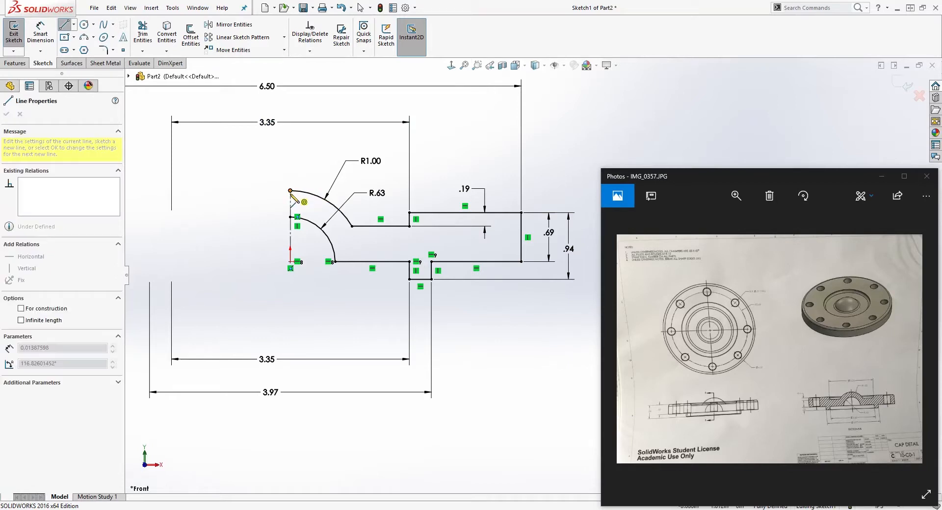
{"action": "key", "text": "Escape"}
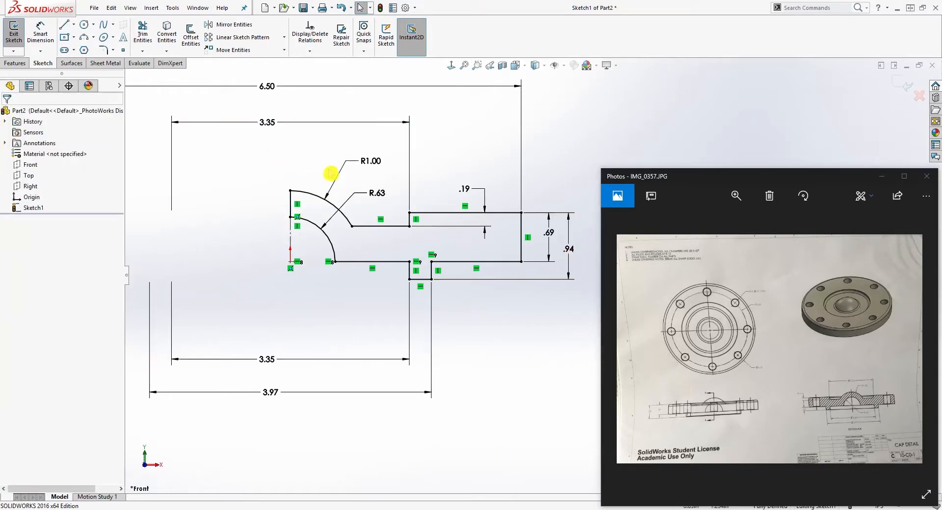
Revolve the closed profile 360 degrees about the vertical centerline into a solid
{"action": "left_click", "coordinate": [15, 63]}
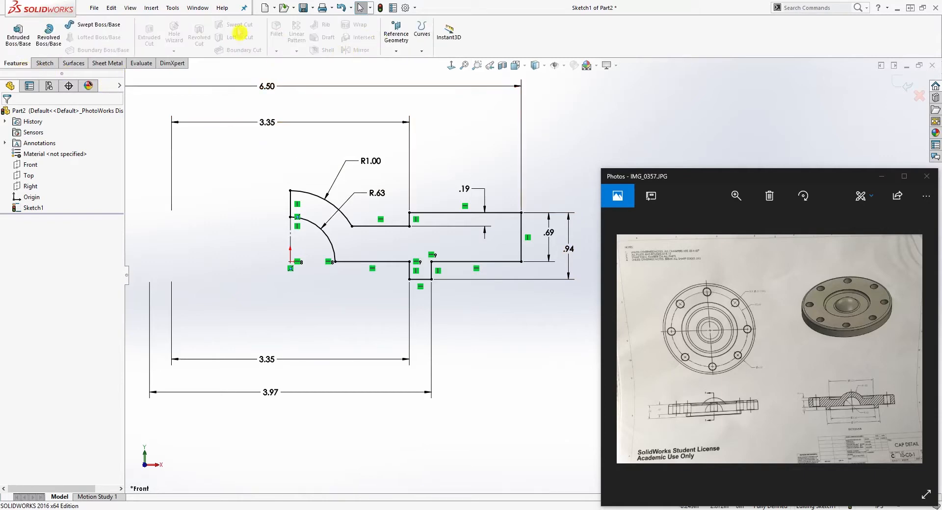
{"action": "left_click", "coordinate": [49, 34]}
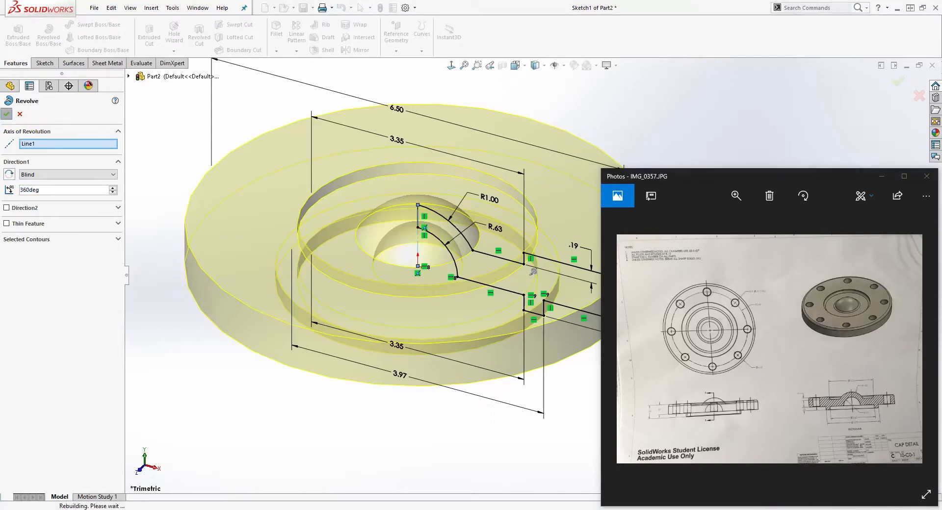
{"action": "left_click", "coordinate": [8, 117]}
{"action": "middle_click_drag", "start_coordinate": [545, 310], "coordinate": [567, 269]}
{"action": "scroll", "coordinate": [528, 211], "scroll_direction": "down", "scroll_amount": 4}
{"action": "scroll", "coordinate": [540, 332], "scroll_direction": "up", "scroll_amount": 5}
{"action": "scroll", "coordinate": [543, 334], "scroll_direction": "down", "scroll_amount": 1}
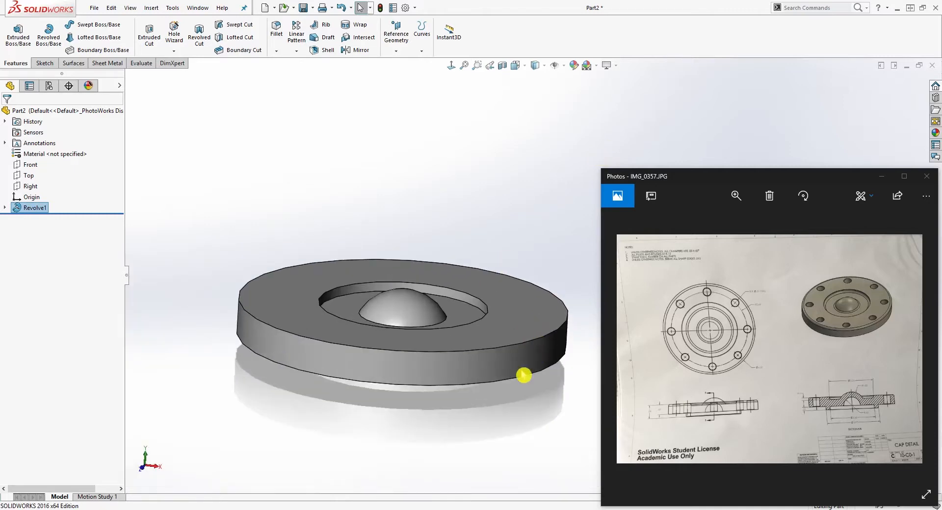
Fillet the recess's inner base edge and the flange's outer top edge with a 0.13 in radius
{"action": "left_click", "coordinate": [281, 46]}
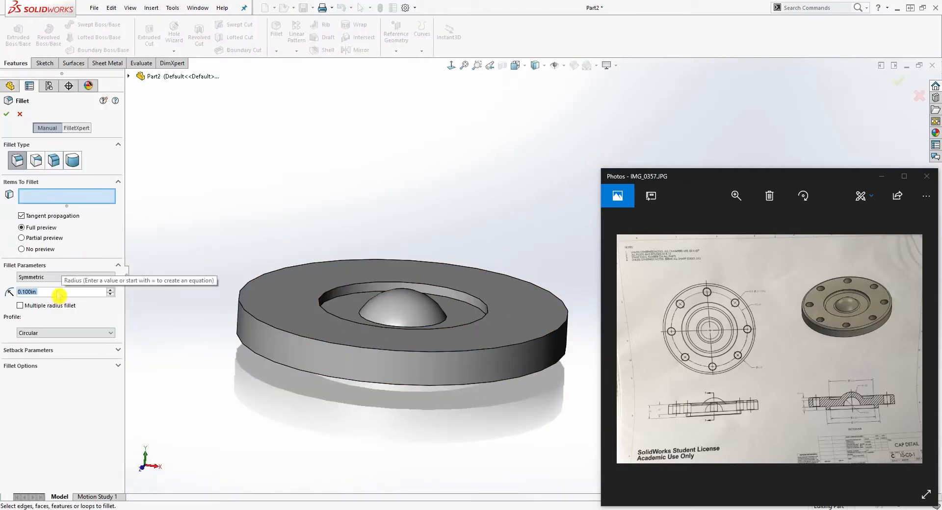
{"action": "type", "text": ".13"}
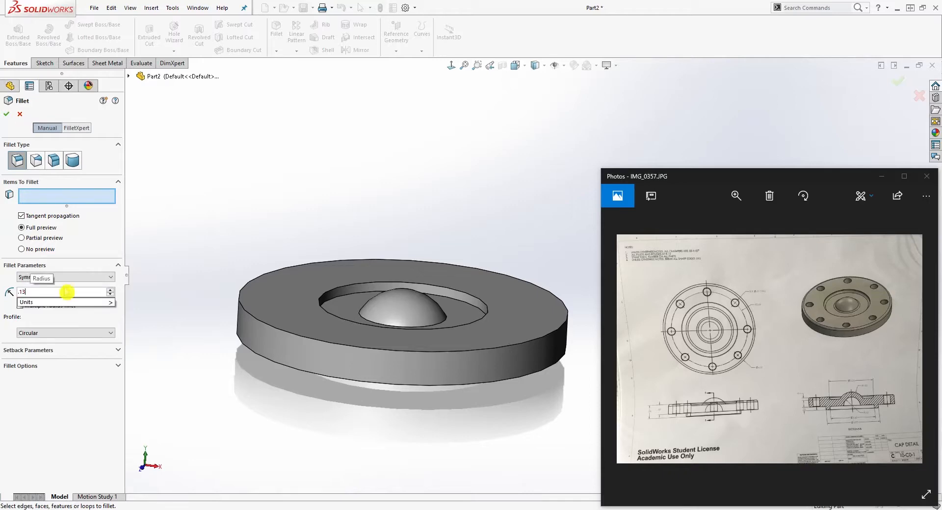
{"action": "key", "text": "Return"}
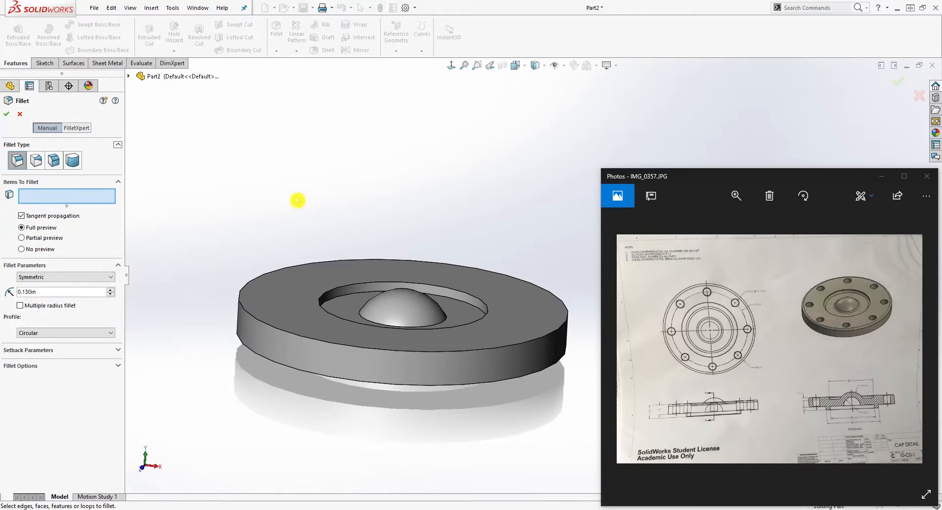
{"action": "left_click", "coordinate": [330, 302]}
{"action": "middle_click_drag", "start_coordinate": [330, 302], "coordinate": [314, 391]}
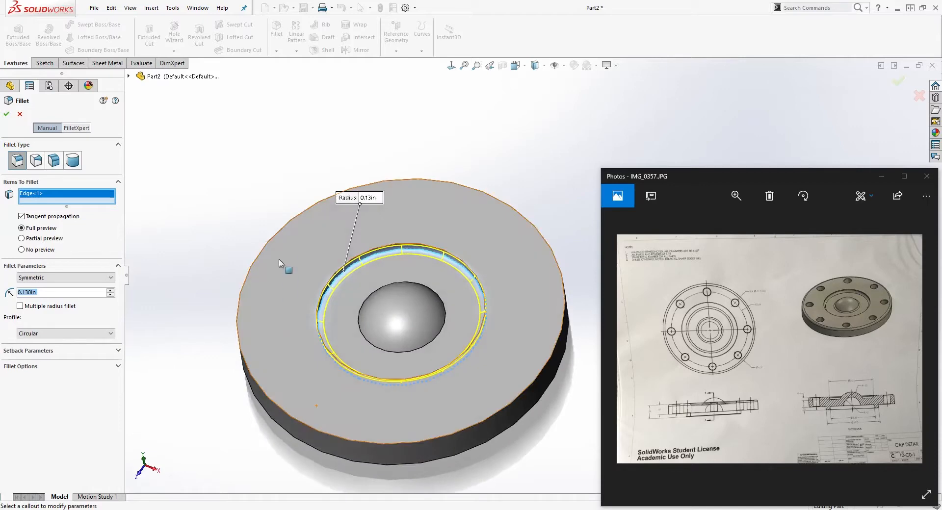
{"action": "left_click", "coordinate": [272, 245]}
{"action": "middle_click_drag", "start_coordinate": [272, 245], "coordinate": [371, 206]}
{"action": "left_click", "coordinate": [62, 153]}
{"action": "left_click", "coordinate": [7, 114]}
{"action": "scroll", "coordinate": [475, 425], "scroll_direction": "up", "scroll_amount": 5}
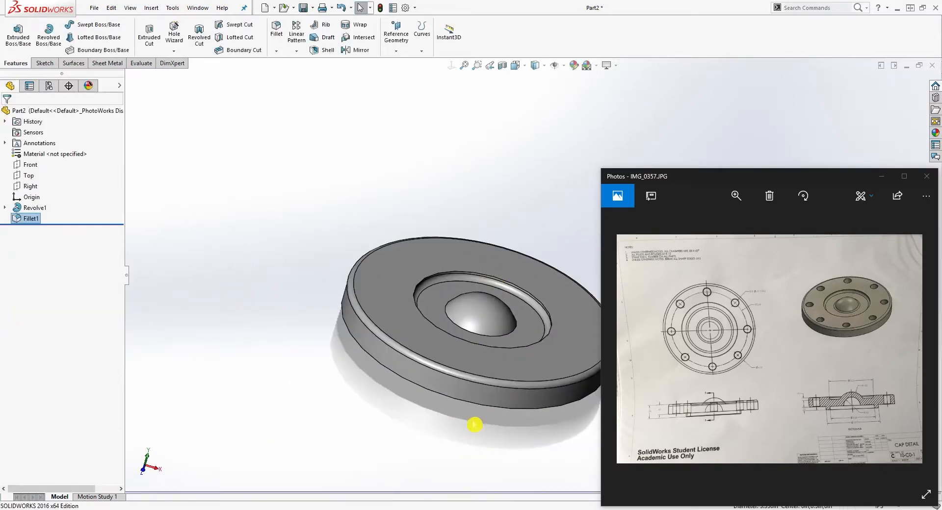
{"action": "scroll", "coordinate": [578, 368], "scroll_direction": "down", "scroll_amount": 5}
{"action": "middle_click_drag", "start_coordinate": [545, 252], "coordinate": [465, 204]}
{"action": "scroll", "coordinate": [465, 205], "scroll_direction": "down", "scroll_amount": 2}
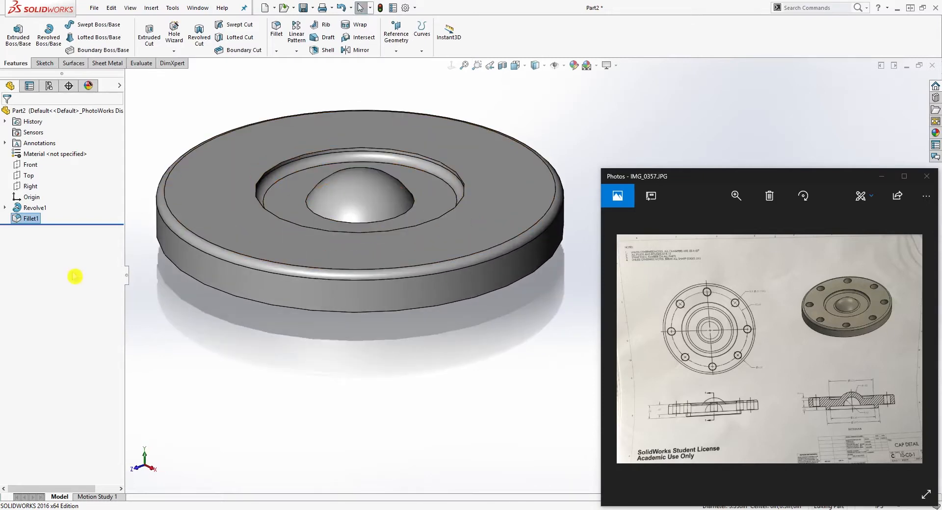
Edit the existing fillet to include the edge around the dome's base
{"action": "right_click", "coordinate": [32, 219]}
{"action": "left_click", "coordinate": [40, 198]}
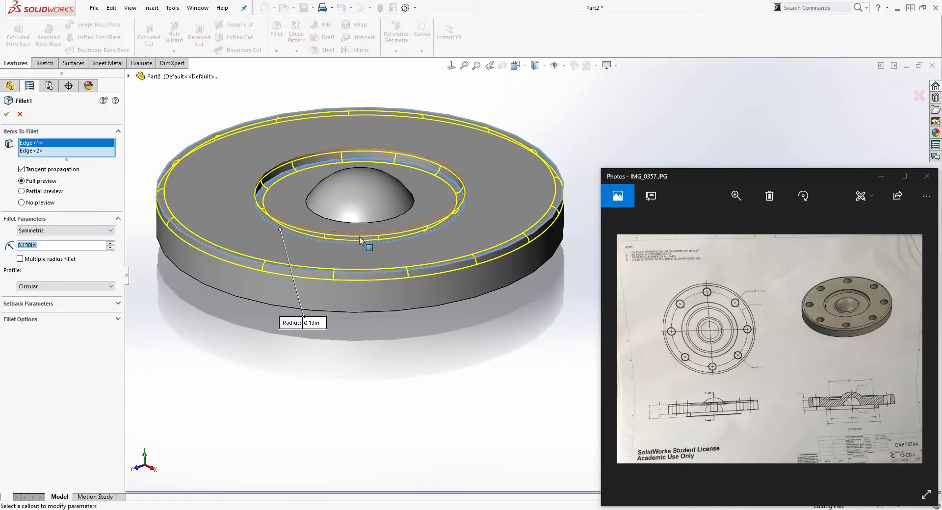
{"action": "left_click", "coordinate": [360, 220]}
{"action": "middle_click_drag", "start_coordinate": [318, 342], "coordinate": [335, 332]}
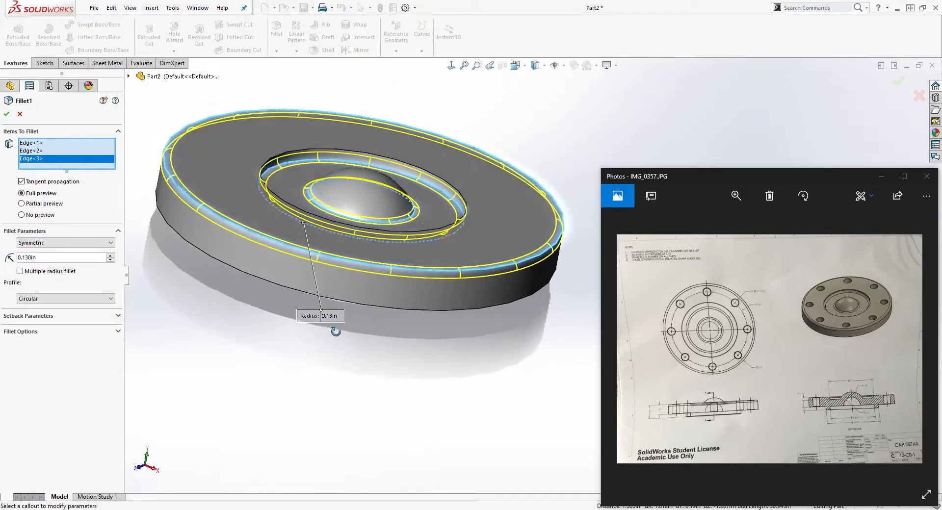
{"action": "left_click", "coordinate": [7, 115]}
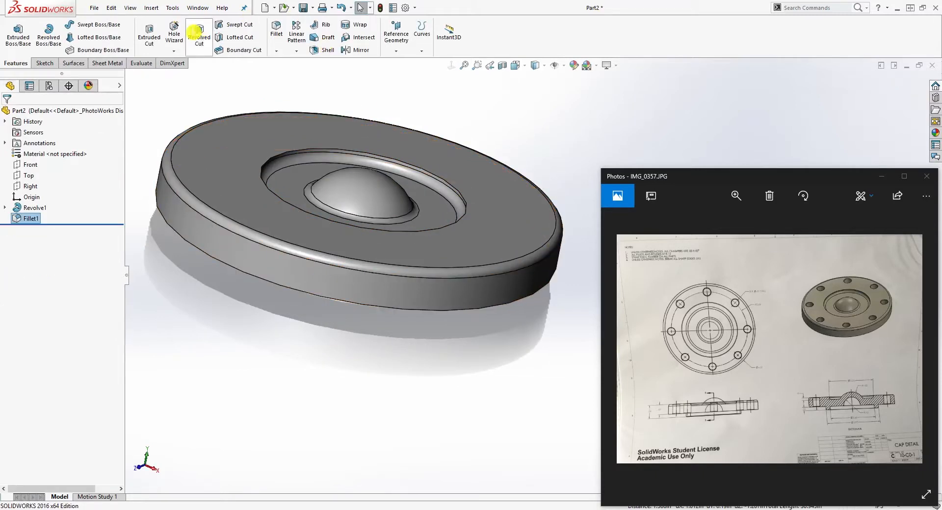
Chamfer the outer bottom edge of the raised ring on the underside by 0.03 in at 45 degrees
{"action": "left_click", "coordinate": [280, 57]}
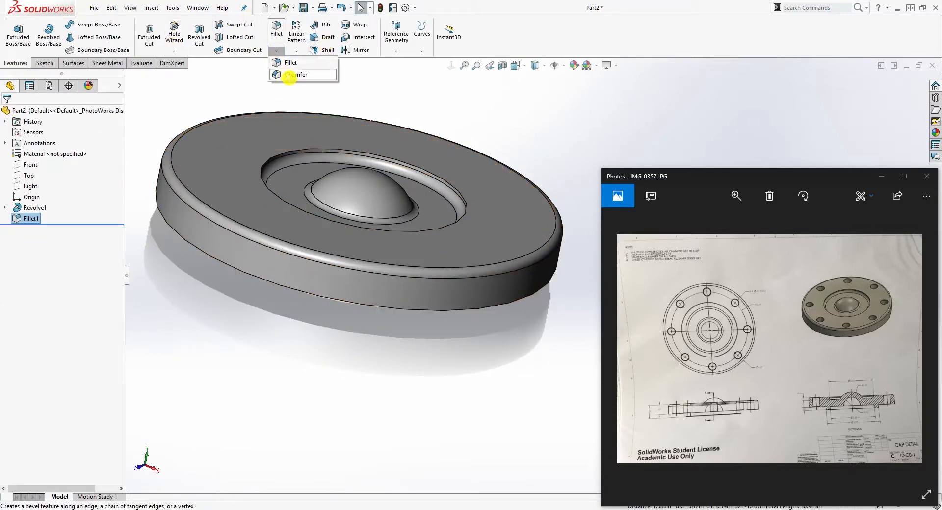
{"action": "left_click", "coordinate": [285, 76]}
{"action": "middle_click_drag", "start_coordinate": [309, 226], "coordinate": [318, 193]}
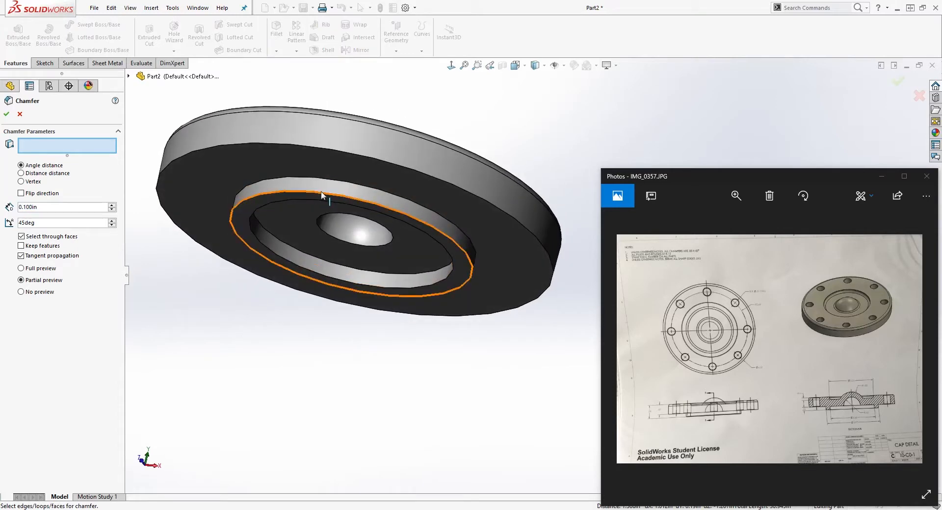
{"action": "left_click", "coordinate": [318, 193]}
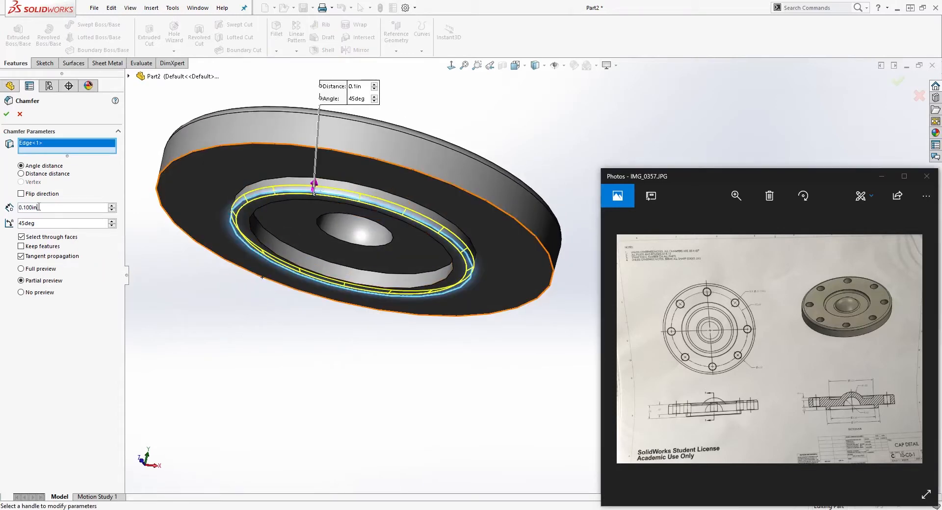
{"action": "type", "text": ".03"}
{"action": "key", "text": "Return"}
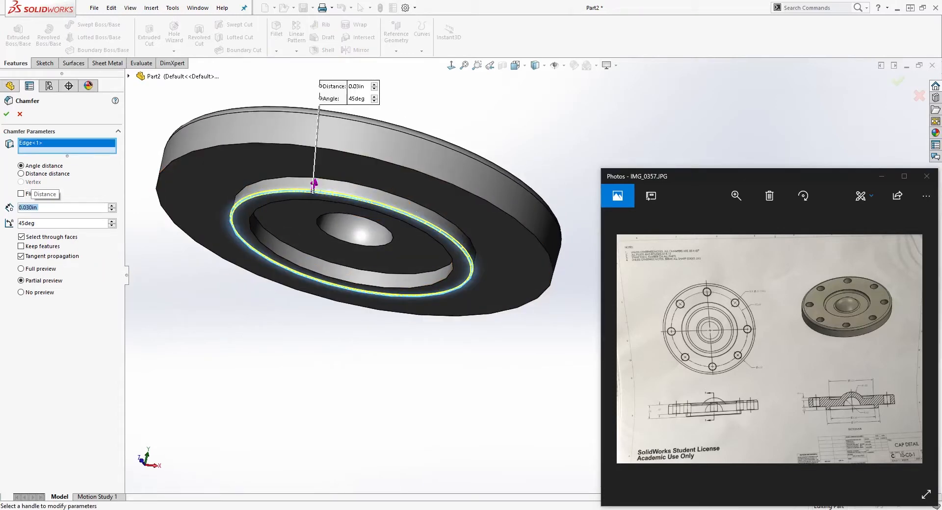
{"action": "middle_click_drag", "start_coordinate": [290, 354], "coordinate": [206, 206]}
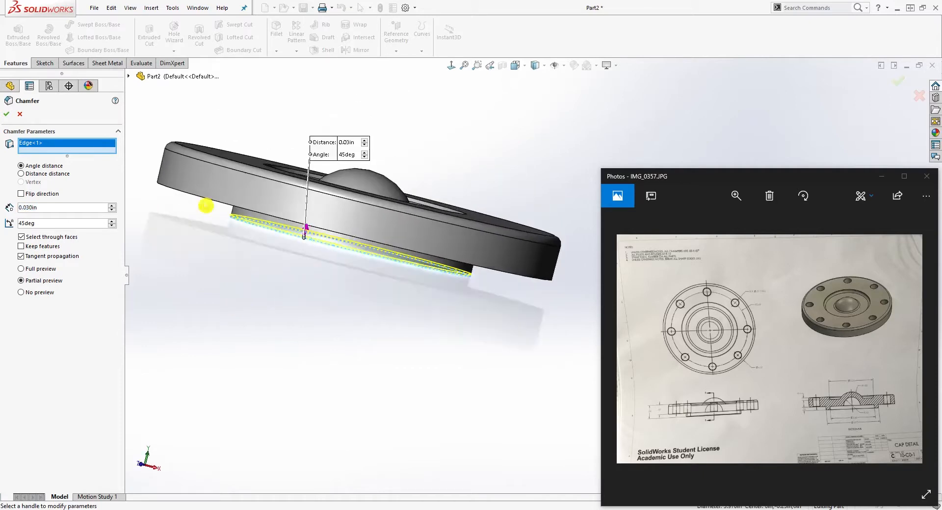
{"action": "left_click", "coordinate": [9, 117]}
Start a sketch on the flange's flat top face and view it straight on
{"action": "middle_click_drag", "start_coordinate": [438, 119], "coordinate": [409, 226]}
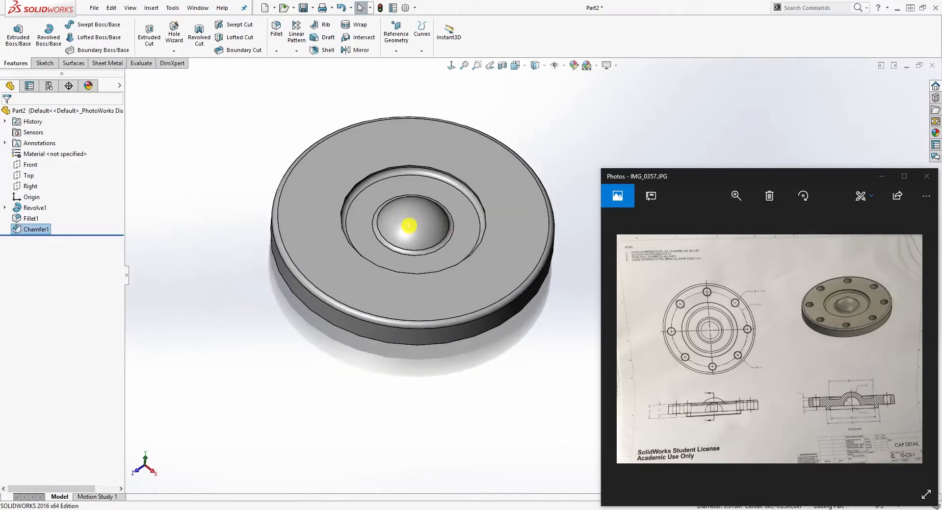
{"action": "scroll", "coordinate": [537, 233], "scroll_direction": "up", "scroll_amount": 1}
{"action": "scroll", "coordinate": [545, 217], "scroll_direction": "down", "scroll_amount": 1}
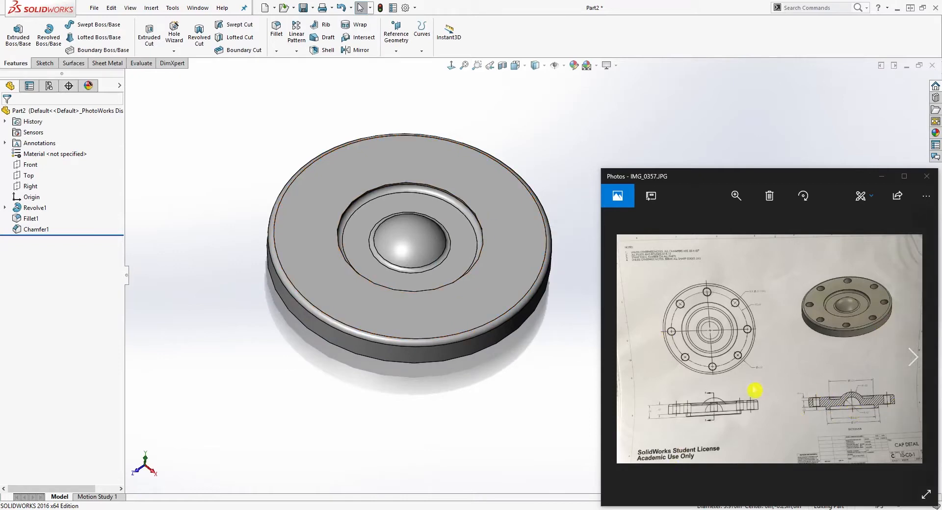
{"action": "left_click", "coordinate": [402, 156]}
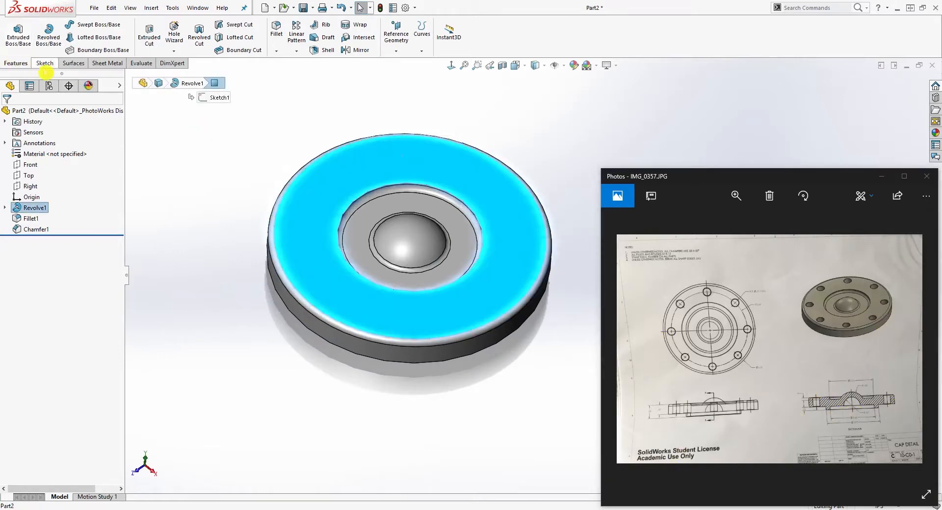
{"action": "left_click", "coordinate": [45, 63]}
{"action": "left_click", "coordinate": [15, 28]}
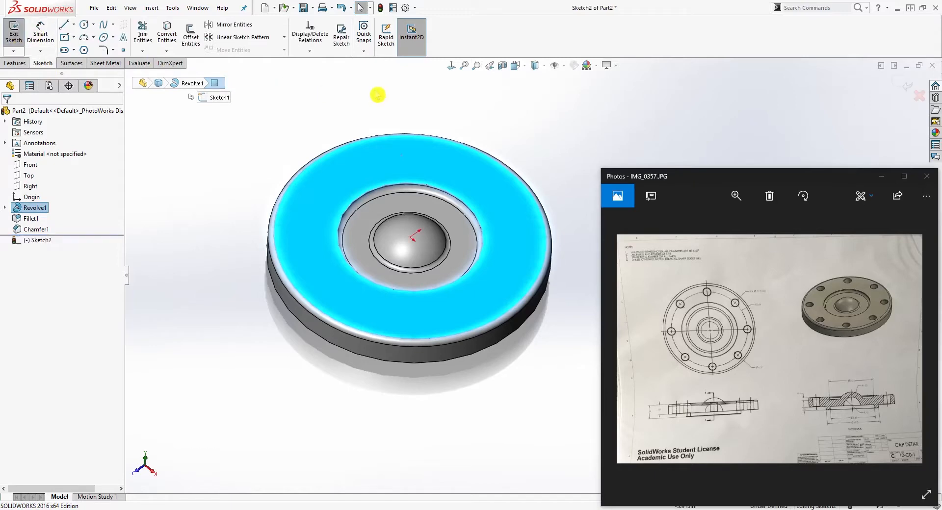
{"action": "left_click", "coordinate": [452, 67]}
{"action": "scroll", "coordinate": [511, 284], "scroll_direction": "up", "scroll_amount": 7}
{"action": "scroll", "coordinate": [595, 295], "scroll_direction": "down", "scroll_amount": 5}
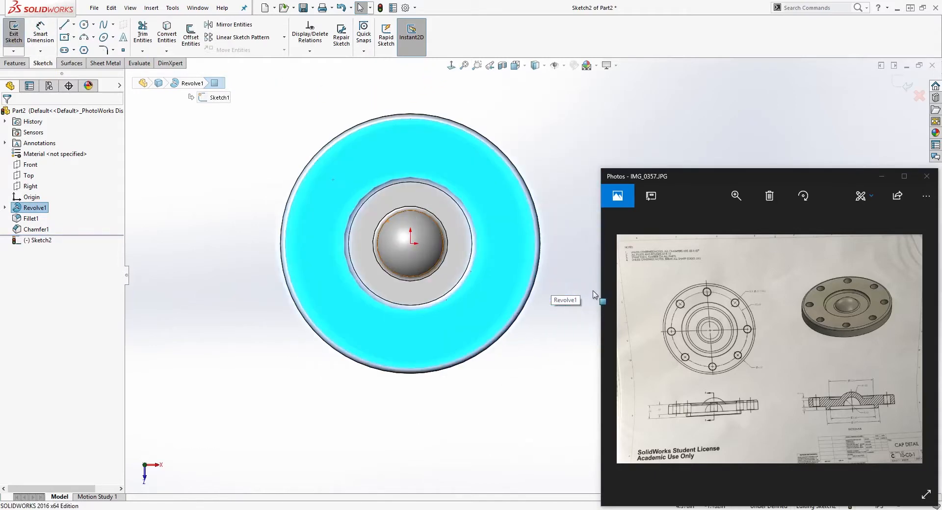
{"action": "scroll", "coordinate": [545, 206], "scroll_direction": "down", "scroll_amount": 3}
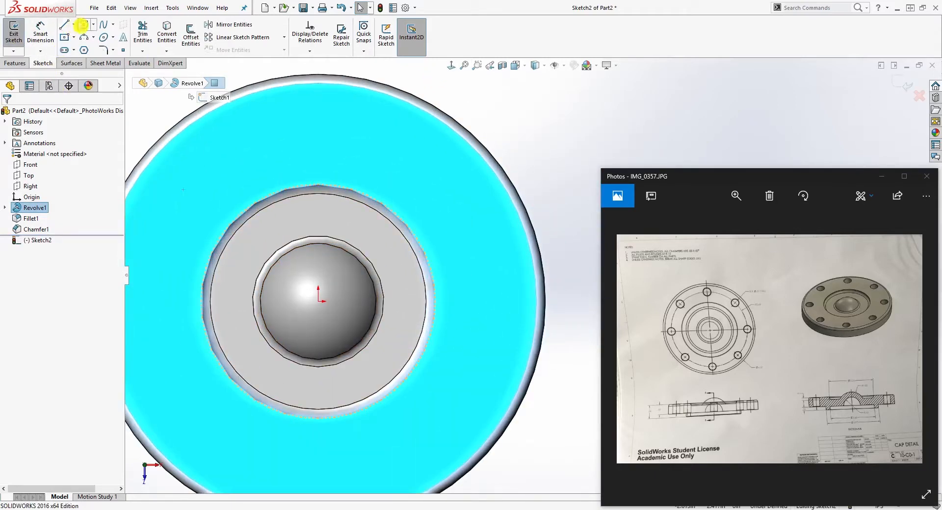
Draw a circle centred on the origin and set its diameter to 5.38 in
{"action": "left_click", "coordinate": [85, 24]}
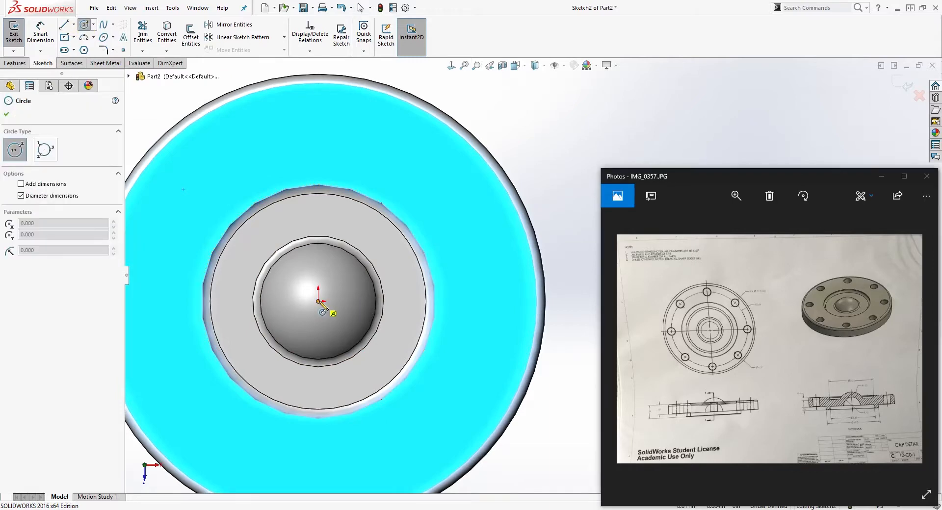
{"action": "mouse_move", "coordinate": [319, 310]}
{"action": "left_mouse_down"}
{"action": "mouse_move", "coordinate": [449, 177]}
{"action": "mouse_move", "coordinate": [432, 185]}
{"action": "left_mouse_up"}
{"action": "key", "text": "Escape"}
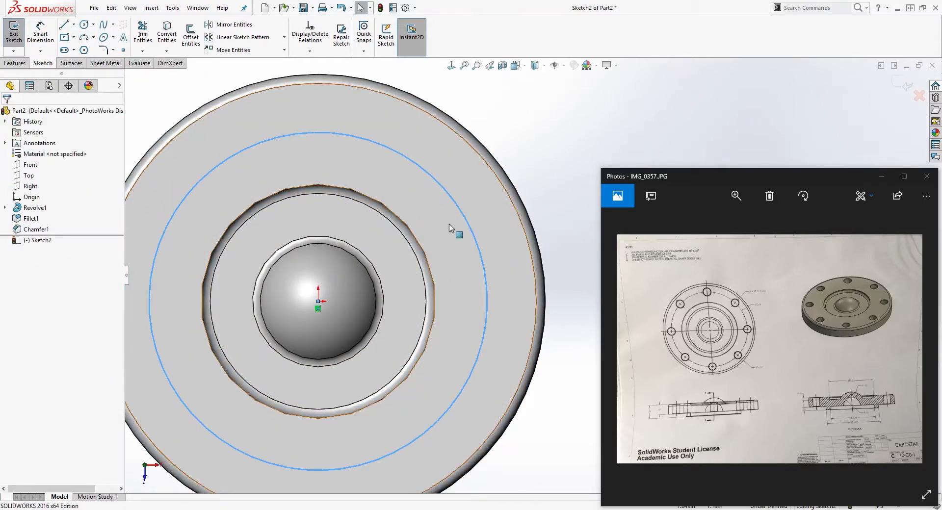
{"action": "right_click_drag", "start_coordinate": [487, 411], "coordinate": [491, 264]}
{"action": "left_click", "coordinate": [481, 265]}
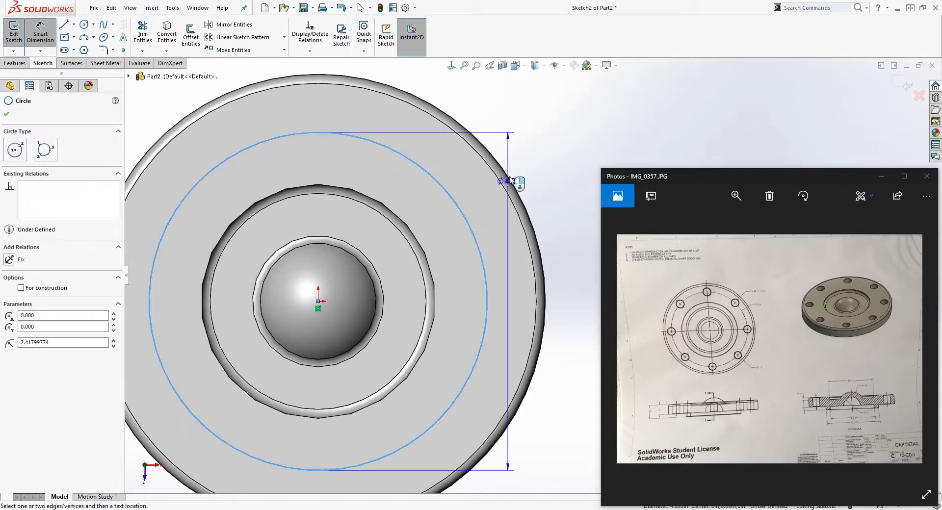
{"action": "left_click", "coordinate": [546, 119]}
{"action": "type", "text": "5.3"}
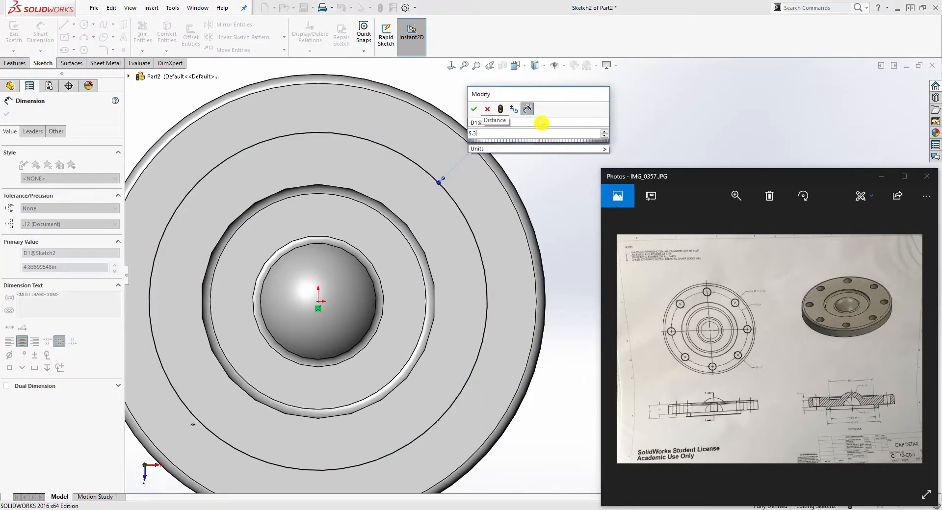
{"action": "type", "text": "8"}
{"action": "key", "text": "Return"}
{"action": "key", "text": "Escape"}
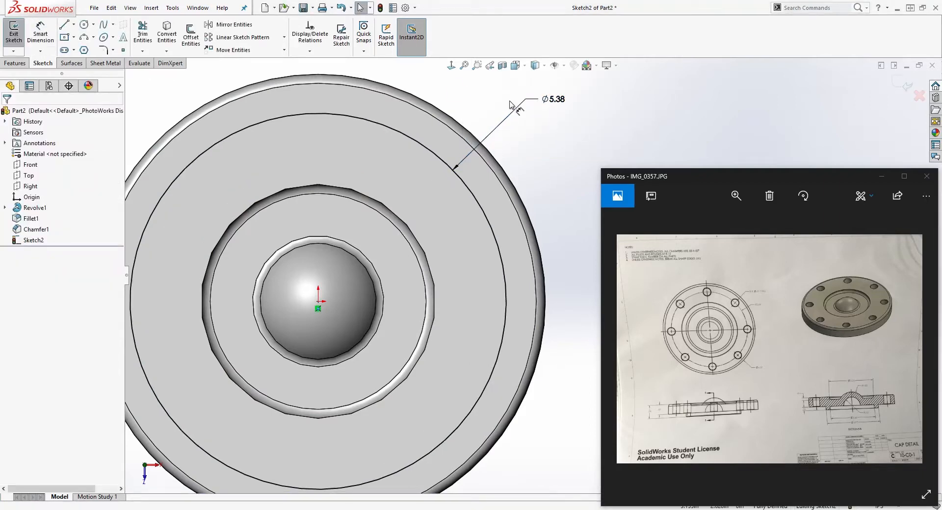
Convert the 5.38 in circle to construction geometry to serve as the bolt circle
{"action": "left_click", "coordinate": [378, 131]}
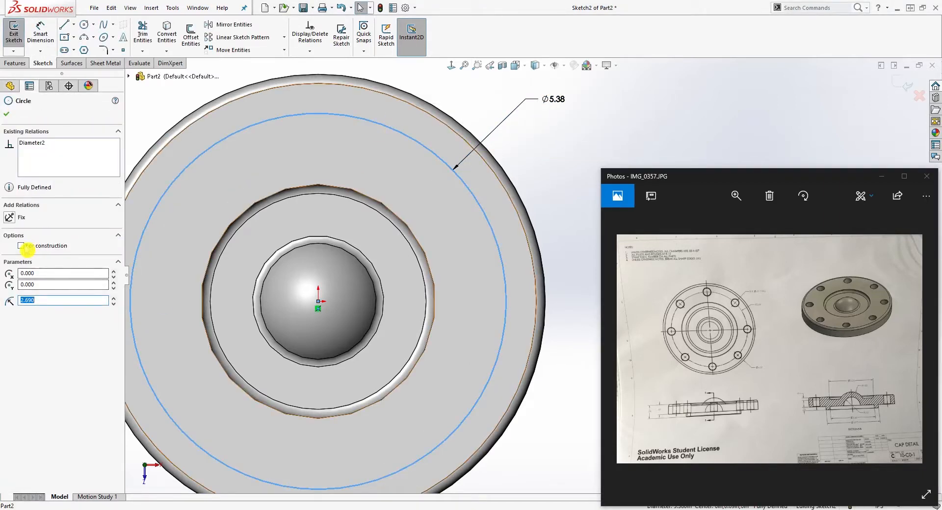
{"action": "left_click", "coordinate": [22, 246]}
{"action": "scroll", "coordinate": [352, 270], "scroll_direction": "up", "scroll_amount": 2}
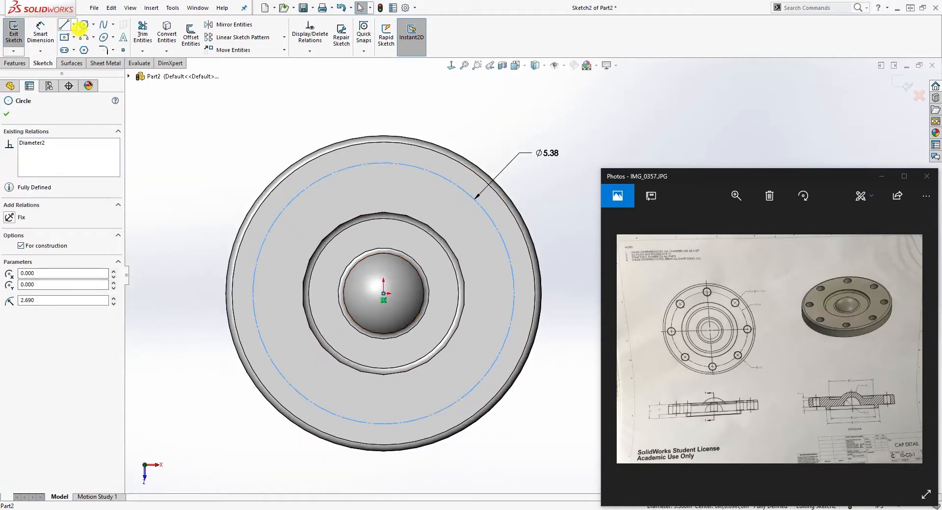
Draw a hole circle about 0.49 in in diameter on the construction circle, vertically above the origin, and check its centre's relation to the origin
{"action": "left_click", "coordinate": [82, 26]}
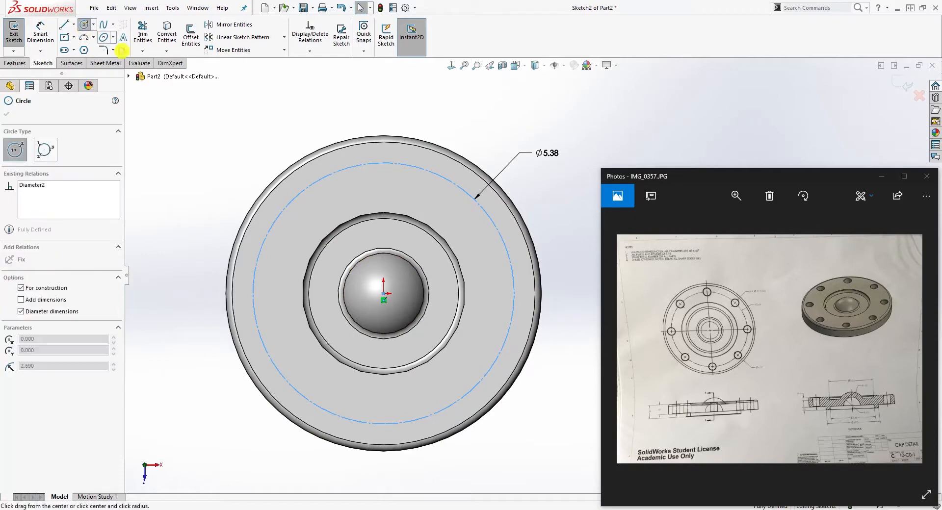
{"action": "left_click", "coordinate": [384, 163]}
{"action": "left_click", "coordinate": [397, 162]}
{"action": "key", "text": "Escape"}
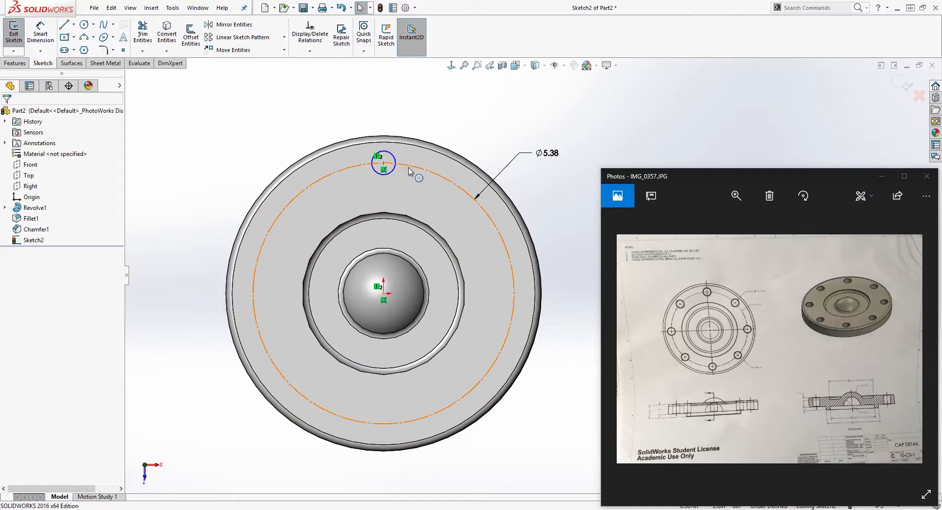
{"action": "left_click", "coordinate": [383, 163]}
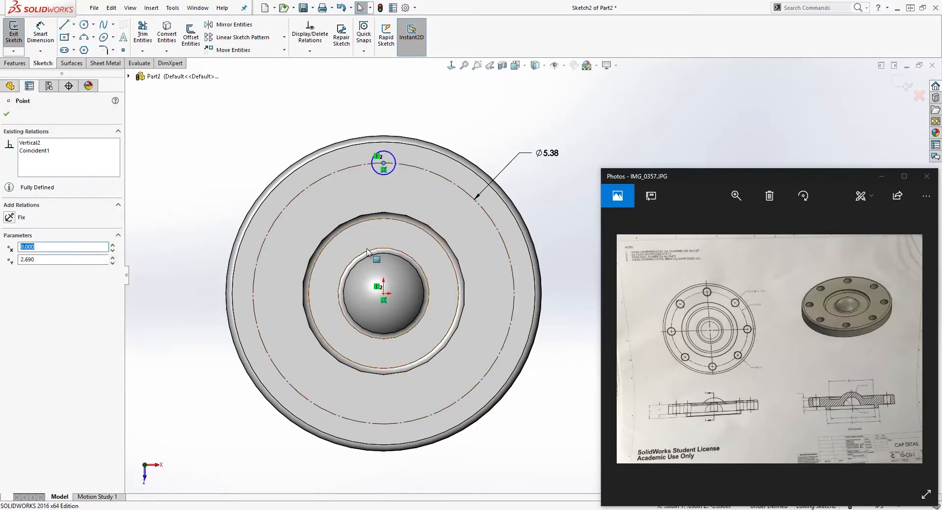
{"action": "left_click", "coordinate": [383, 293], "text": "ctrl"}
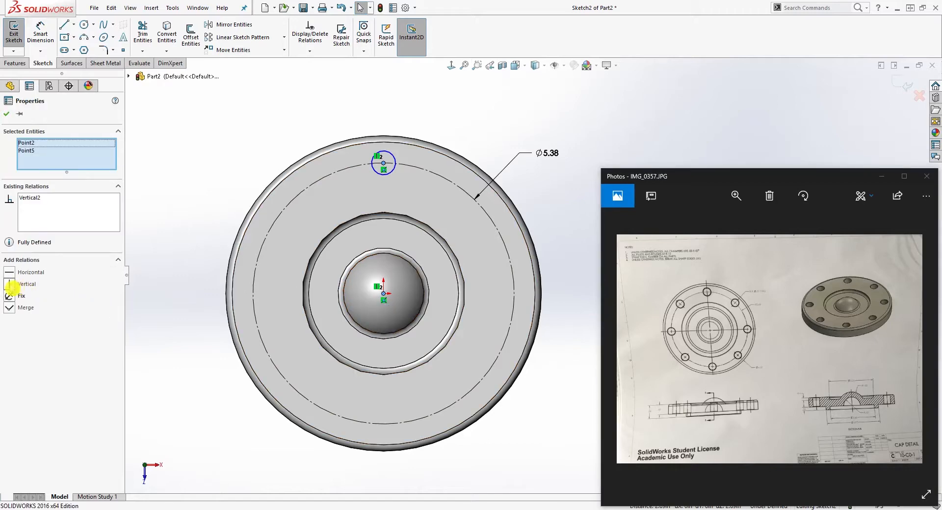
{"action": "left_click", "coordinate": [425, 140]}
Dimension the small hole circle with a diameter of 0.51 in
{"action": "right_click_drag", "start_coordinate": [468, 354], "coordinate": [472, 172]}
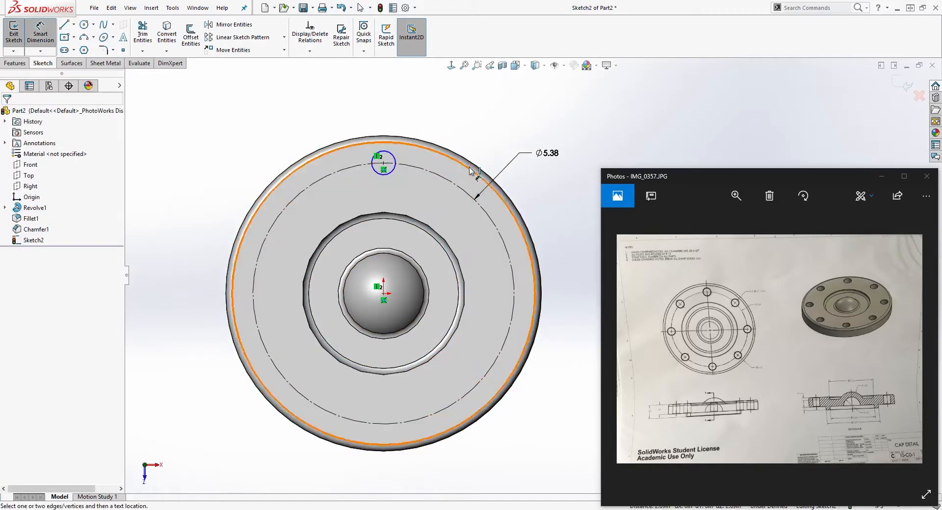
{"action": "left_click", "coordinate": [395, 158]}
{"action": "left_click", "coordinate": [440, 115]}
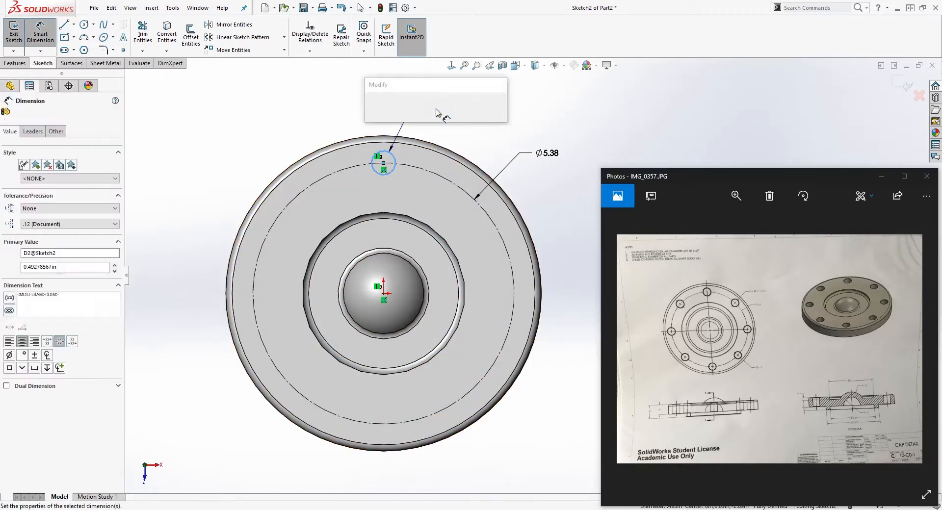
{"action": "type", "text": ".51"}
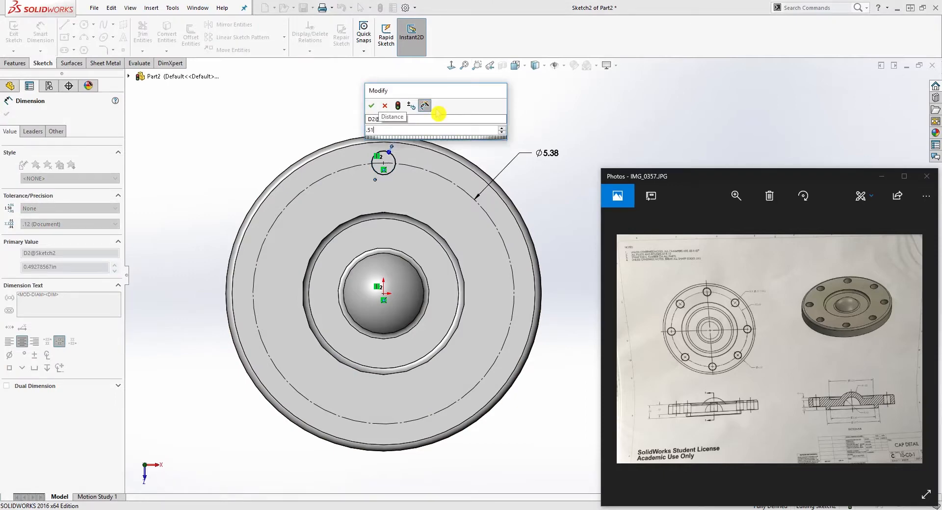
{"action": "key", "text": "Return"}
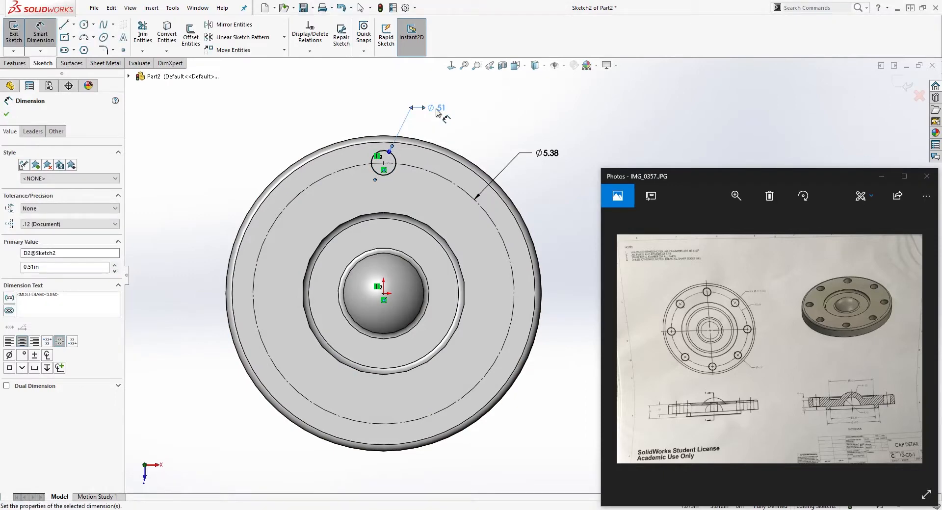
{"action": "key", "text": "Escape"}
Cut the hole circle through the flange using an extruded cut with the Up To Next end condition
{"action": "left_click", "coordinate": [16, 63]}
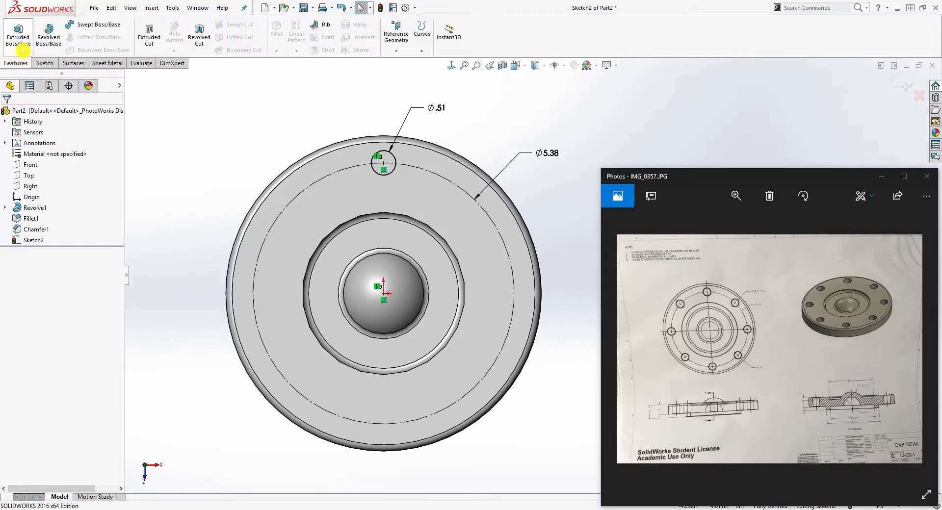
{"action": "left_click", "coordinate": [134, 37]}
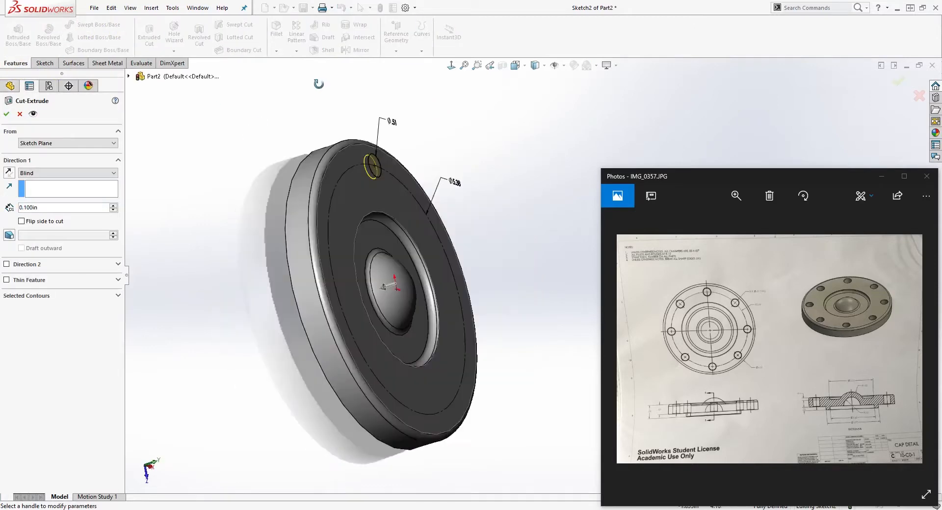
{"action": "left_click", "coordinate": [74, 177]}
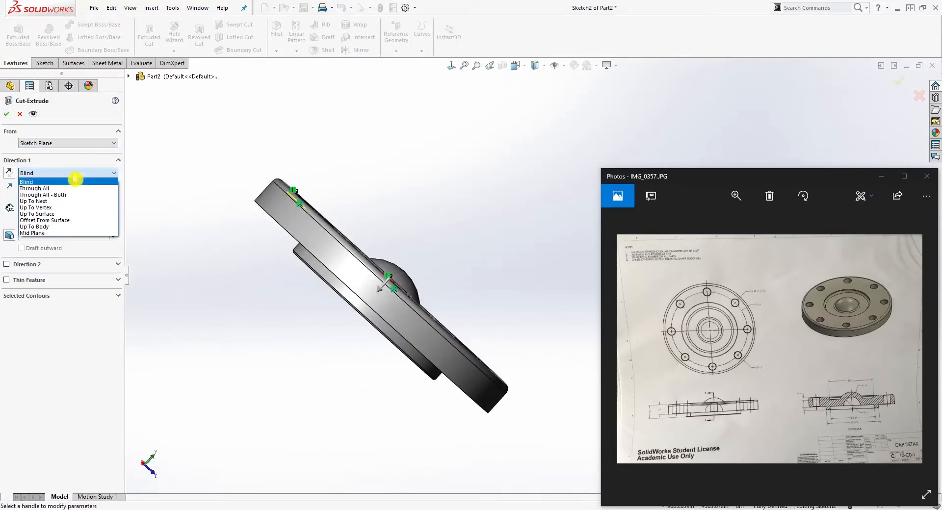
{"action": "left_click", "coordinate": [59, 203]}
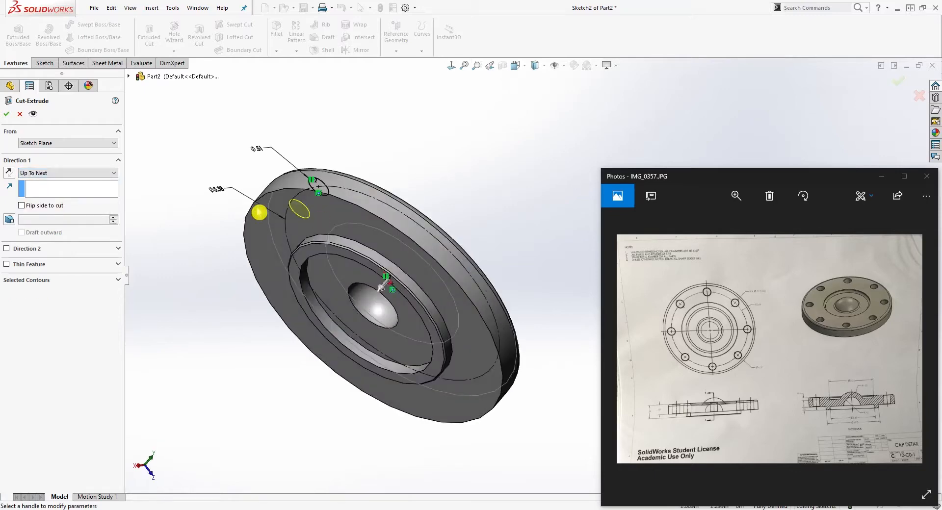
{"action": "left_click", "coordinate": [9, 115]}
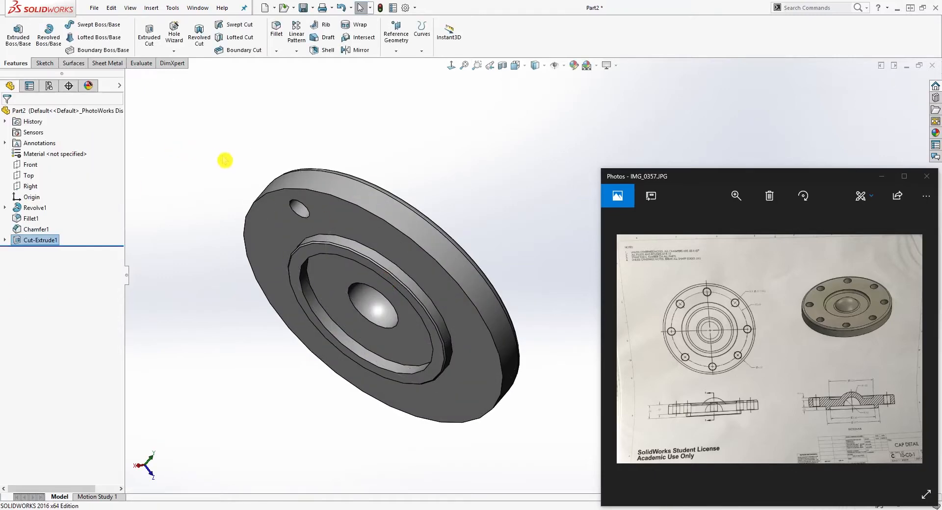
Chamfer both rims of the flange hole and the flange's outer bottom edge by 0.03 in at 45 degrees
{"action": "middle_click_drag", "start_coordinate": [223, 158], "coordinate": [270, 208]}
{"action": "scroll", "coordinate": [451, 285], "scroll_direction": "down", "scroll_amount": 2}
{"action": "scroll", "coordinate": [535, 310], "scroll_direction": "up", "scroll_amount": 3}
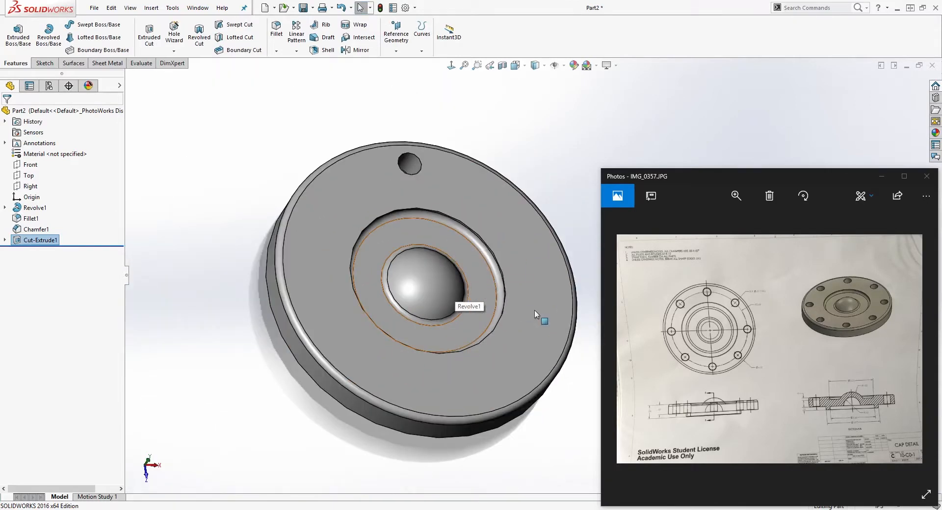
{"action": "middle_click_drag", "start_coordinate": [534, 310], "coordinate": [522, 284]}
{"action": "scroll", "coordinate": [555, 208], "scroll_direction": "down", "scroll_amount": 2}
{"action": "left_click", "coordinate": [327, 144]}
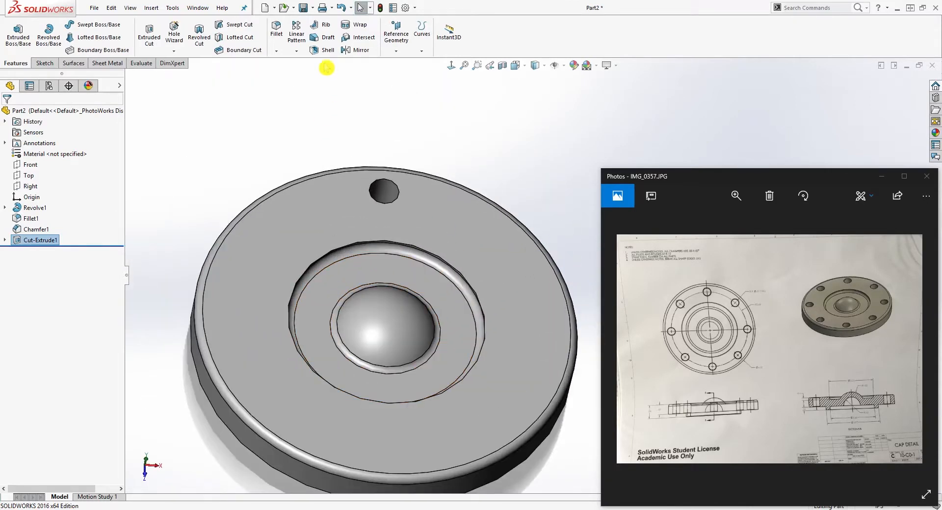
{"action": "left_click", "coordinate": [283, 58]}
{"action": "left_click", "coordinate": [289, 76]}
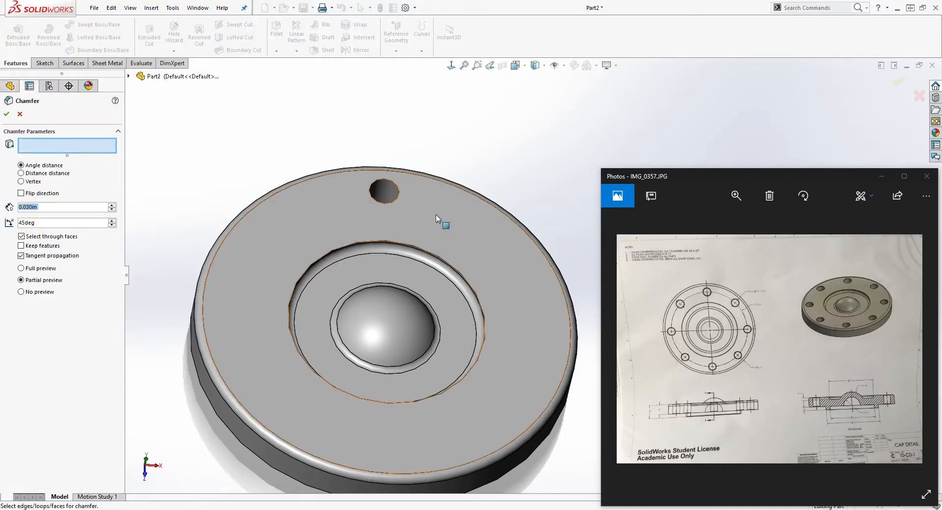
{"action": "left_click", "coordinate": [388, 183]}
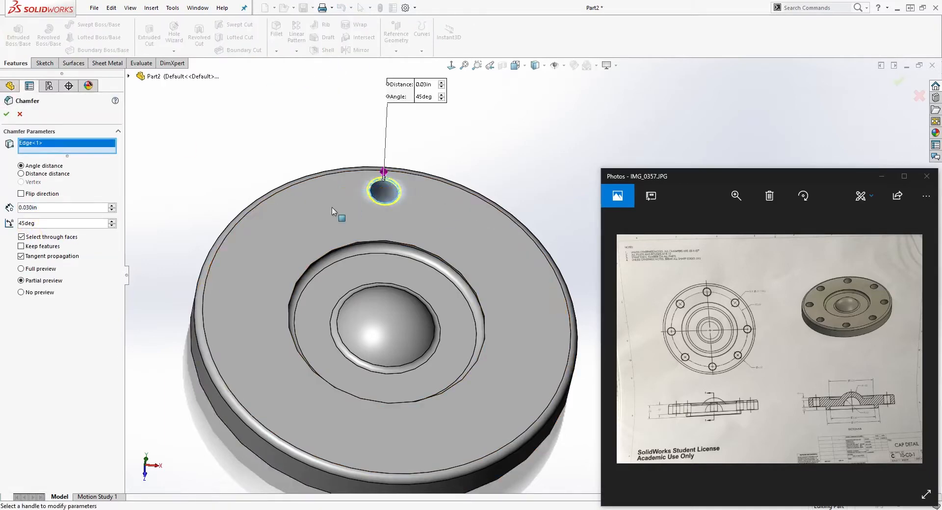
{"action": "middle_click_drag", "start_coordinate": [339, 214], "coordinate": [246, 240]}
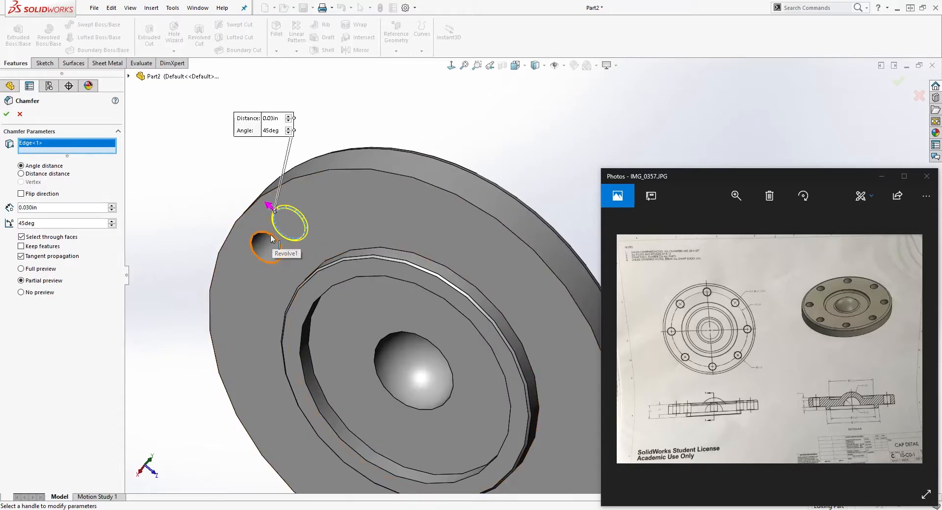
{"action": "left_click", "coordinate": [270, 234]}
{"action": "left_click", "coordinate": [369, 170]}
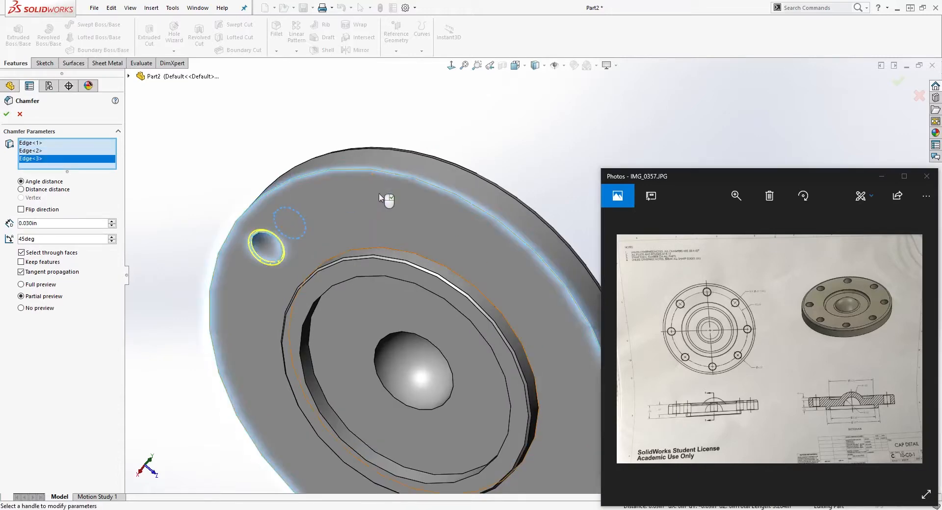
{"action": "scroll", "coordinate": [392, 216], "scroll_direction": "up", "scroll_amount": 4}
{"action": "scroll", "coordinate": [434, 258], "scroll_direction": "down", "scroll_amount": 1}
{"action": "middle_click_drag", "start_coordinate": [434, 257], "coordinate": [341, 298]}
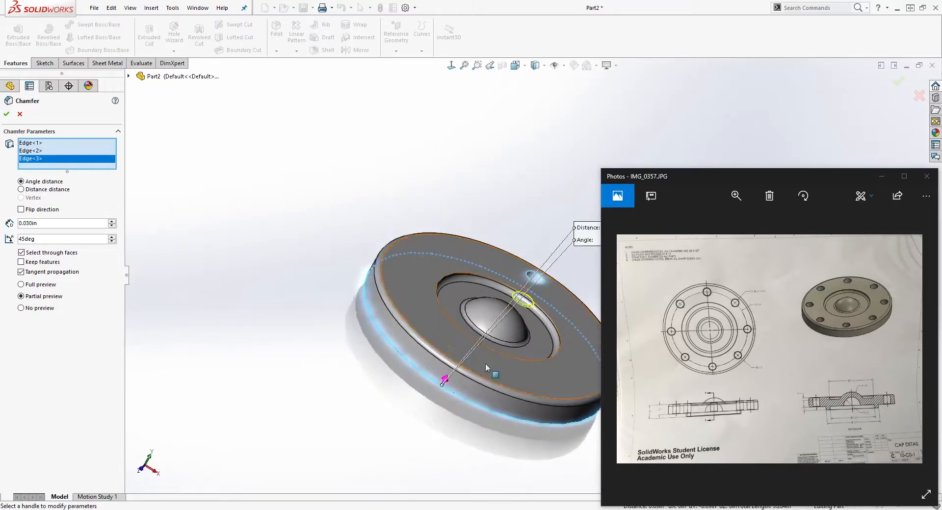
{"action": "scroll", "coordinate": [487, 363], "scroll_direction": "up", "scroll_amount": 3}
{"action": "scroll", "coordinate": [584, 327], "scroll_direction": "down", "scroll_amount": 4}
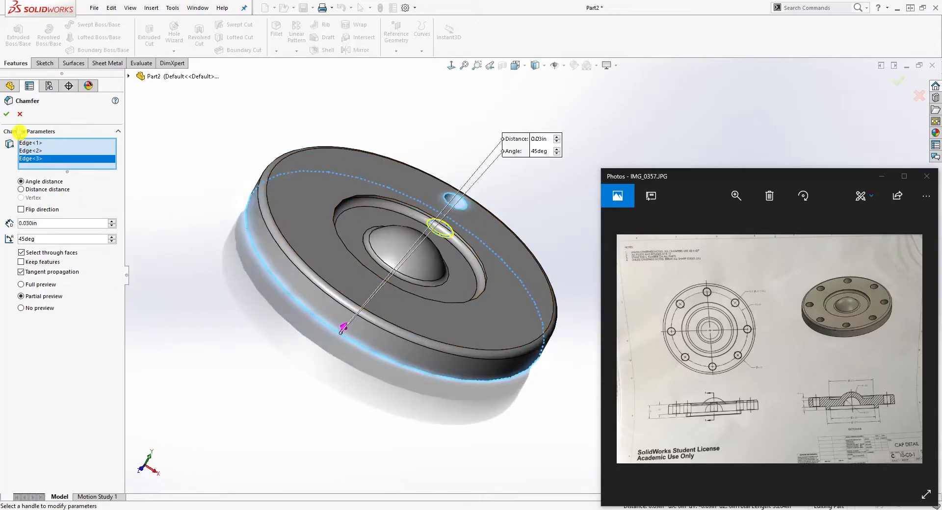
{"action": "left_click", "coordinate": [8, 116]}
Edit the hole chamfer to remove the flange's outer bottom edge, keeping only the two hole rims selected
{"action": "middle_click_drag", "start_coordinate": [423, 160], "coordinate": [369, 207]}
{"action": "right_click", "coordinate": [45, 255]}
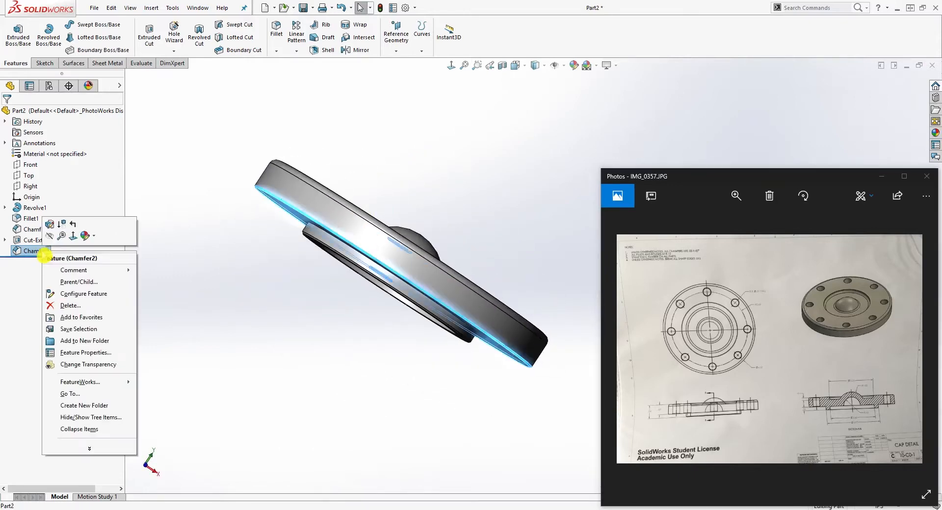
{"action": "left_click", "coordinate": [50, 224]}
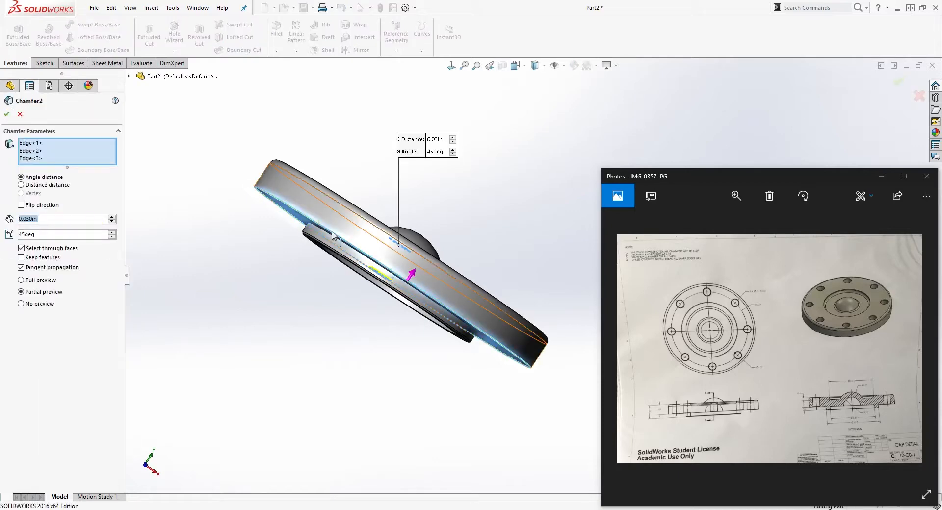
{"action": "left_click", "coordinate": [290, 183]}
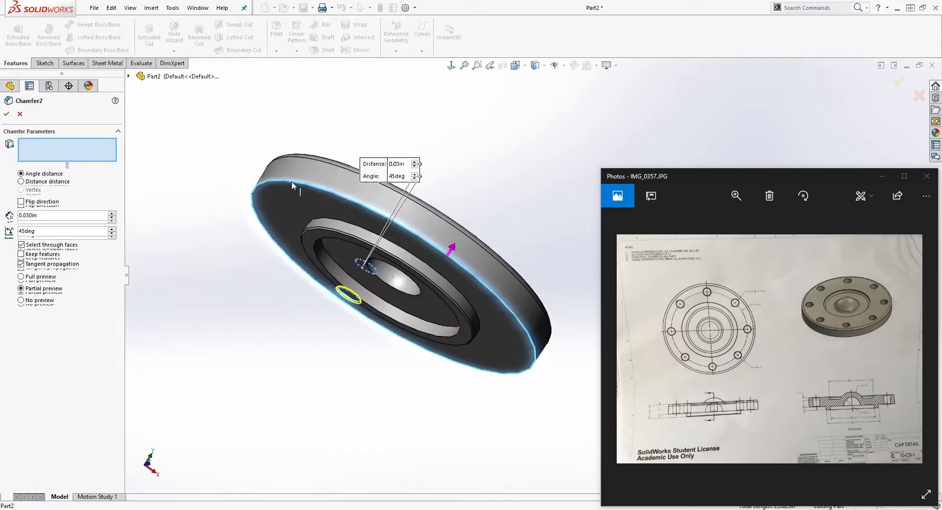
{"action": "middle_click_drag", "start_coordinate": [287, 195], "coordinate": [249, 294]}
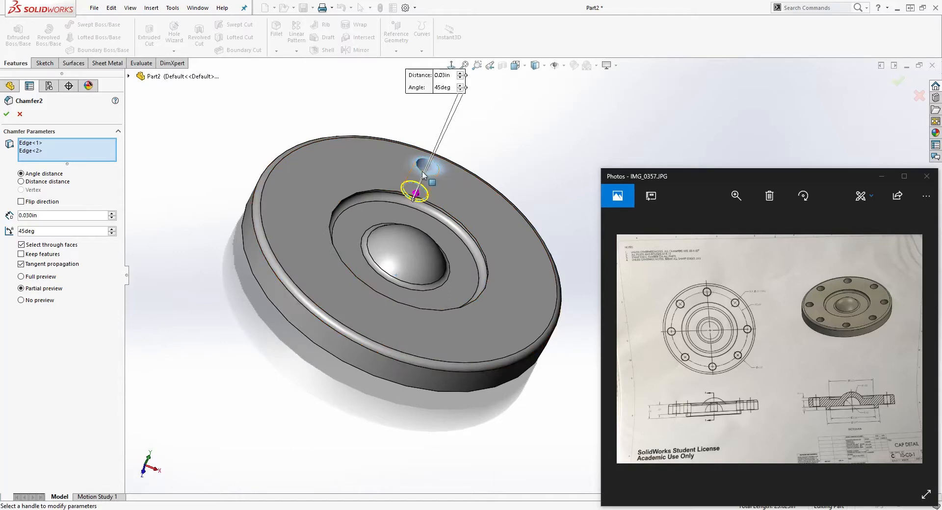
{"action": "middle_click_drag", "start_coordinate": [444, 183], "coordinate": [333, 228]}
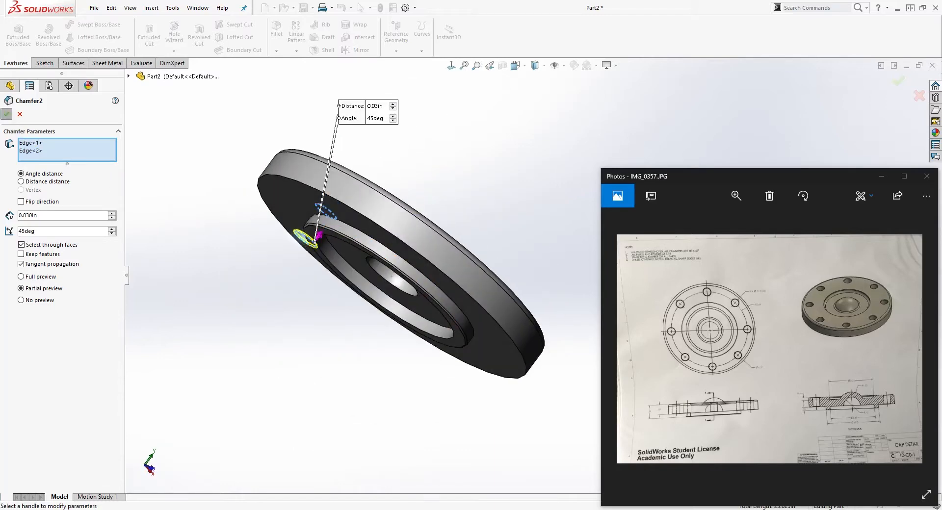
{"action": "left_click", "coordinate": [6, 114]}
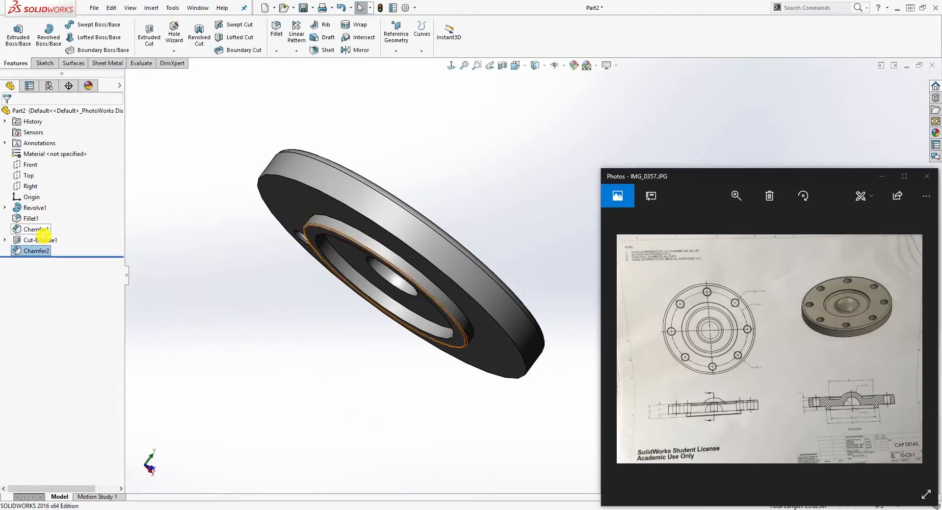
Add the flange's outer bottom edge to the first 0.03 in chamfer, the one on the raised ring underneath
{"action": "right_click", "coordinate": [43, 232]}
{"action": "left_click", "coordinate": [53, 206]}
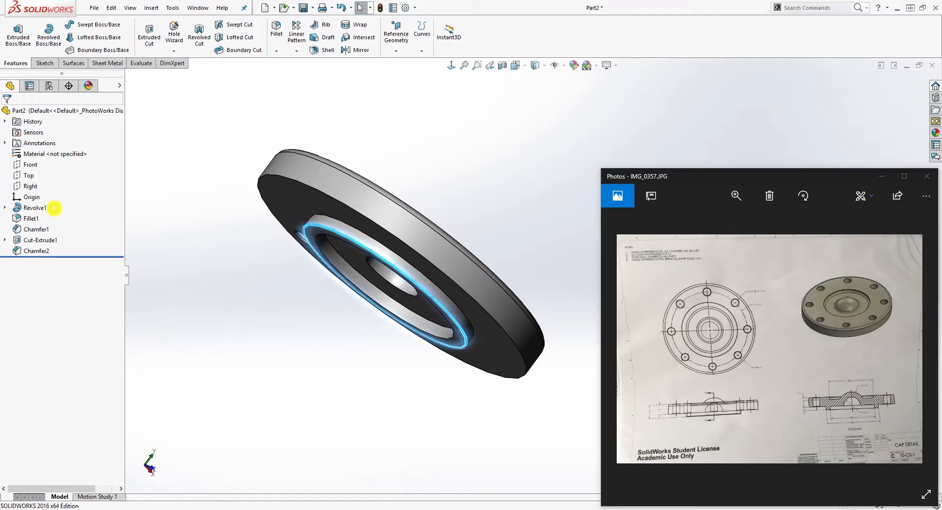
{"action": "left_click", "coordinate": [273, 175]}
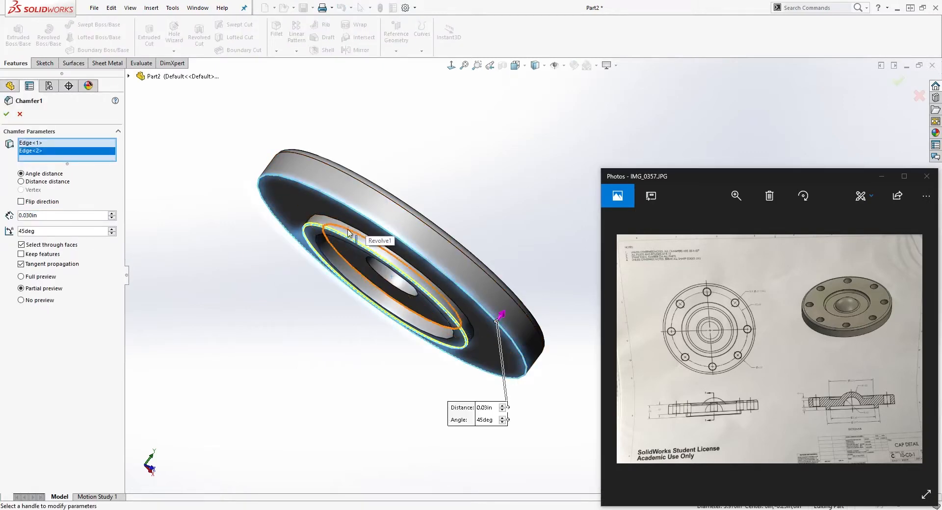
{"action": "left_click", "coordinate": [31, 147]}
{"action": "left_click", "coordinate": [8, 115]}
{"action": "middle_click_drag", "start_coordinate": [182, 200], "coordinate": [444, 157]}
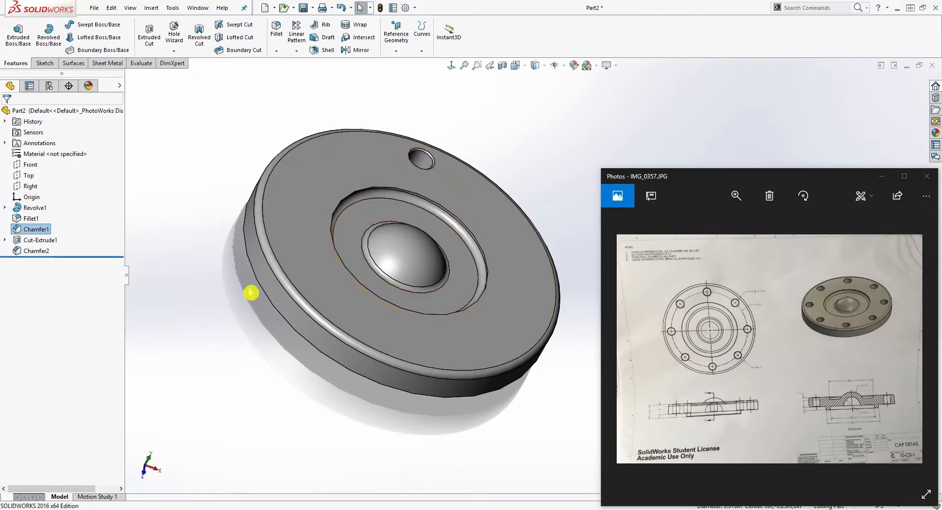
{"action": "middle_click_drag", "start_coordinate": [253, 295], "coordinate": [288, 211]}
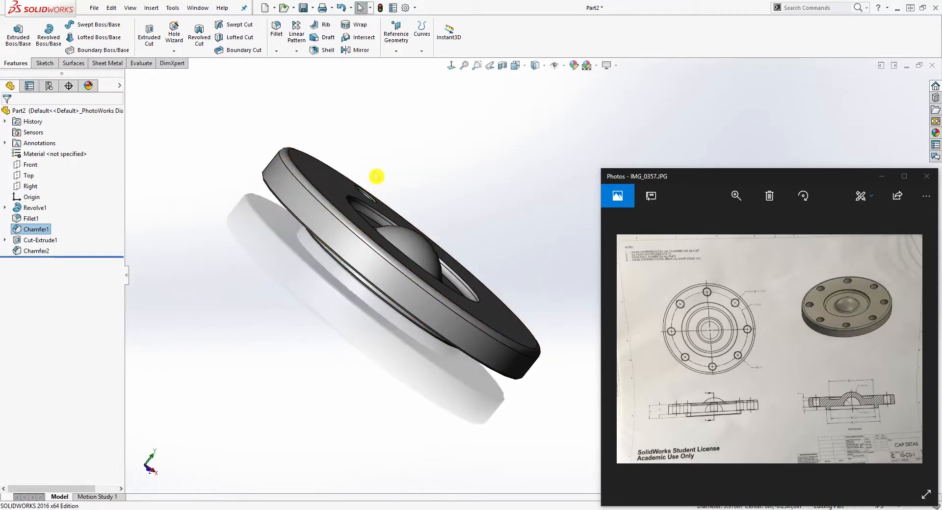
{"action": "middle_click_drag", "start_coordinate": [378, 176], "coordinate": [330, 192]}
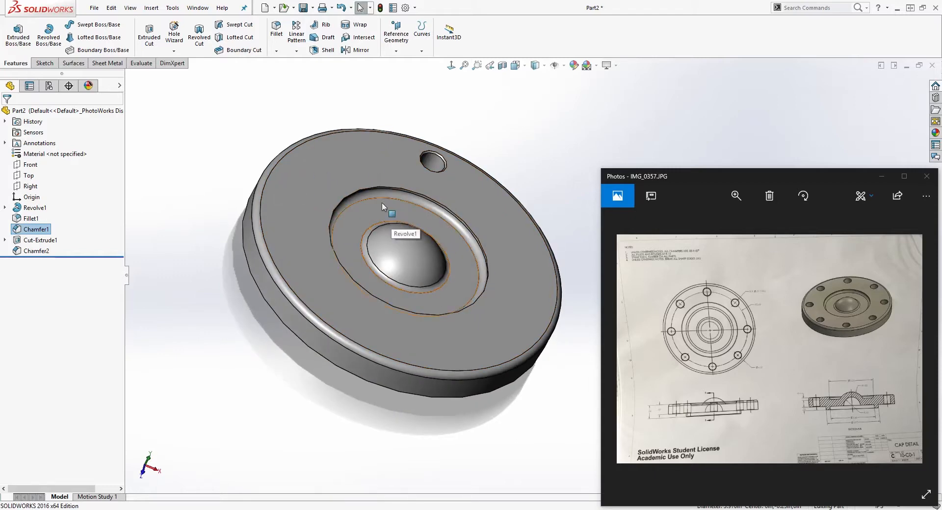
Start a circular pattern about the flange's outer top edge with 8 equally spaced instances over 360 degrees
{"action": "left_click", "coordinate": [231, 77]}
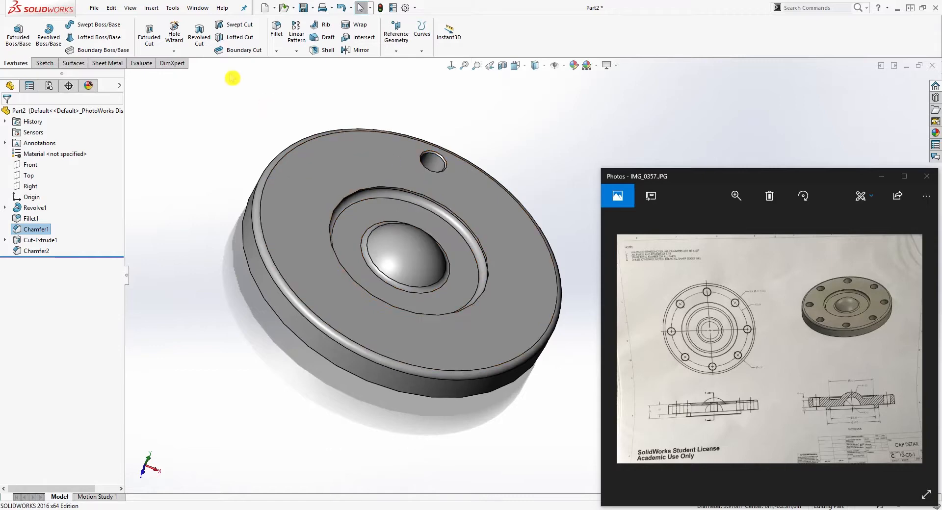
{"action": "left_click", "coordinate": [289, 55]}
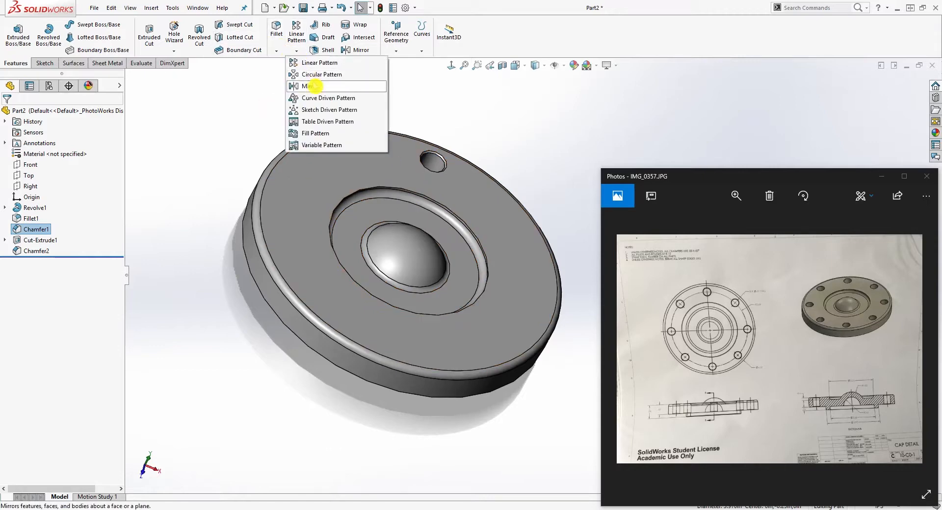
{"action": "left_click", "coordinate": [319, 77]}
{"action": "middle_click_drag", "start_coordinate": [407, 256], "coordinate": [359, 299]}
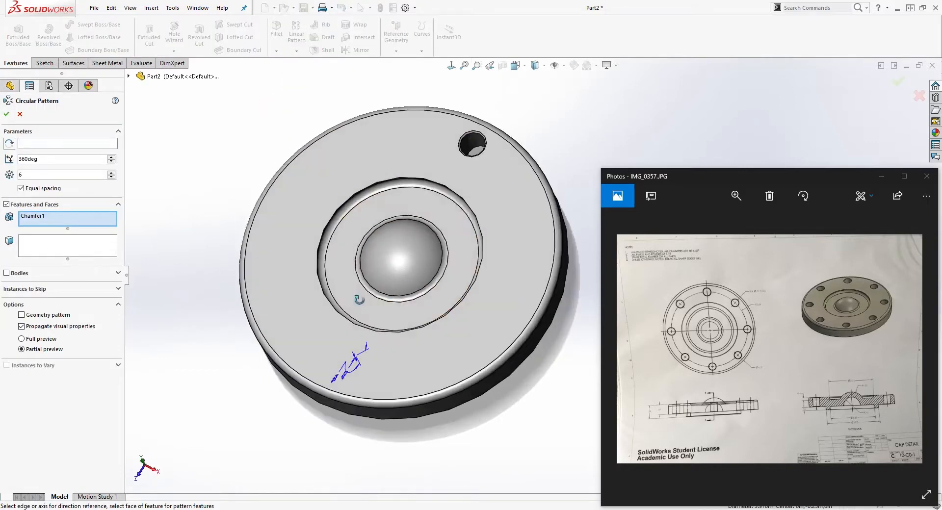
{"action": "left_click", "coordinate": [107, 218]}
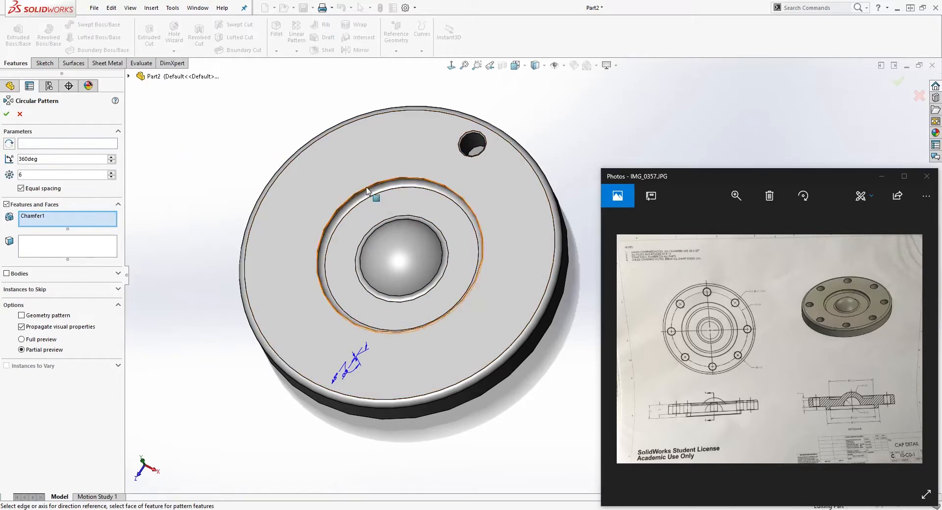
{"action": "left_click", "coordinate": [57, 146]}
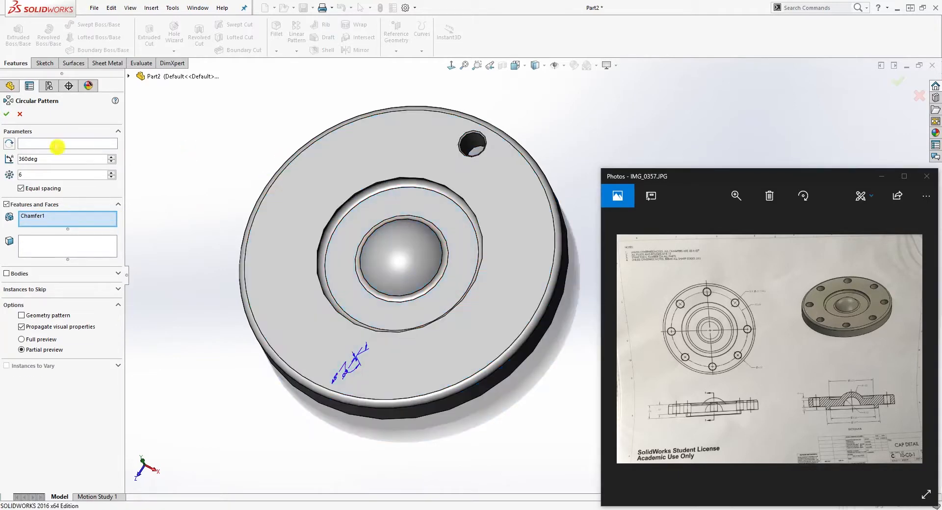
{"action": "left_click", "coordinate": [351, 202]}
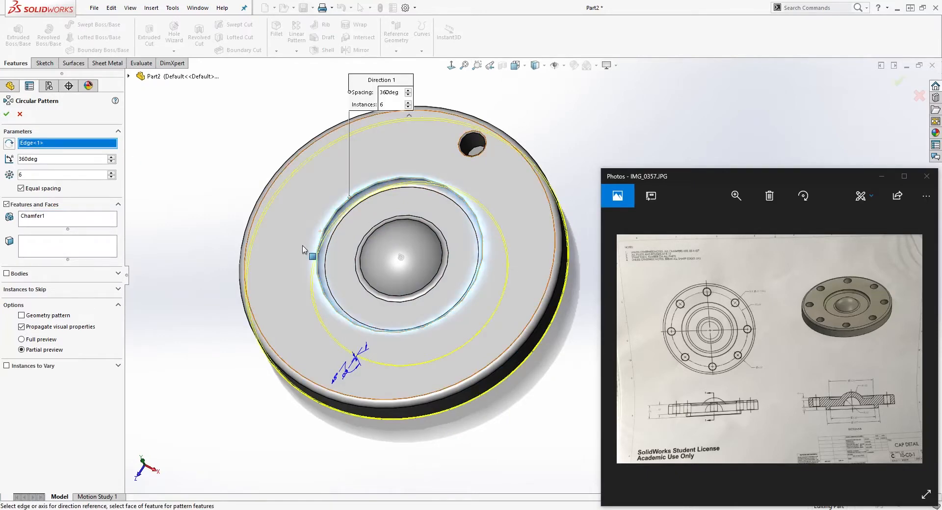
{"action": "middle_click_drag", "start_coordinate": [305, 253], "coordinate": [405, 254]}
{"action": "middle_click_drag", "start_coordinate": [348, 173], "coordinate": [342, 165]}
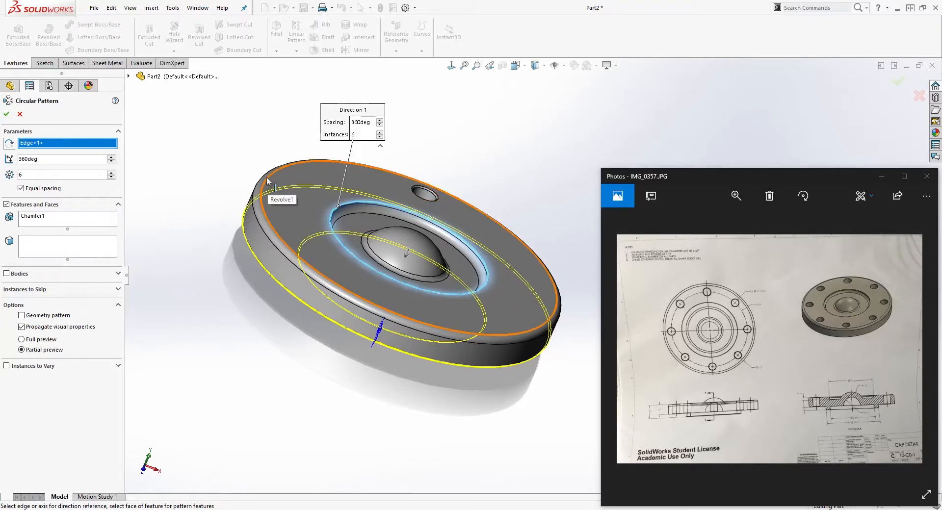
{"action": "left_click", "coordinate": [268, 181]}
{"action": "middle_click_drag", "start_coordinate": [252, 190], "coordinate": [295, 201]}
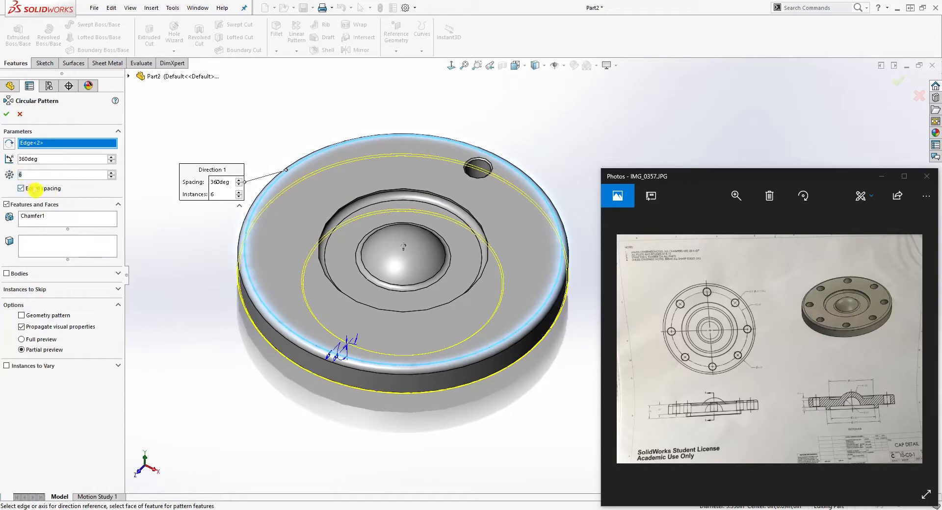
{"action": "type", "text": "8"}
Try to pick the flange hole's inner face for the circular pattern
{"action": "middle_click_drag", "start_coordinate": [211, 267], "coordinate": [171, 251]}
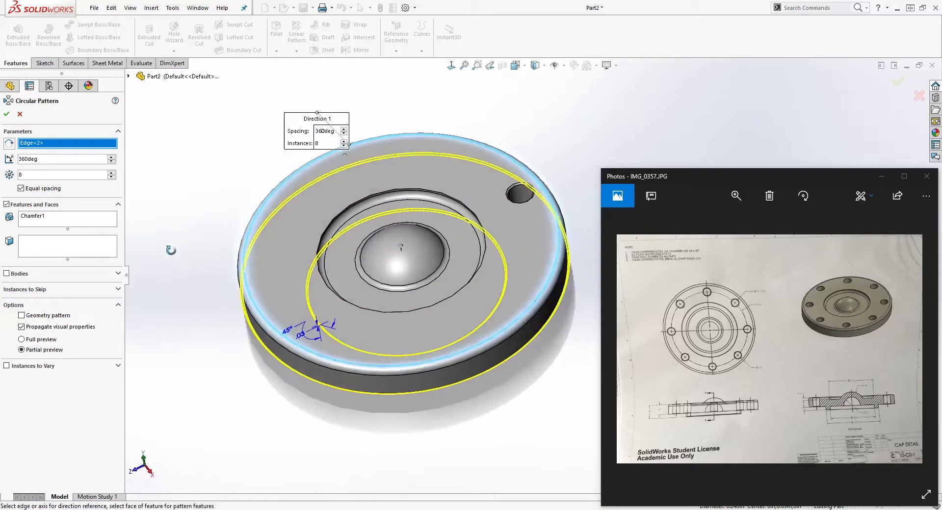
{"action": "scroll", "coordinate": [545, 188], "scroll_direction": "down", "scroll_amount": 2}
{"action": "left_click", "coordinate": [509, 216]}
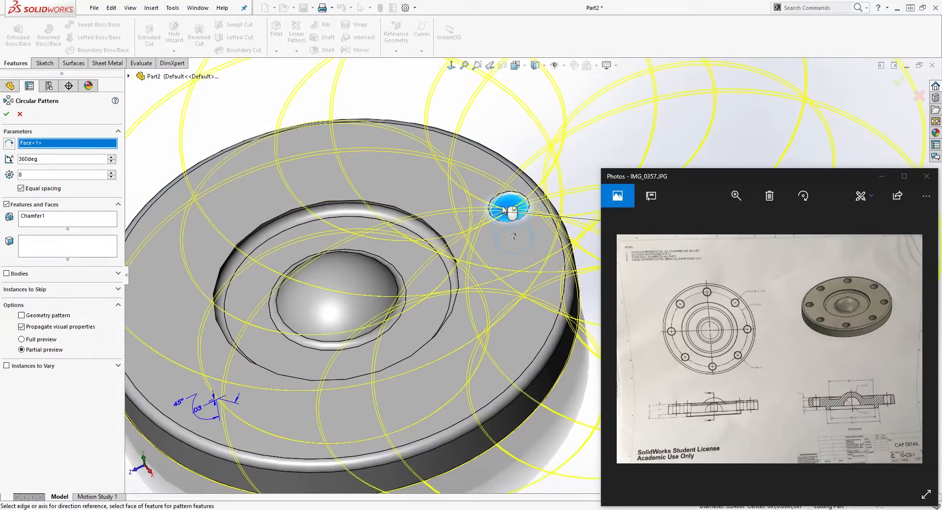
{"action": "middle_click_drag", "start_coordinate": [509, 214], "coordinate": [507, 200]}
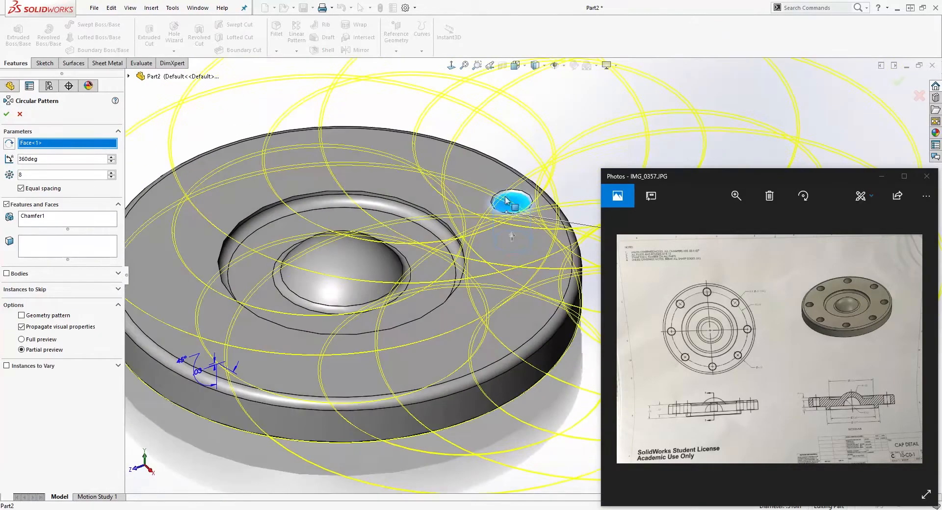
{"action": "left_click", "coordinate": [512, 205]}
{"action": "scroll", "coordinate": [512, 205], "scroll_direction": "up", "scroll_amount": 3}
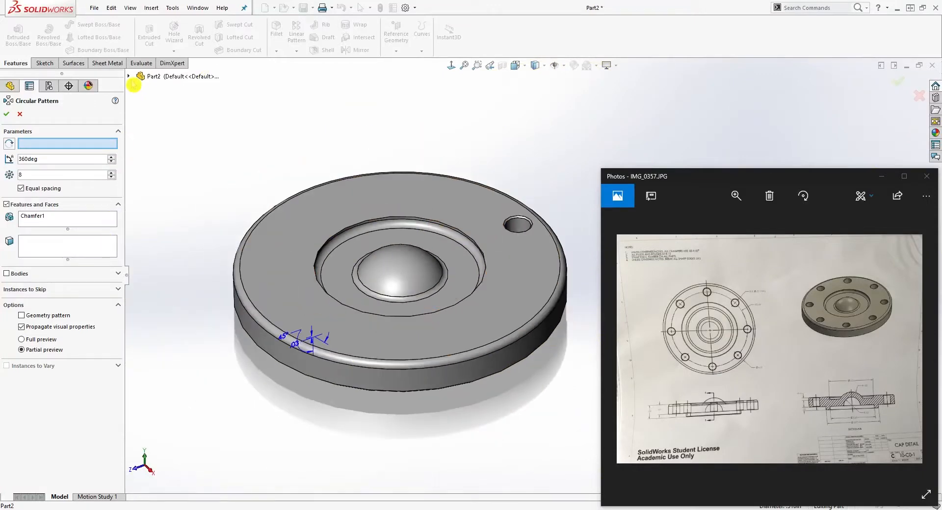
Replace Chamfer1 with the hole cut and its rim chamfer, Cut-Extrude1 and Chamfer2, as the features to pattern
{"action": "left_click", "coordinate": [130, 77]}
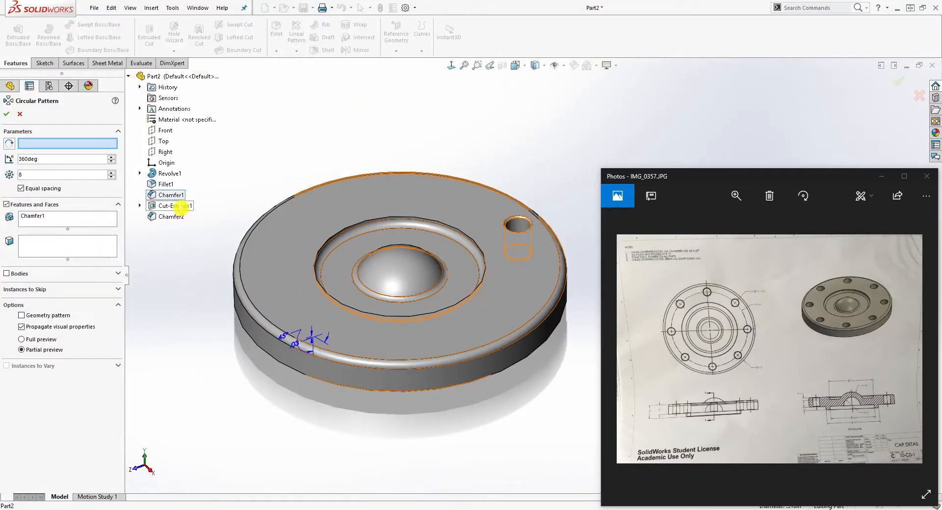
{"action": "right_click", "coordinate": [171, 200]}
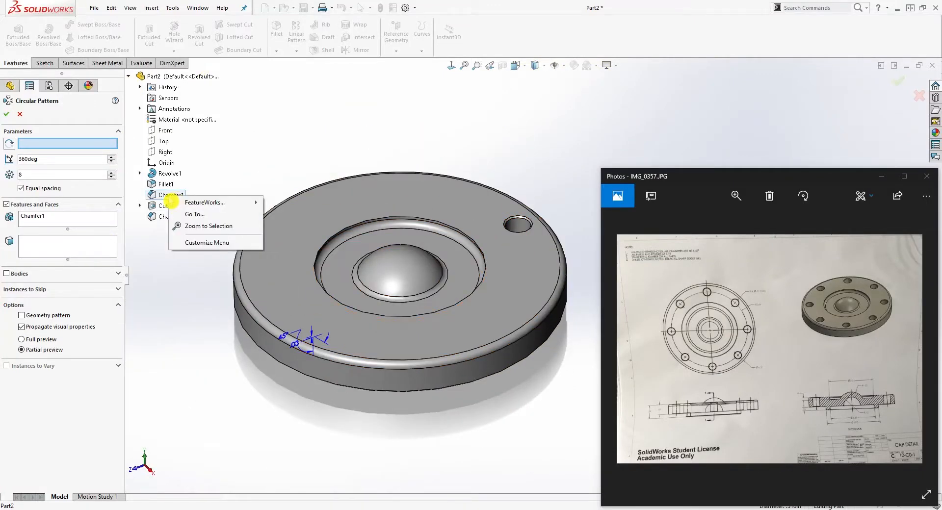
{"action": "left_click", "coordinate": [162, 200]}
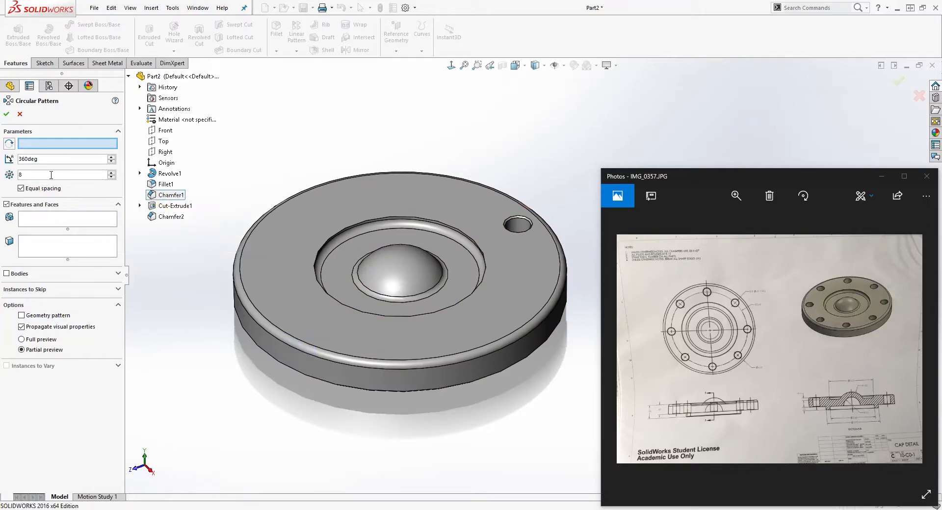
{"action": "left_click", "coordinate": [166, 211]}
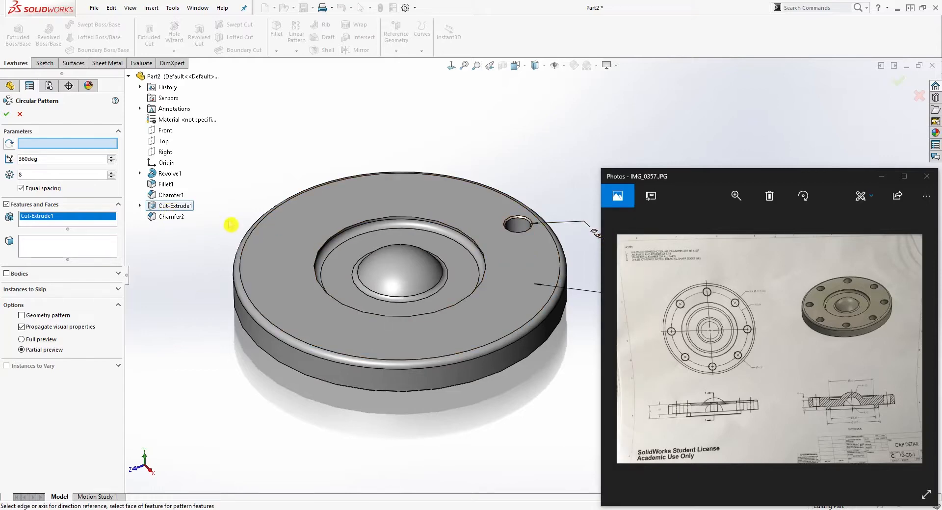
{"action": "left_click", "coordinate": [173, 217]}
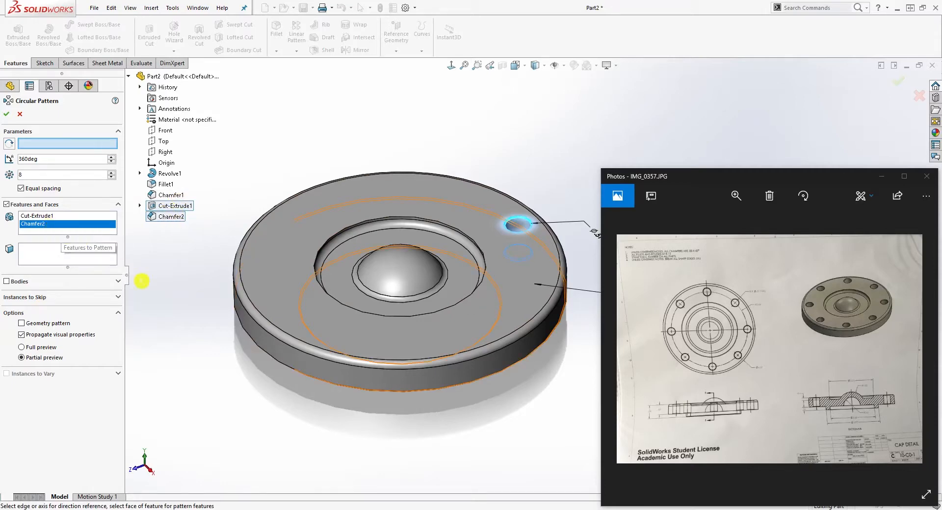
Use the flange's outer top edge as the pattern axis and create the circular pattern of 8 chamfered holes
{"action": "middle_click_drag", "start_coordinate": [141, 279], "coordinate": [261, 338]}
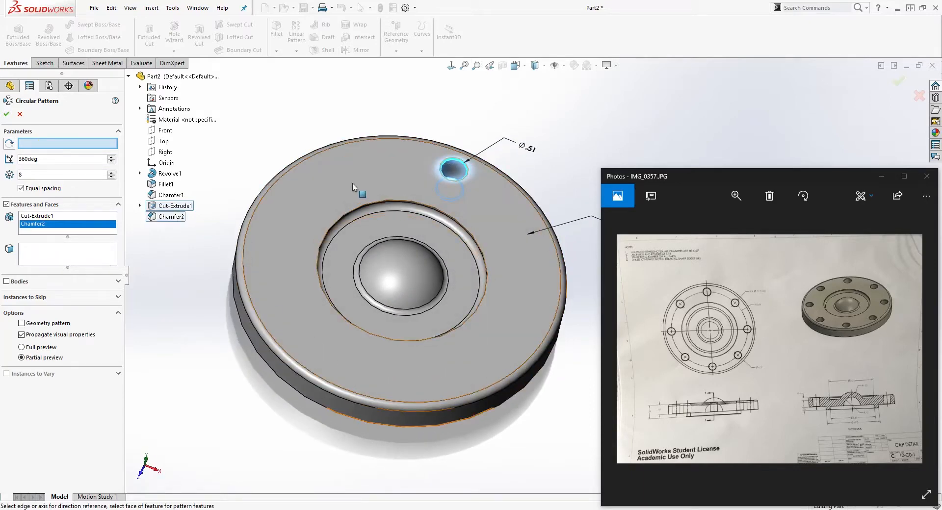
{"action": "left_click", "coordinate": [328, 150]}
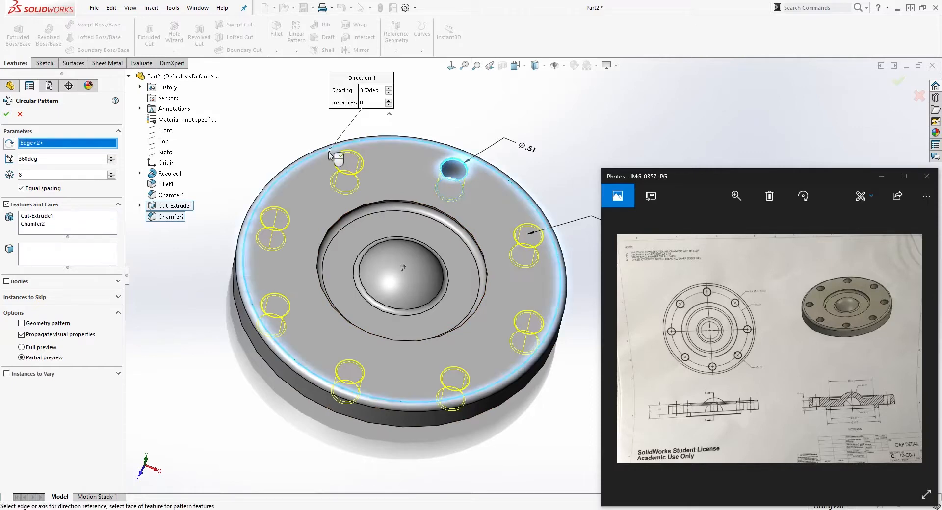
{"action": "middle_click_drag", "start_coordinate": [369, 241], "coordinate": [368, 269]}
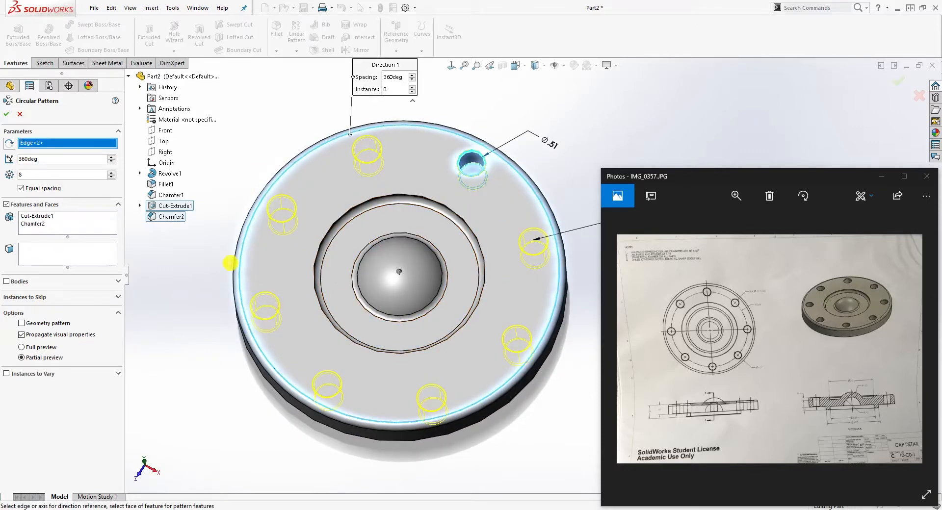
{"action": "left_click", "coordinate": [8, 116]}
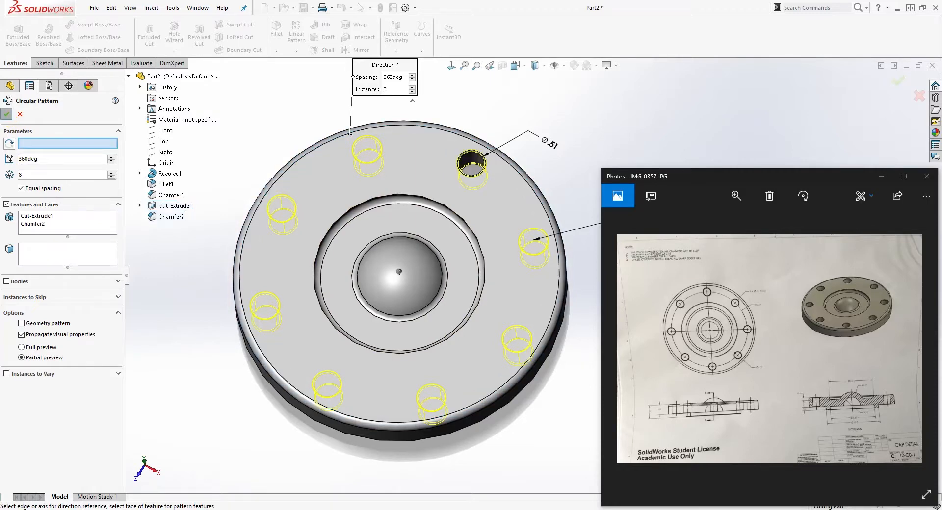
{"action": "middle_click_drag", "start_coordinate": [307, 280], "coordinate": [555, 396]}
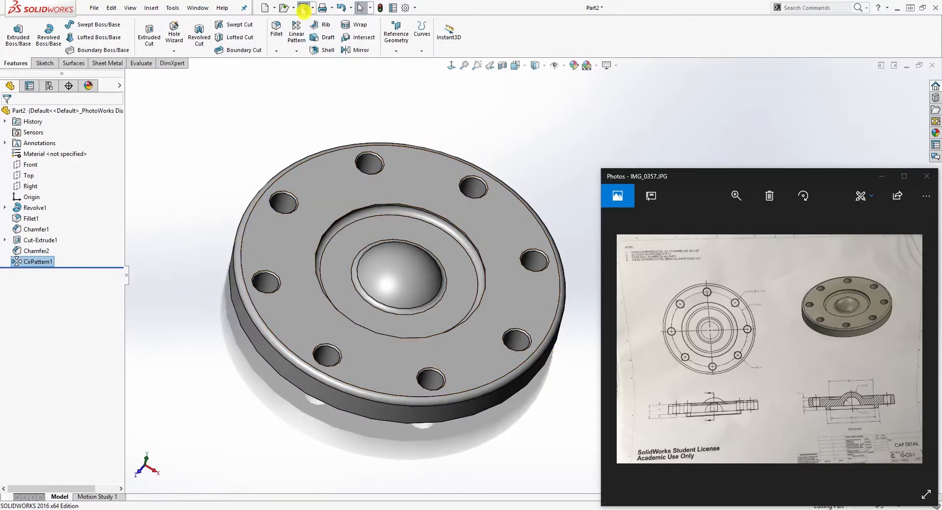
Save the part as "cap" in the Mechanical Part folder
{"action": "left_click", "coordinate": [304, 8]}
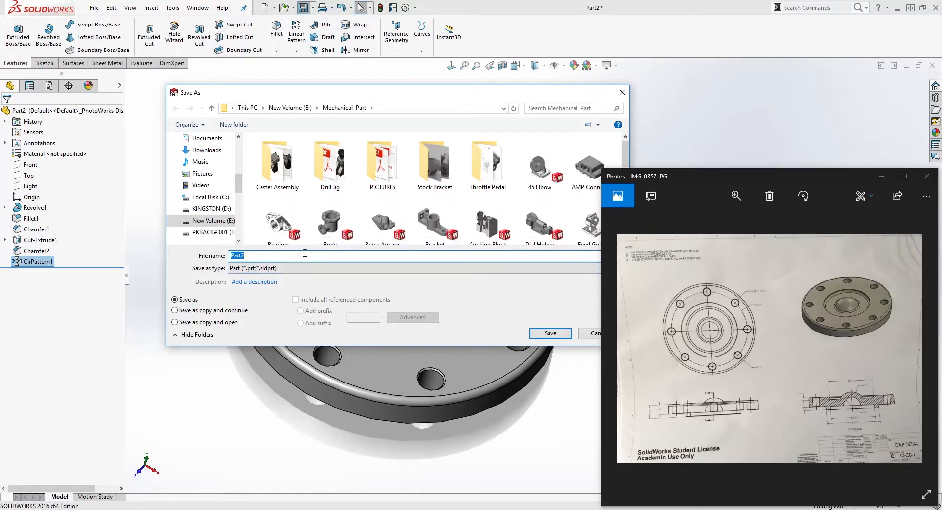
{"action": "type", "text": "cap"}
{"action": "left_click", "coordinate": [551, 336]}
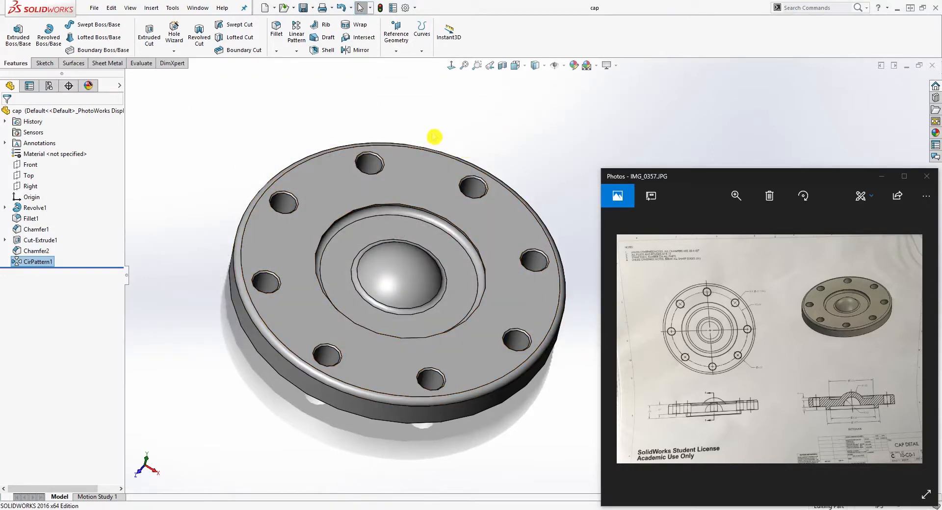
Open the recent part Body.SLDPRT, view its flanges from above, and return to the cap part
{"action": "key", "text": "r"}
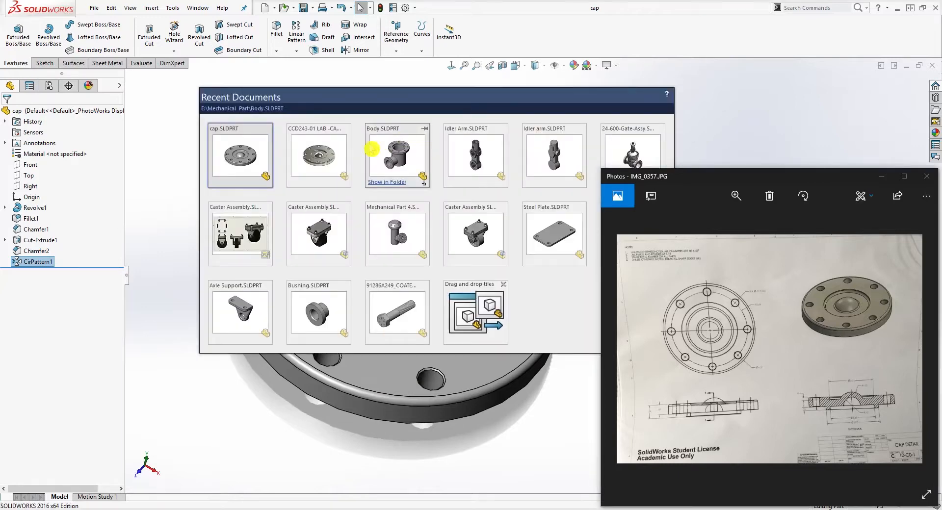
{"action": "left_click", "coordinate": [388, 150]}
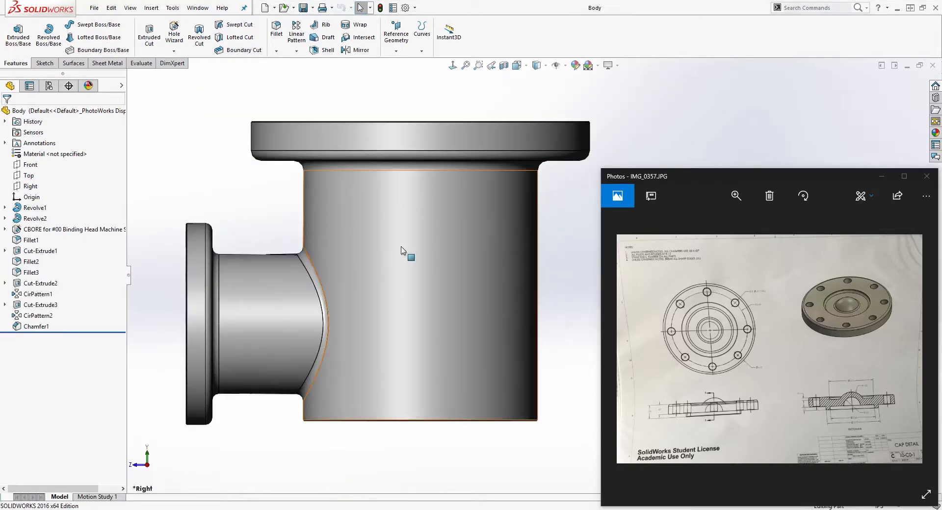
{"action": "middle_click_drag", "start_coordinate": [401, 250], "coordinate": [163, 353]}
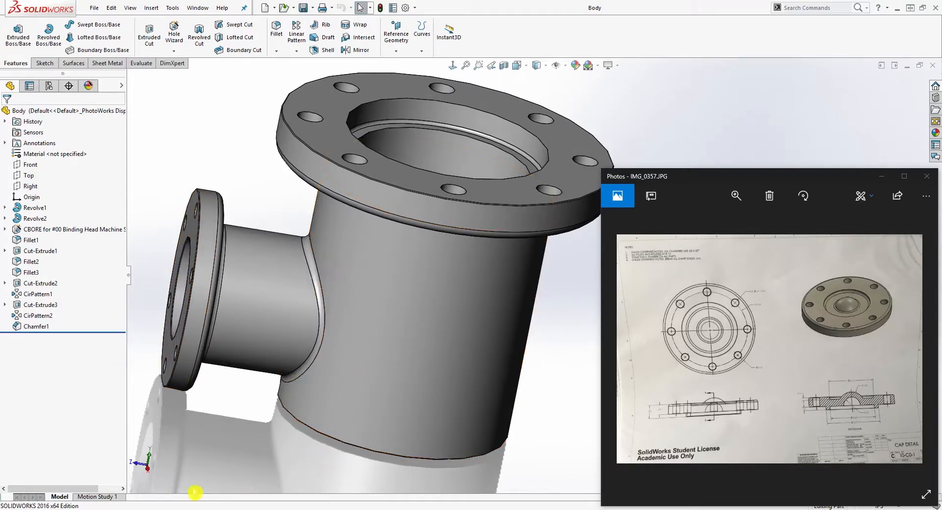
{"action": "mouse_move", "coordinate": [206, 509]}
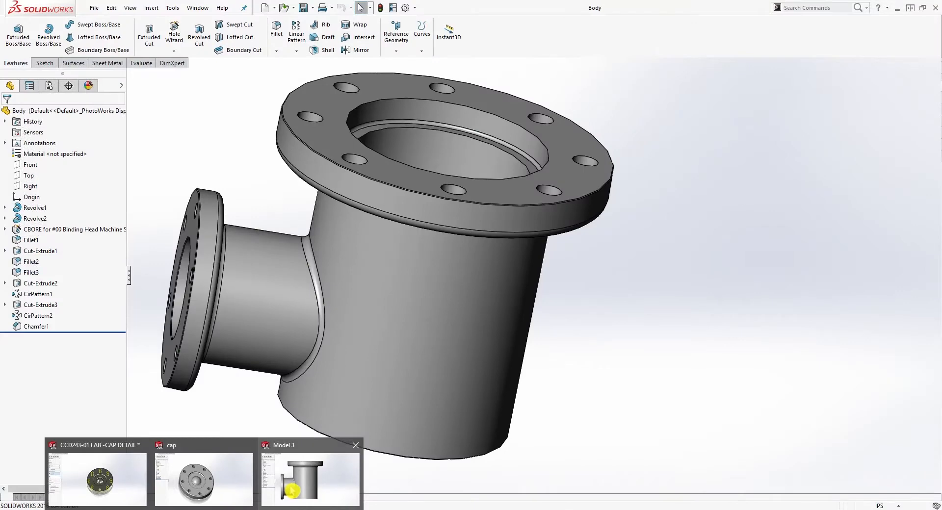
{"action": "left_click", "coordinate": [237, 470]}
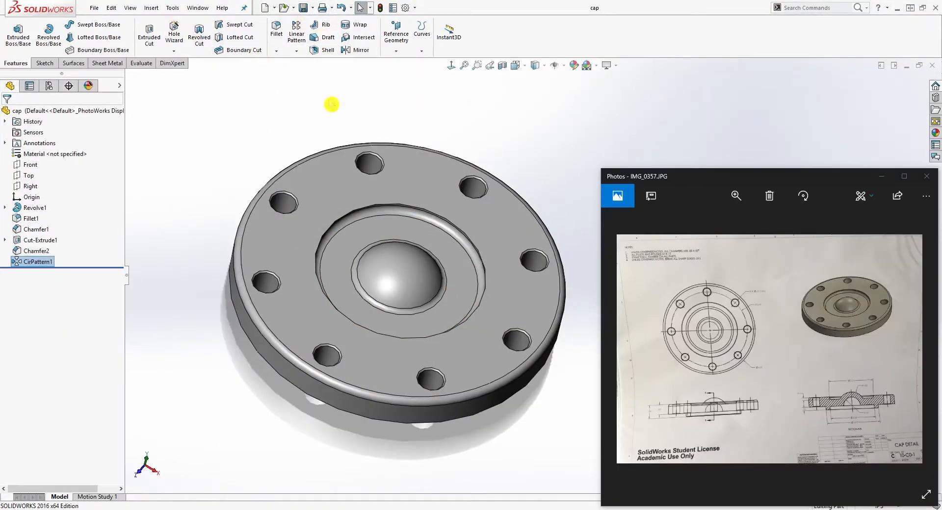
Create a new assembly from the Assem Inch template, fix the Body part at its origin, and minimize the reference drawing
{"action": "left_click", "coordinate": [266, 9]}
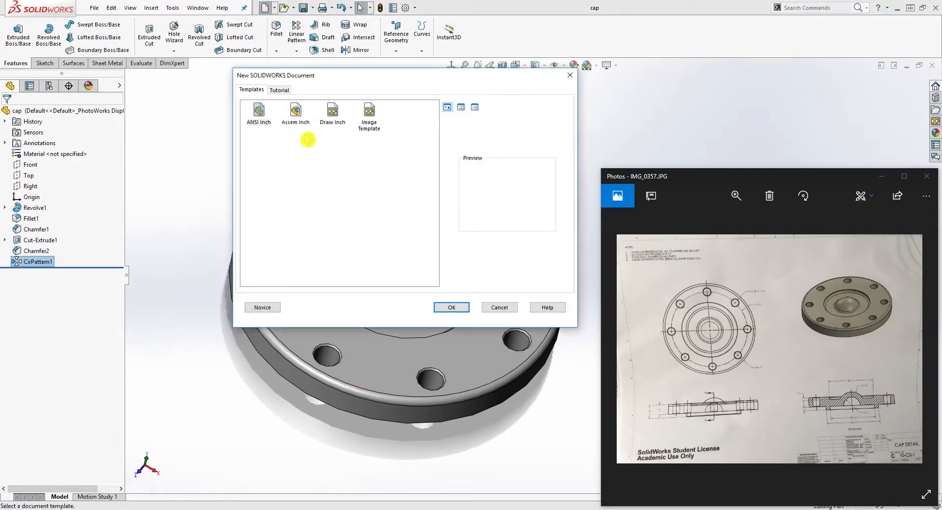
{"action": "left_click", "coordinate": [296, 118]}
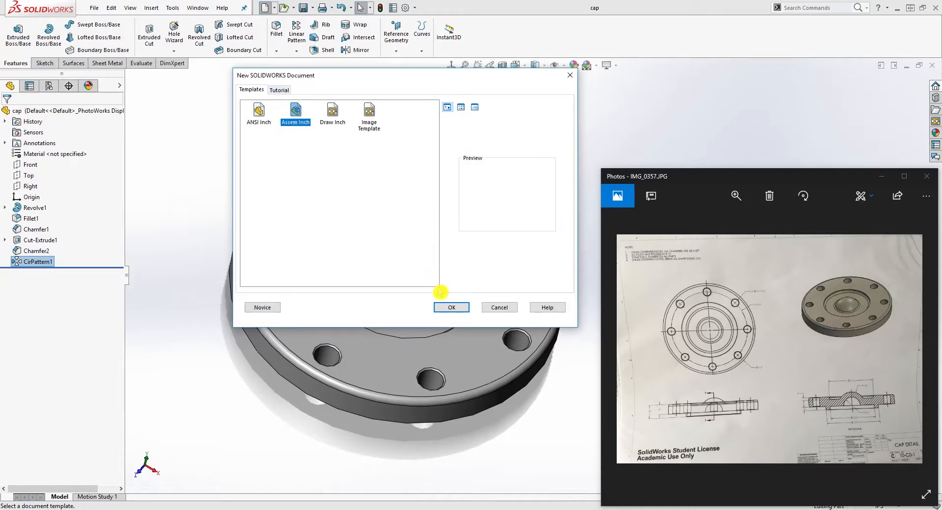
{"action": "left_click", "coordinate": [446, 308]}
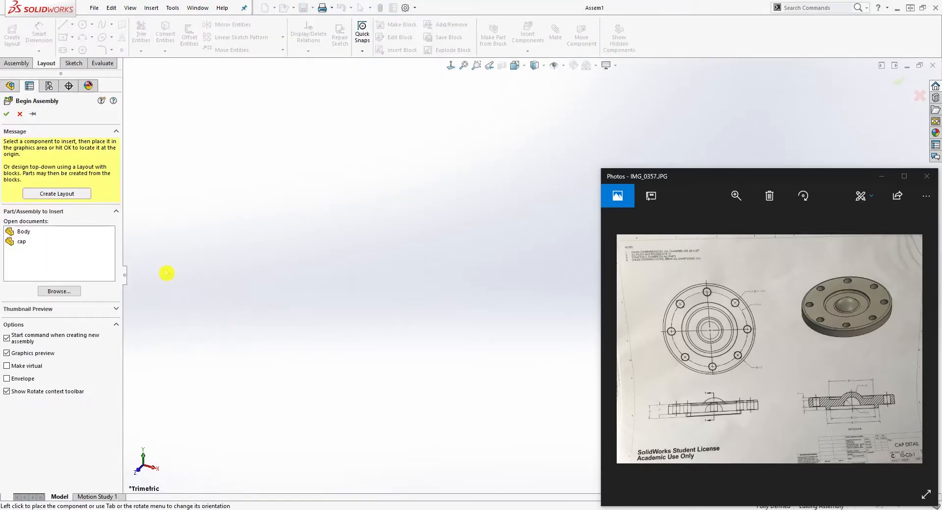
{"action": "left_click", "coordinate": [28, 235]}
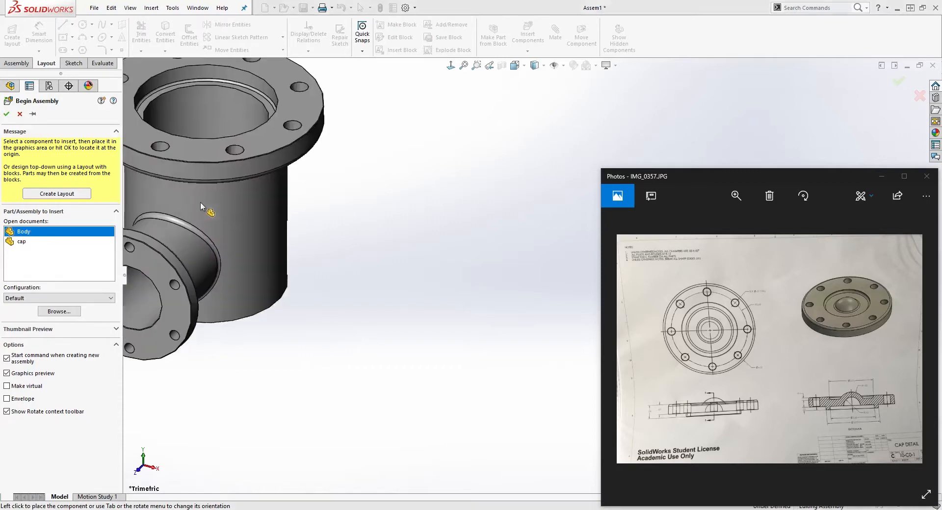
{"action": "left_click", "coordinate": [6, 114]}
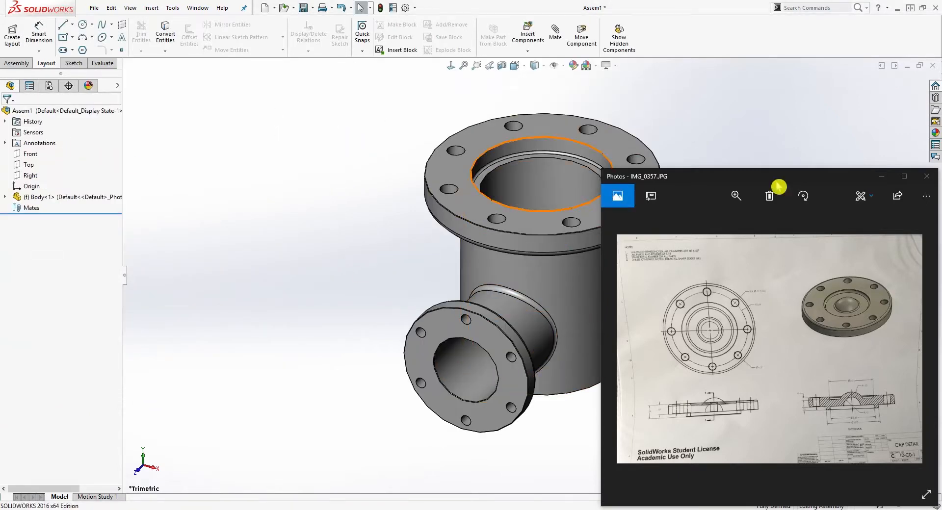
{"action": "left_click", "coordinate": [882, 181]}
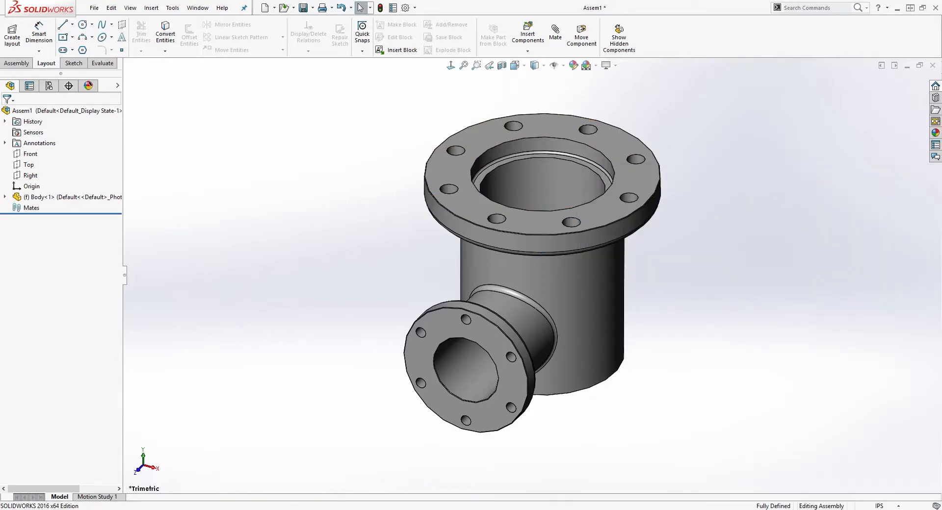
Insert the cap part into the assembly and position it above and beside the body's large flange
{"action": "left_click", "coordinate": [16, 63]}
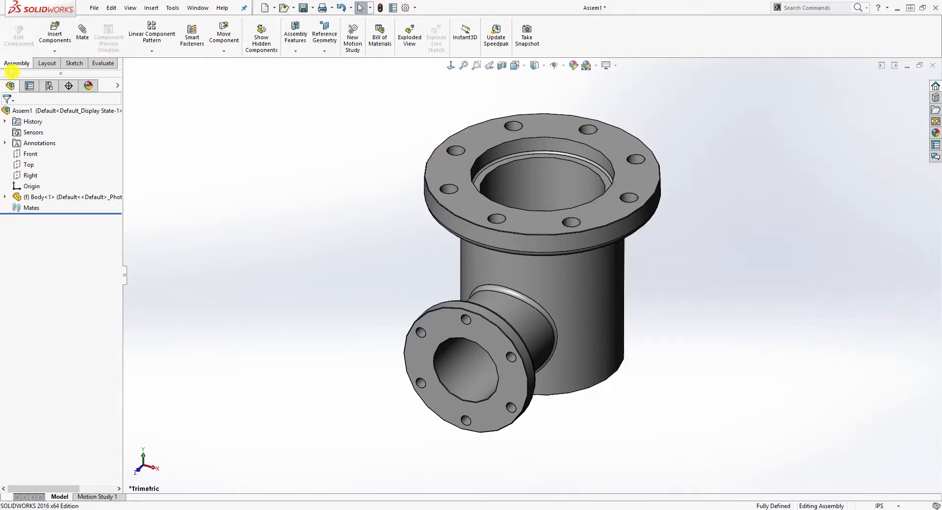
{"action": "left_click", "coordinate": [59, 38]}
{"action": "left_click", "coordinate": [21, 228]}
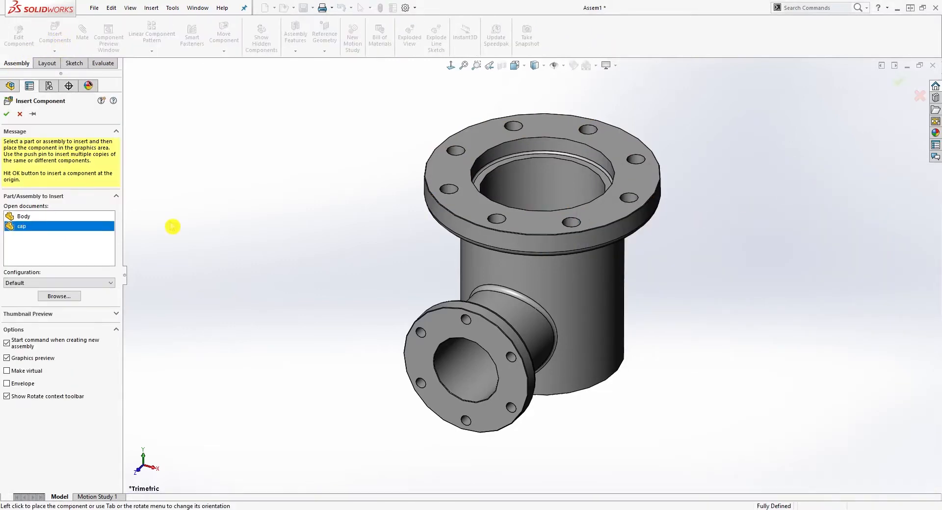
{"action": "left_click", "coordinate": [710, 204]}
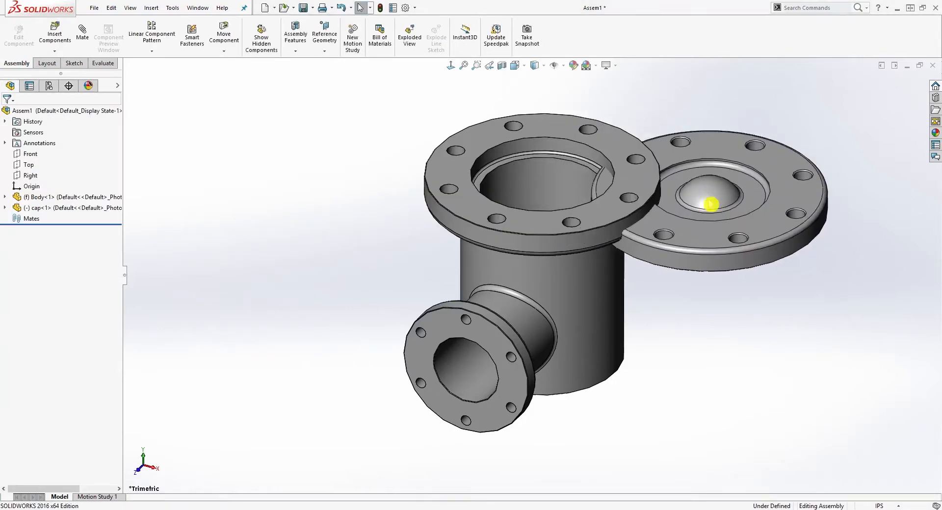
{"action": "left_click_drag", "start_coordinate": [723, 199], "coordinate": [759, 107]}
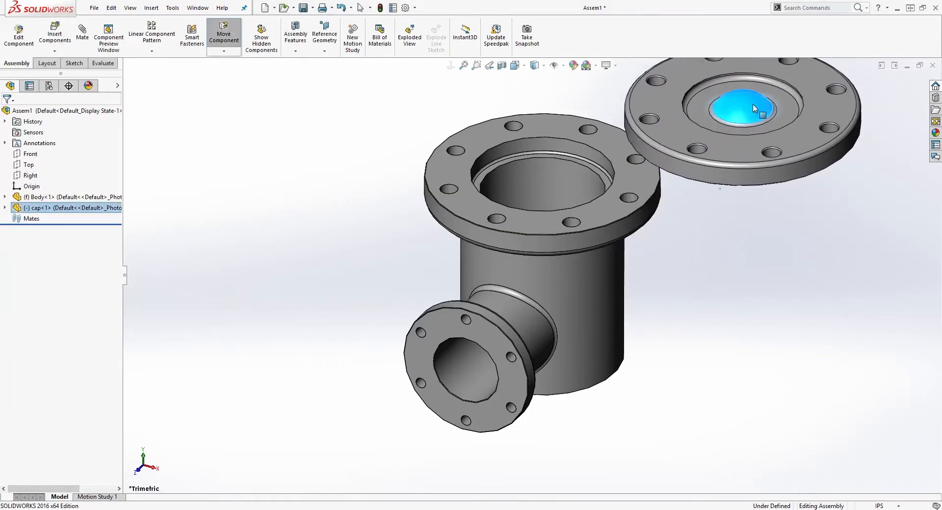
{"action": "middle_click_drag", "start_coordinate": [712, 293], "coordinate": [683, 214]}
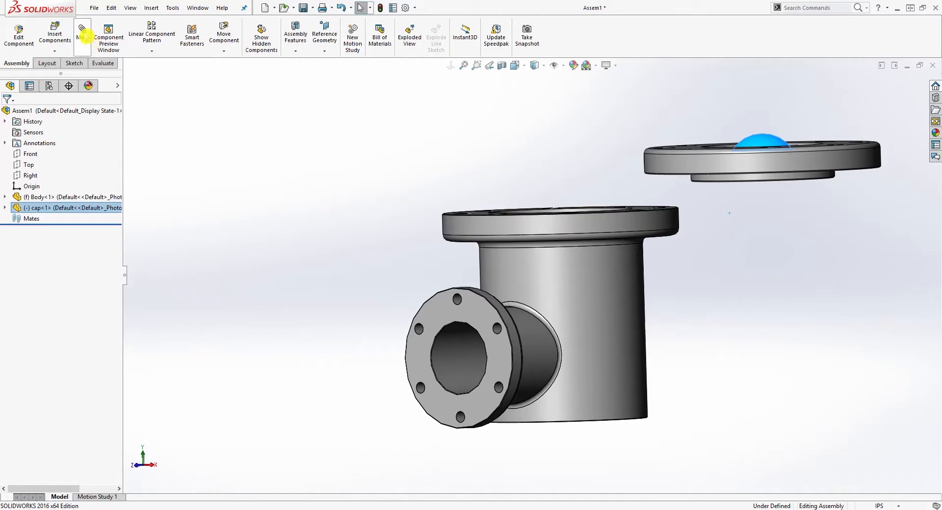
{"action": "left_click", "coordinate": [84, 34]}
{"action": "middle_click_drag", "start_coordinate": [795, 210], "coordinate": [790, 266]}
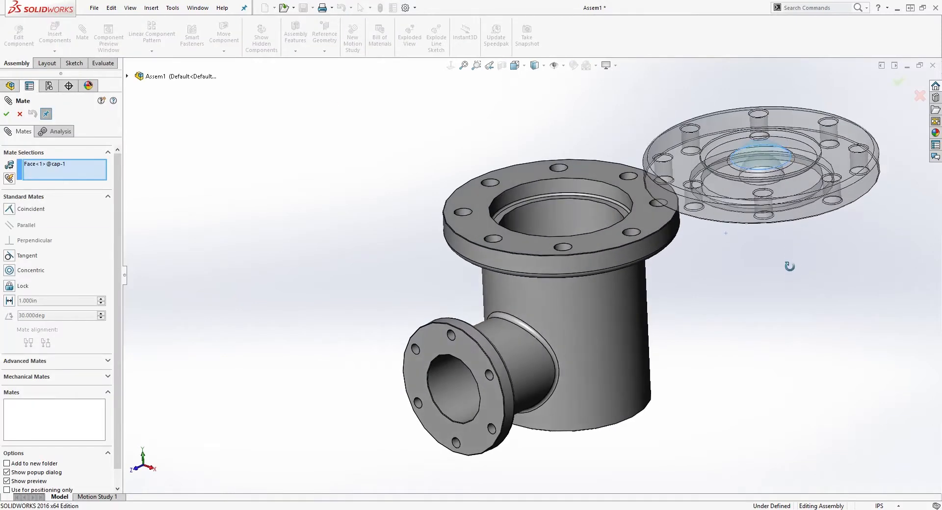
{"action": "key", "text": "Escape"}
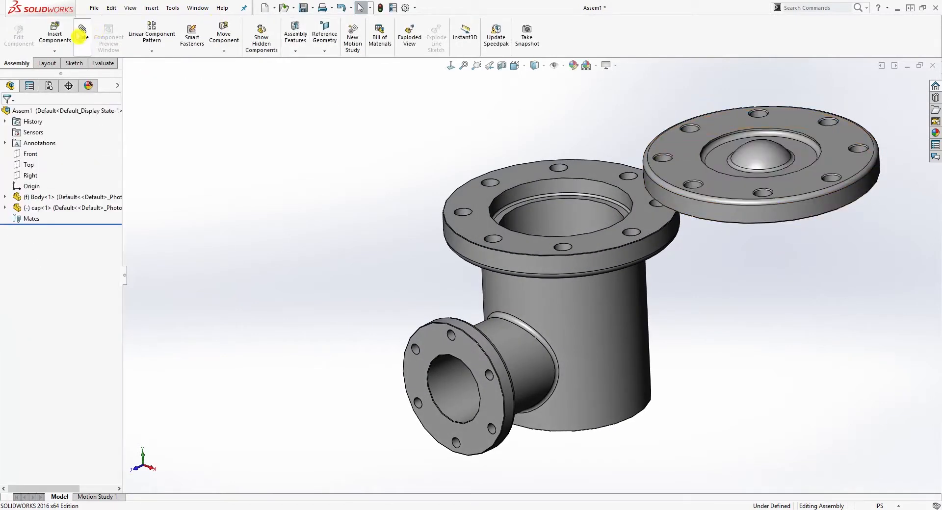
Add a concentric mate between the cap's outer cylindrical face and the outer face of the body's large flange
{"action": "left_click", "coordinate": [80, 36]}
{"action": "left_click", "coordinate": [723, 151]}
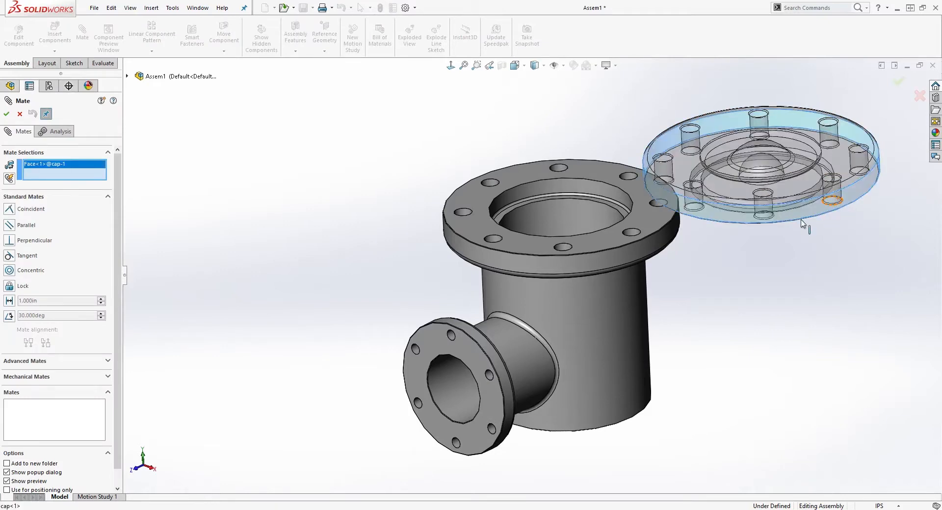
{"action": "left_click", "coordinate": [656, 253]}
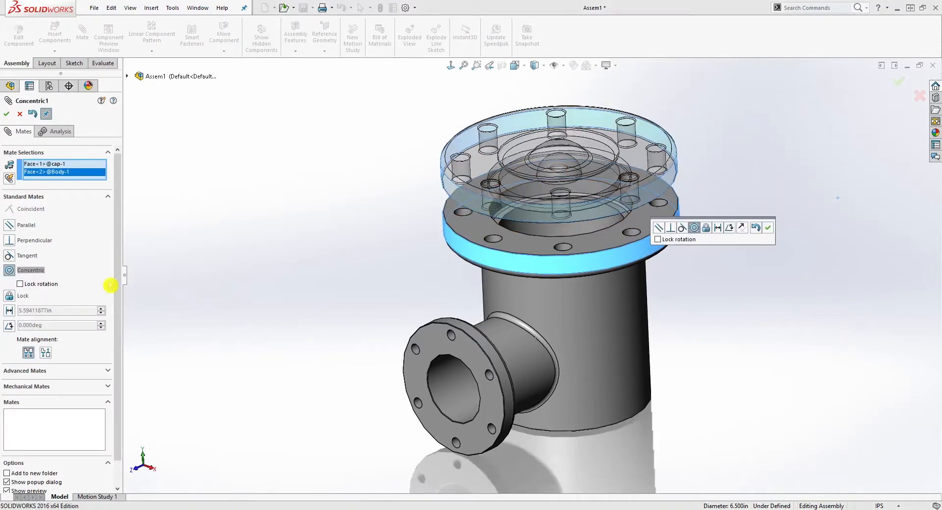
{"action": "left_click", "coordinate": [8, 113]}
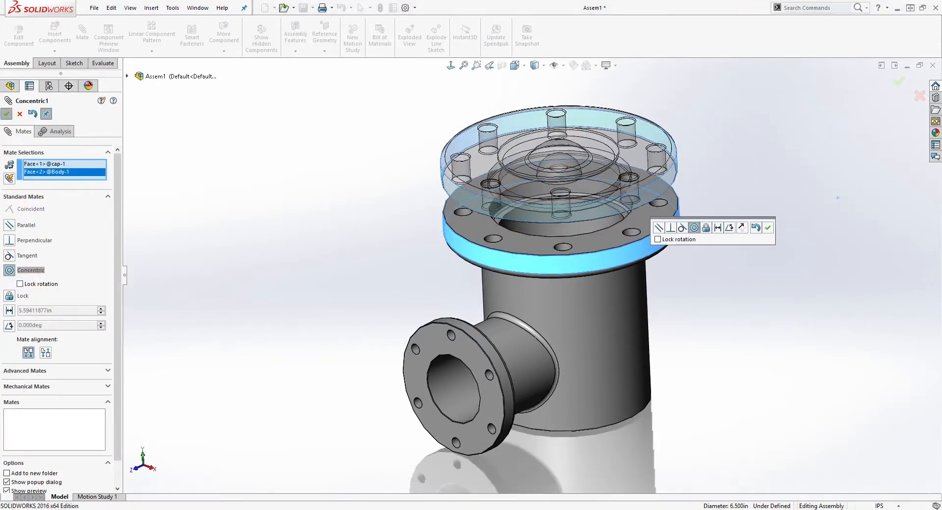
Add a coincident mate between the underside of the cap's flange and the top face of the body's large flange
{"action": "middle_click_drag", "start_coordinate": [422, 293], "coordinate": [490, 278]}
{"action": "left_click", "coordinate": [546, 158]}
{"action": "left_click", "coordinate": [510, 260]}
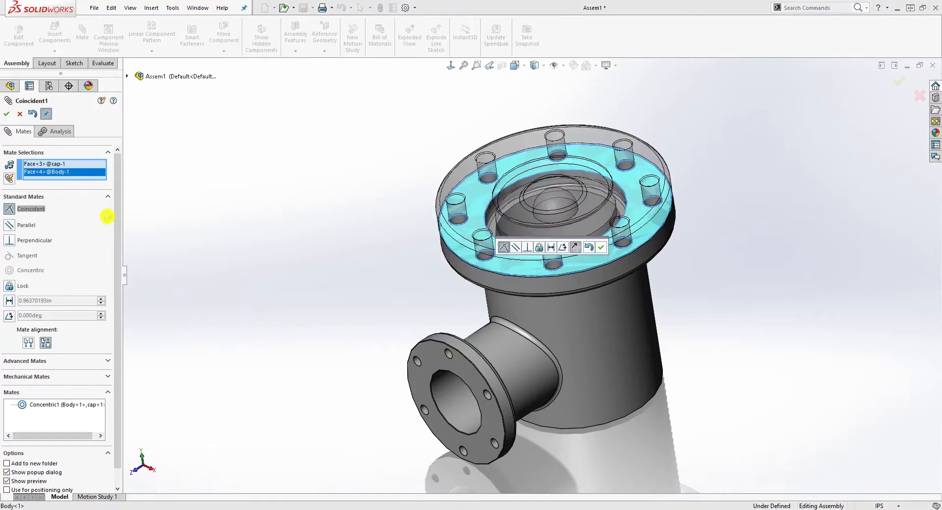
{"action": "left_click", "coordinate": [7, 114]}
{"action": "middle_click_drag", "start_coordinate": [462, 241], "coordinate": [545, 184]}
{"action": "key", "text": "Escape"}
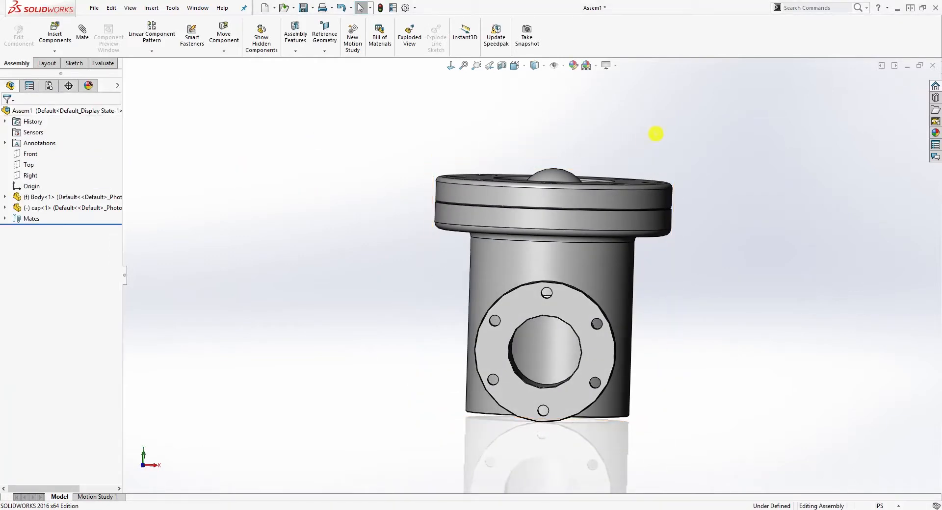
Show the assembly in isometric view and rotate the cap about its axis to check its remaining freedom
{"action": "middle_click_drag", "start_coordinate": [783, 133], "coordinate": [731, 156]}
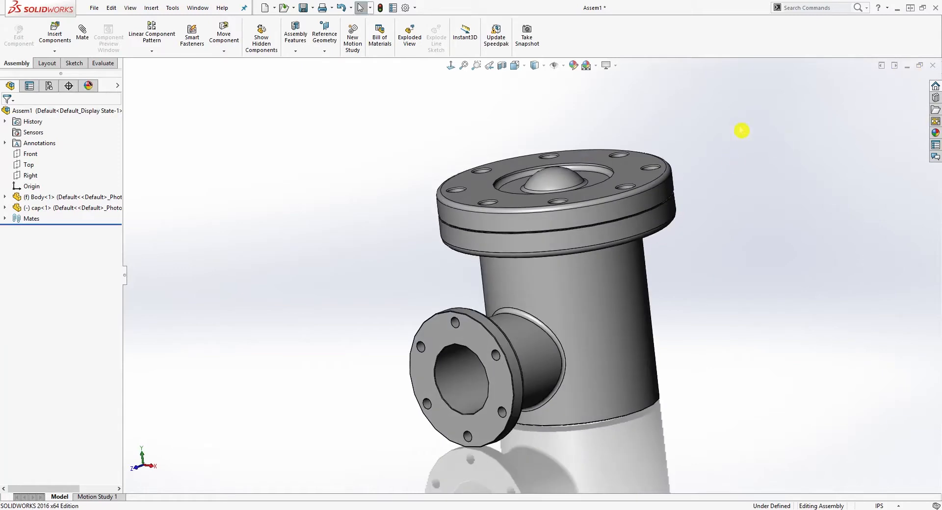
{"action": "left_click", "coordinate": [516, 65]}
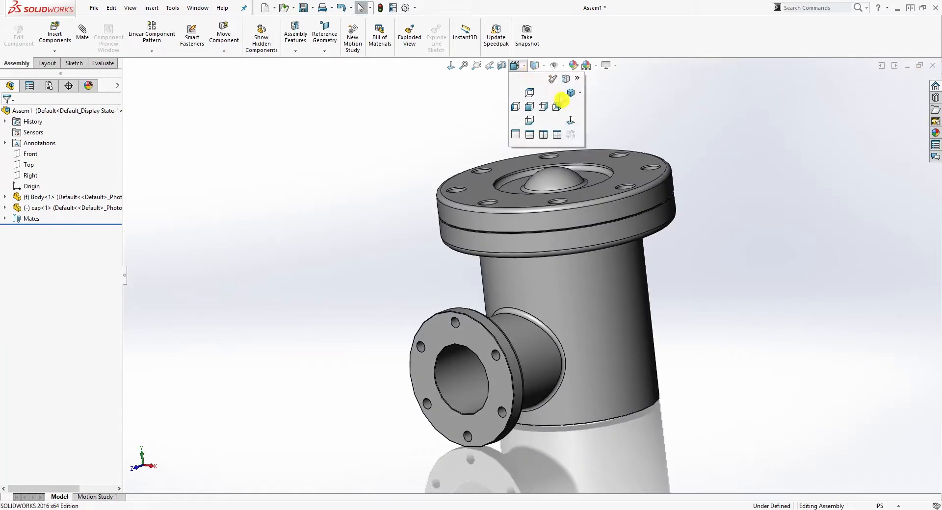
{"action": "left_click", "coordinate": [571, 94]}
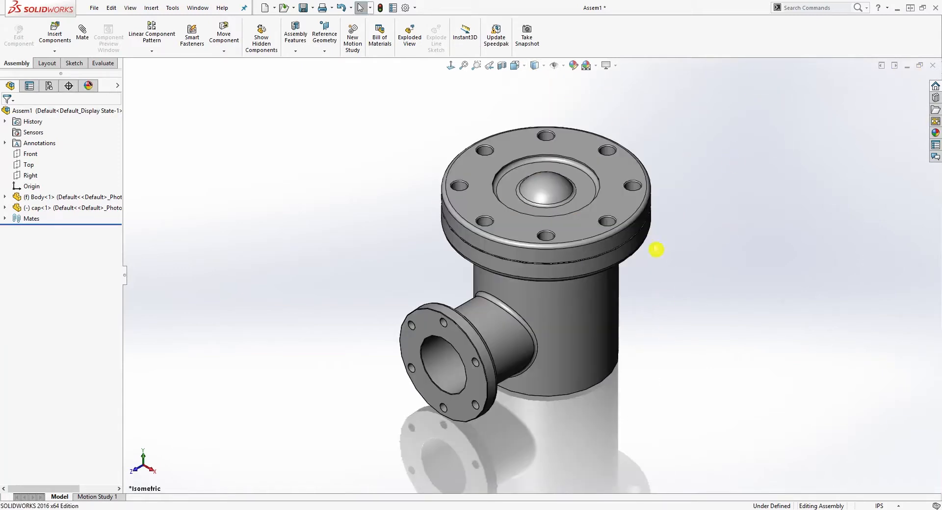
{"action": "left_click_drag", "start_coordinate": [547, 235], "coordinate": [454, 240]}
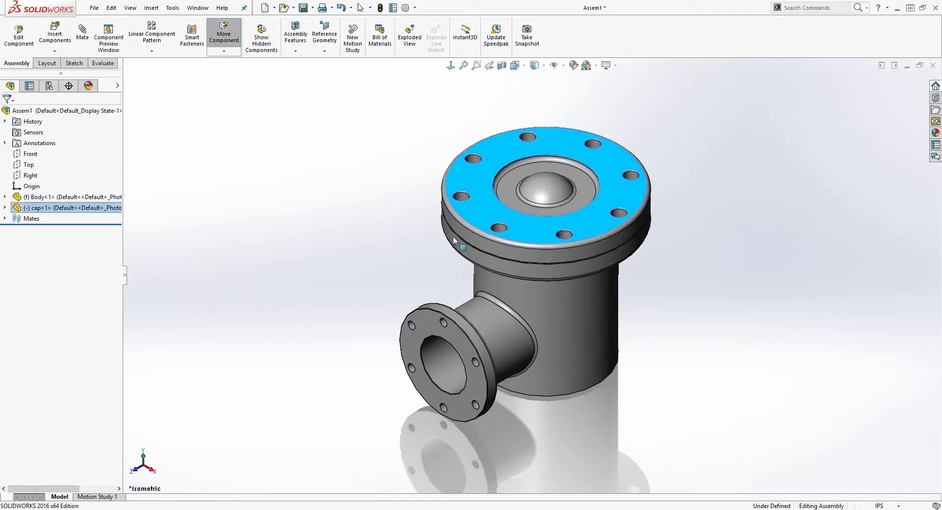
Align the bolt holes with a concentric mate between one cap hole and the neighbouring hole in the body's large flange
{"action": "middle_click_drag", "start_coordinate": [652, 259], "coordinate": [677, 400]}
{"action": "scroll", "coordinate": [638, 224], "scroll_direction": "down", "scroll_amount": 4}
{"action": "key", "text": "Escape"}
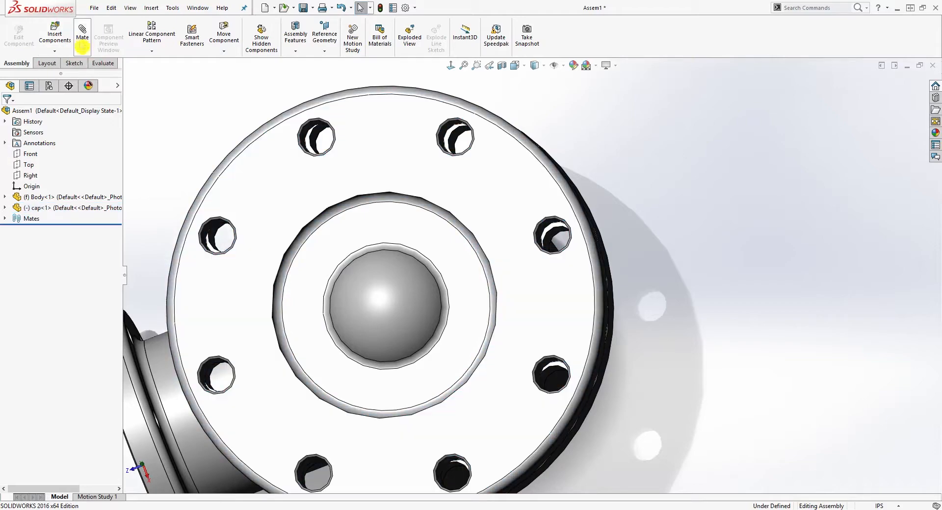
{"action": "left_click", "coordinate": [82, 34]}
{"action": "scroll", "coordinate": [564, 238], "scroll_direction": "down", "scroll_amount": 2}
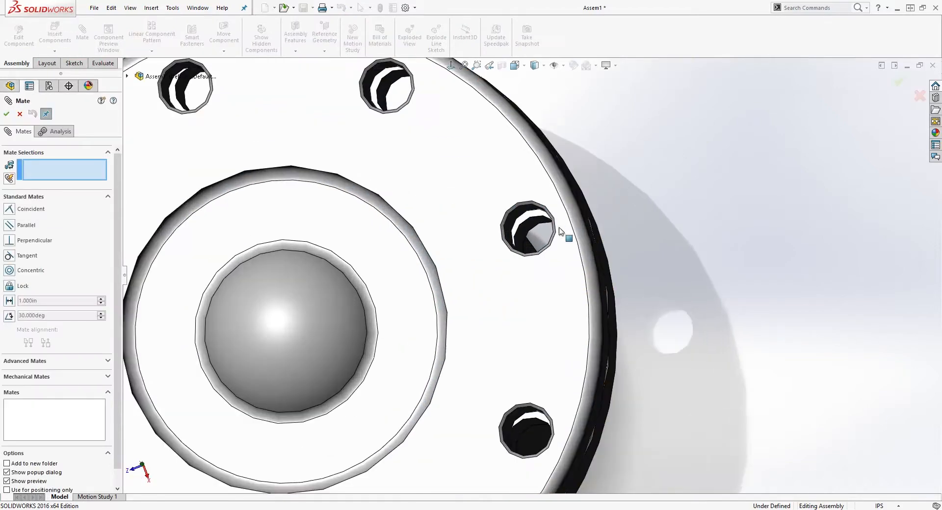
{"action": "left_click", "coordinate": [520, 221]}
{"action": "scroll", "coordinate": [530, 230], "scroll_direction": "up", "scroll_amount": 2}
{"action": "middle_click_drag", "start_coordinate": [530, 231], "coordinate": [666, 355]}
{"action": "left_click", "coordinate": [635, 326]}
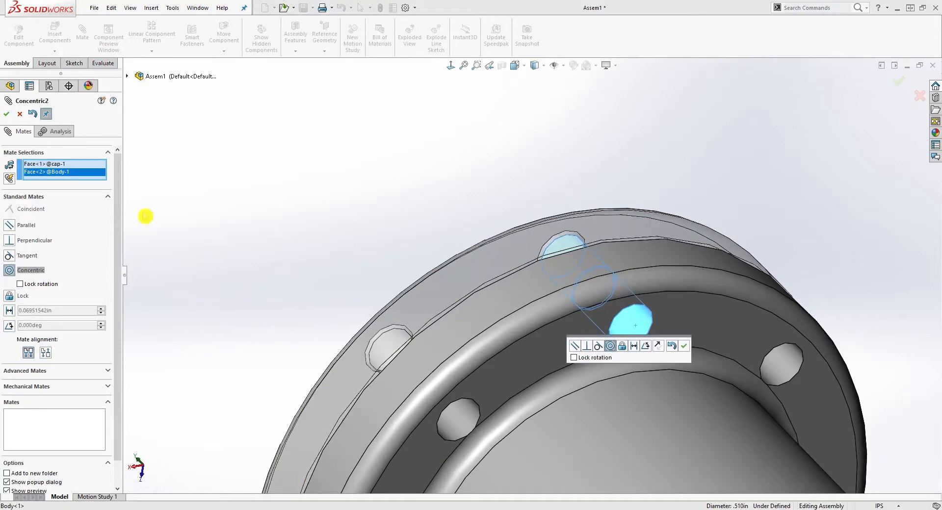
{"action": "left_click", "coordinate": [7, 115]}
{"action": "middle_click_drag", "start_coordinate": [250, 135], "coordinate": [557, 428]}
{"action": "key", "text": "Escape"}
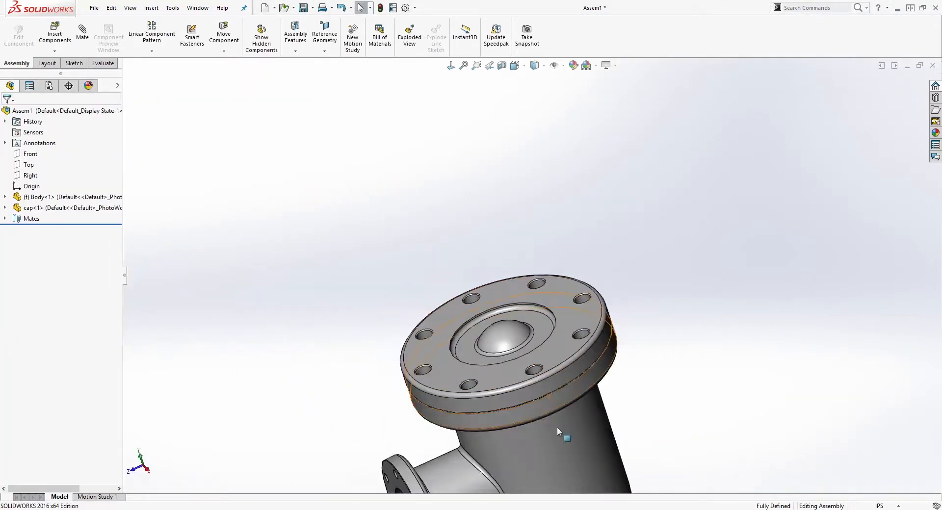
Inspect the mated cap and body in isometric view
{"action": "scroll", "coordinate": [559, 428], "scroll_direction": "down", "scroll_amount": 3}
{"action": "left_click", "coordinate": [514, 65]}
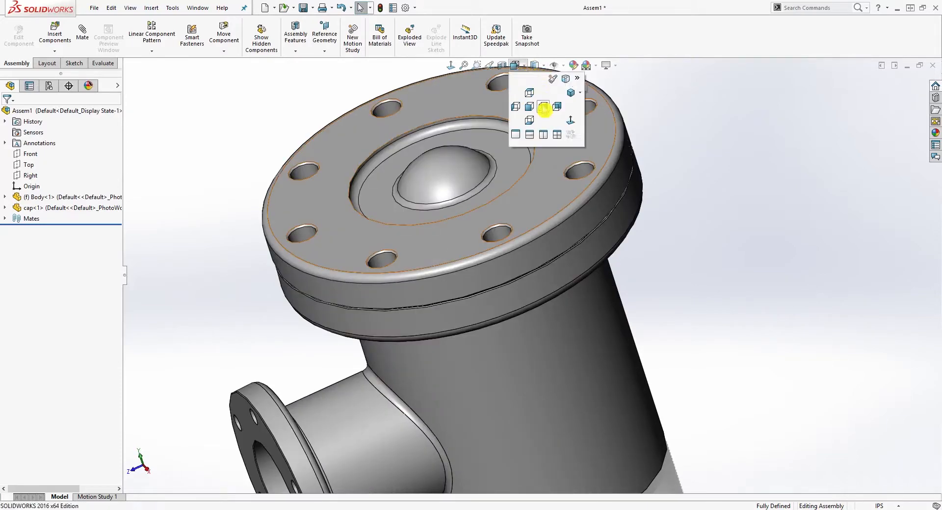
{"action": "left_click", "coordinate": [571, 96]}
{"action": "left_click", "coordinate": [589, 227]}
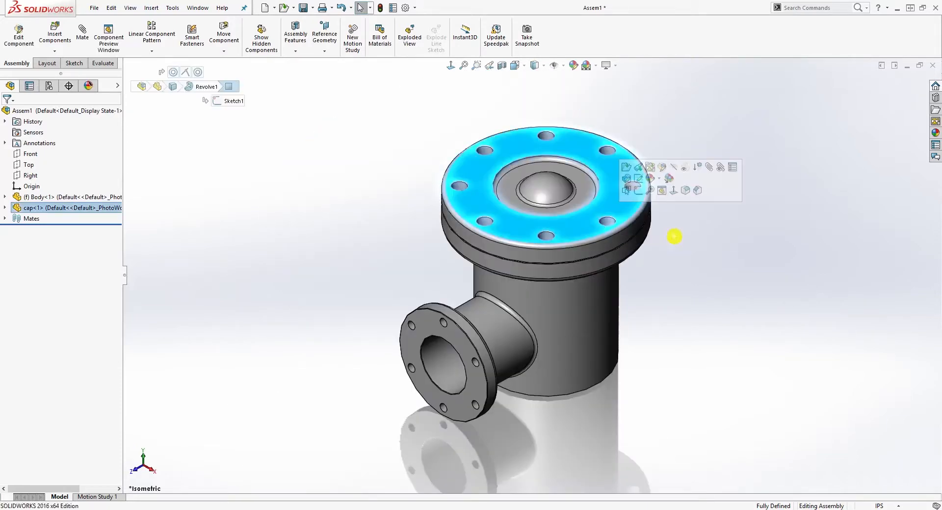
{"action": "left_click", "coordinate": [835, 163]}
Apply the polished steel appearance from the Metal, Steel library to the whole cap component
{"action": "left_click", "coordinate": [936, 133]}
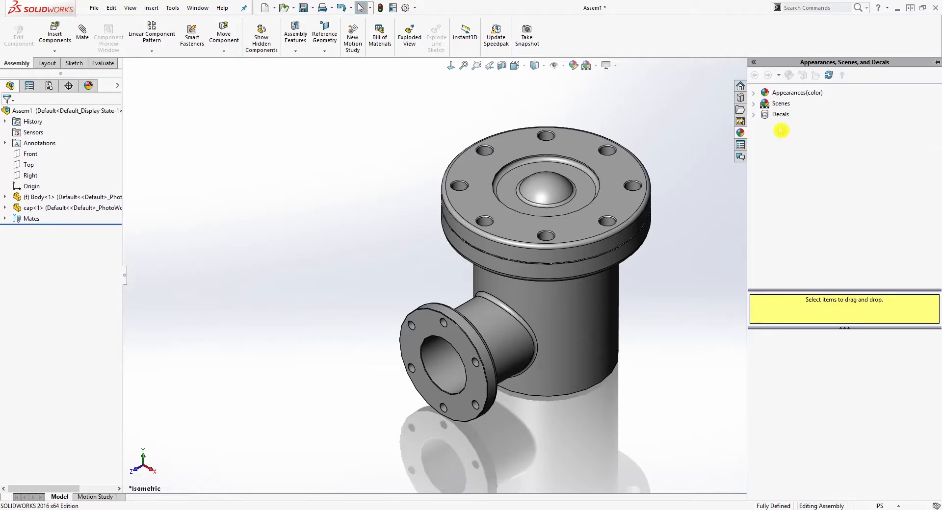
{"action": "left_click", "coordinate": [761, 94]}
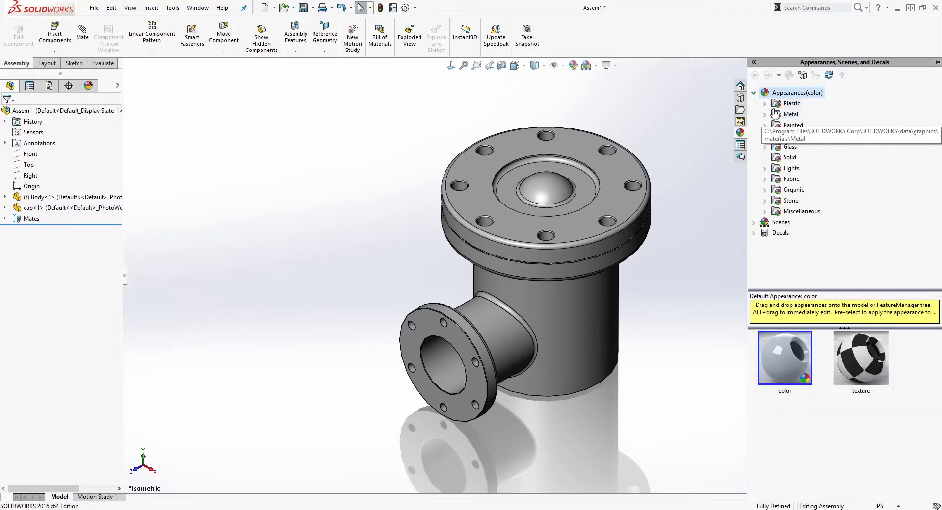
{"action": "left_click", "coordinate": [766, 116]}
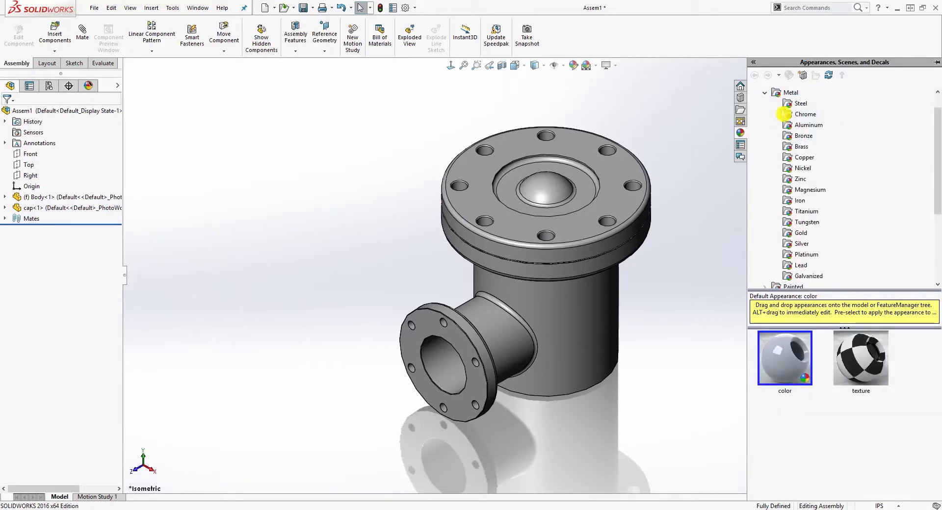
{"action": "left_click", "coordinate": [795, 105]}
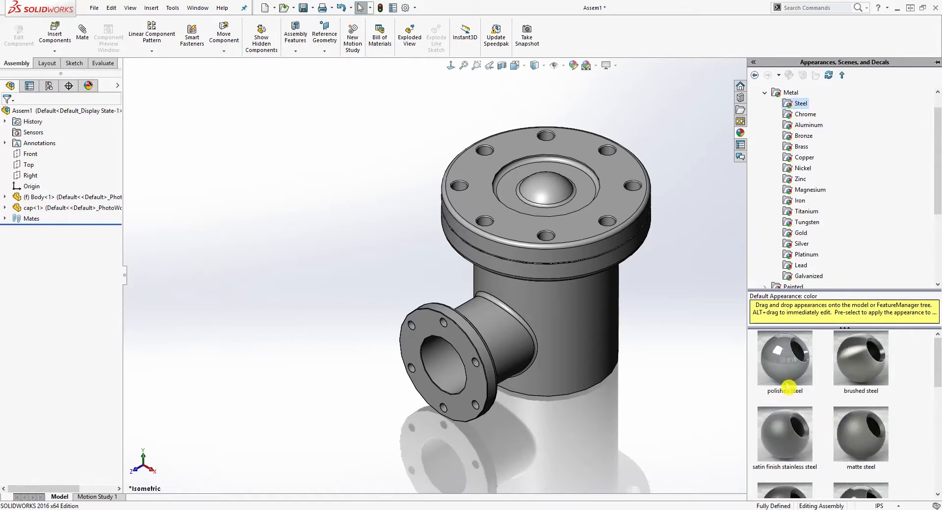
{"action": "left_click_drag", "start_coordinate": [784, 385], "coordinate": [590, 231]}
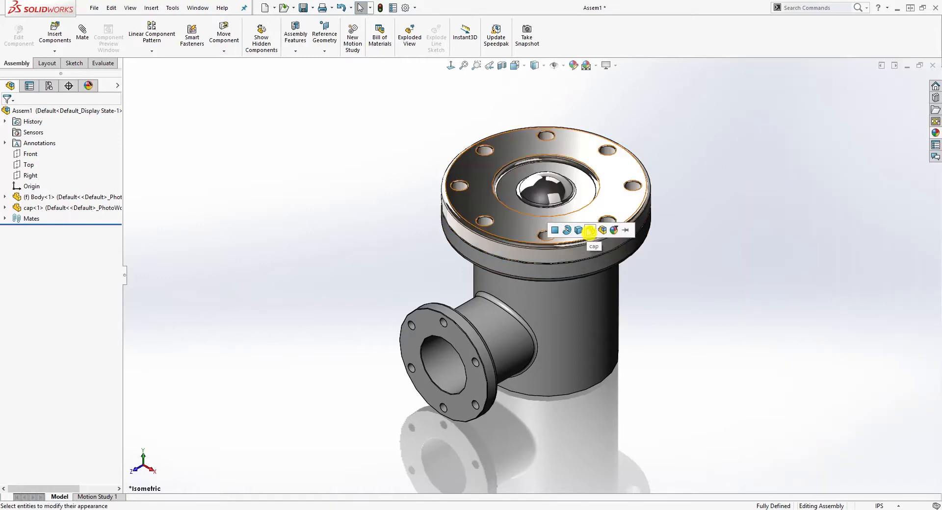
{"action": "left_click", "coordinate": [591, 231]}
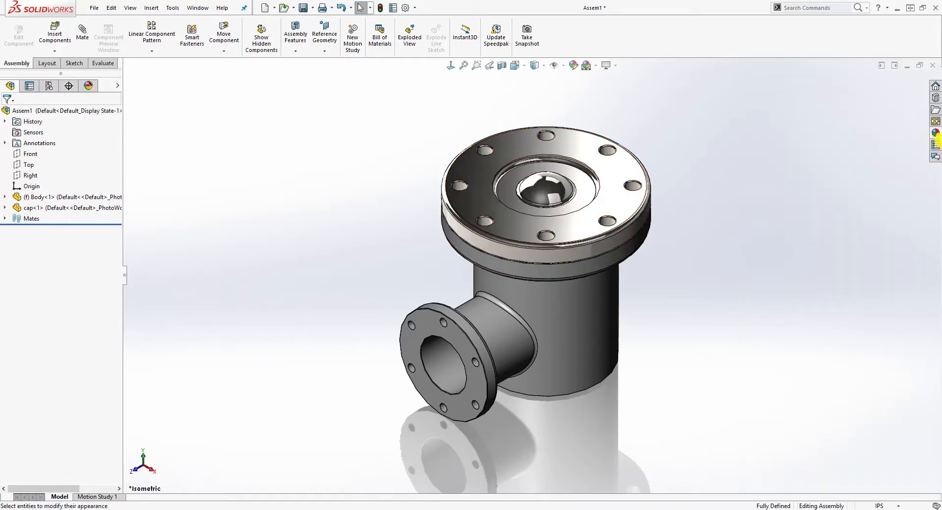
Apply a steel appearance from the same Metal library folder to the whole Body part
{"action": "left_click", "coordinate": [936, 134]}
{"action": "left_click_drag", "start_coordinate": [783, 432], "coordinate": [566, 303]}
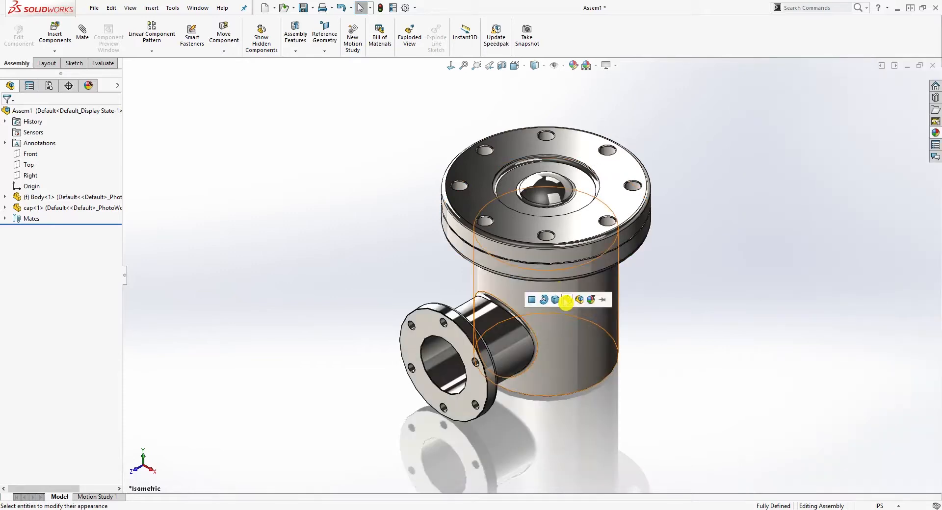
{"action": "left_click", "coordinate": [573, 305]}
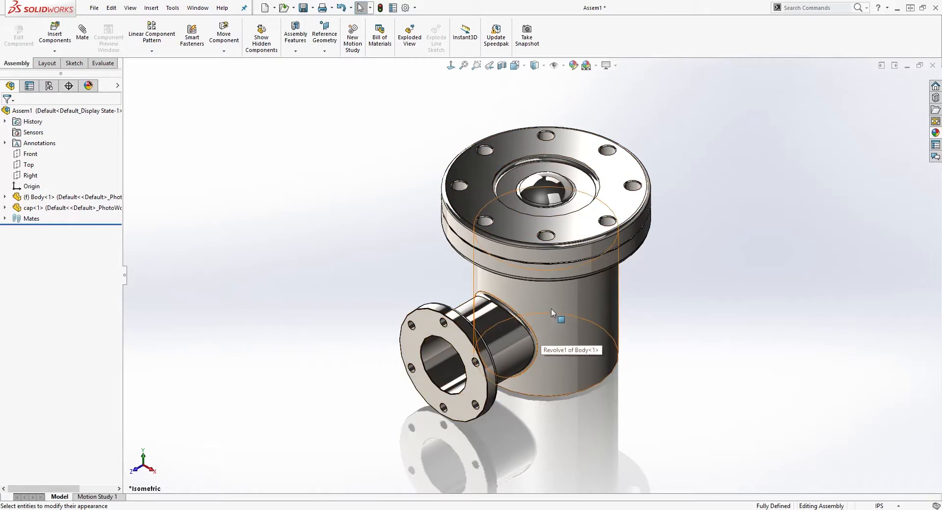
{"action": "left_click", "coordinate": [444, 163]}
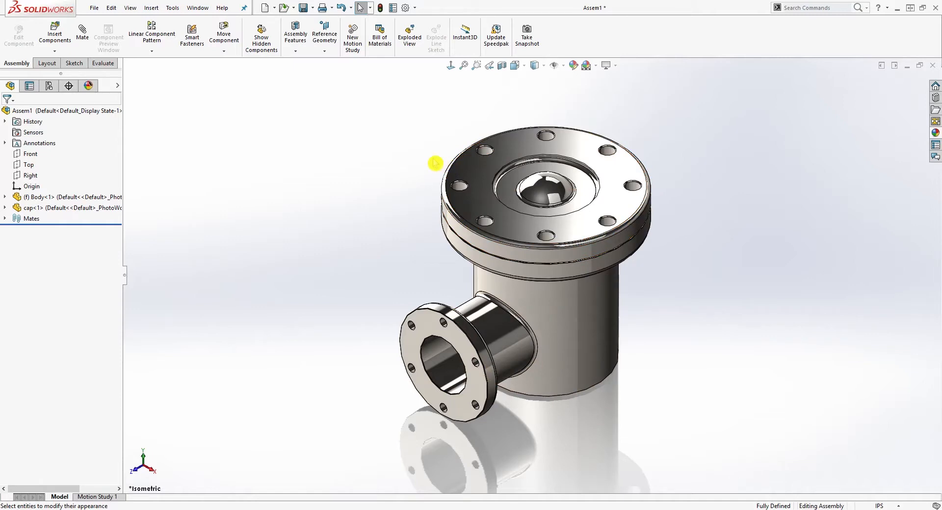